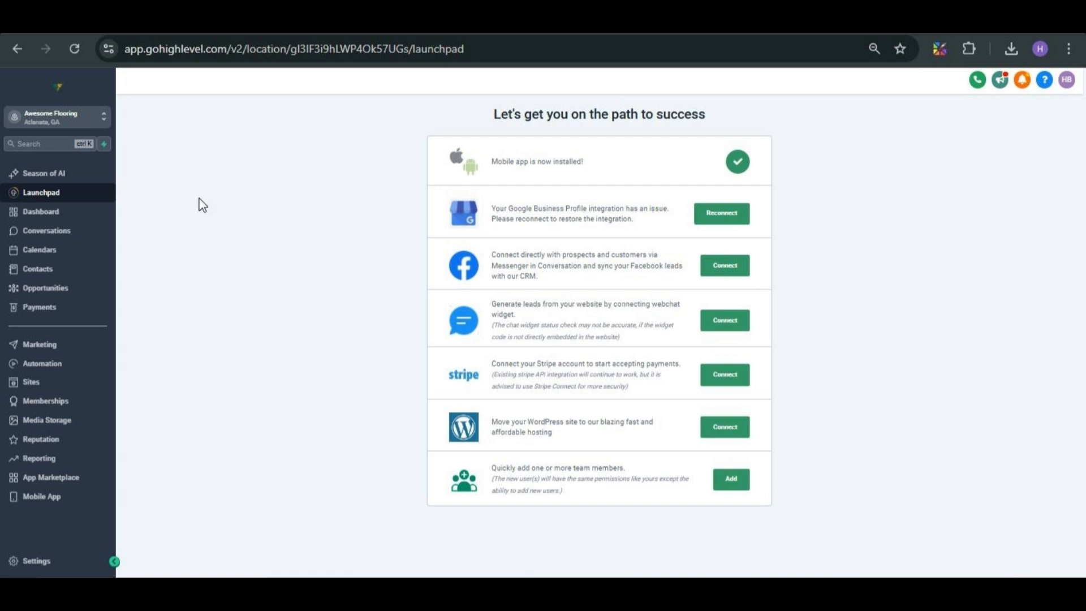
Step: Create a new workflow in the automation area and name it "New lead automation"
click(89, 367)
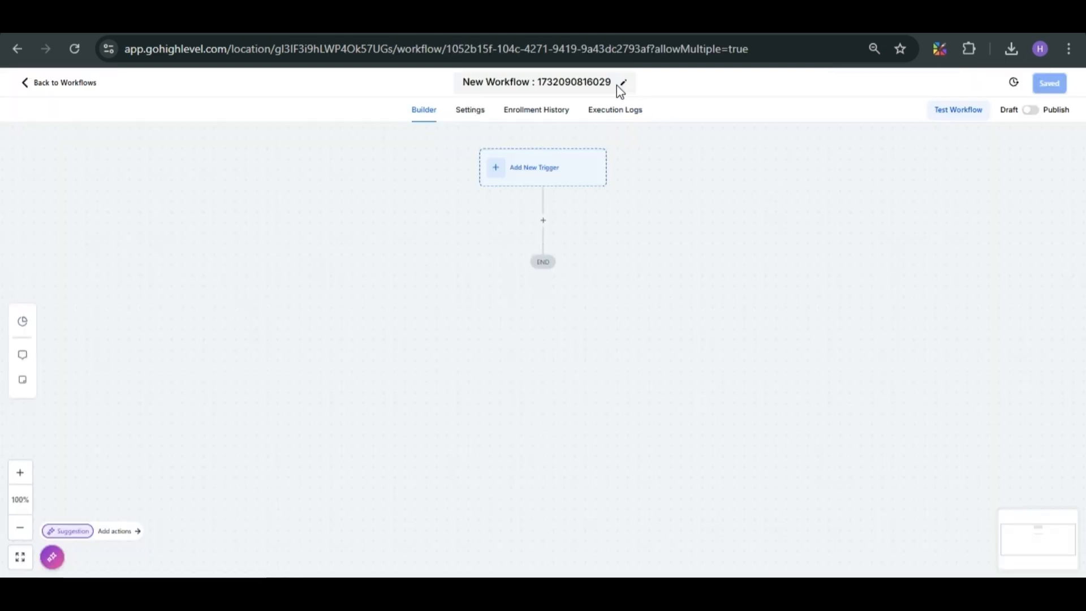
click(621, 84)
text(Ne)
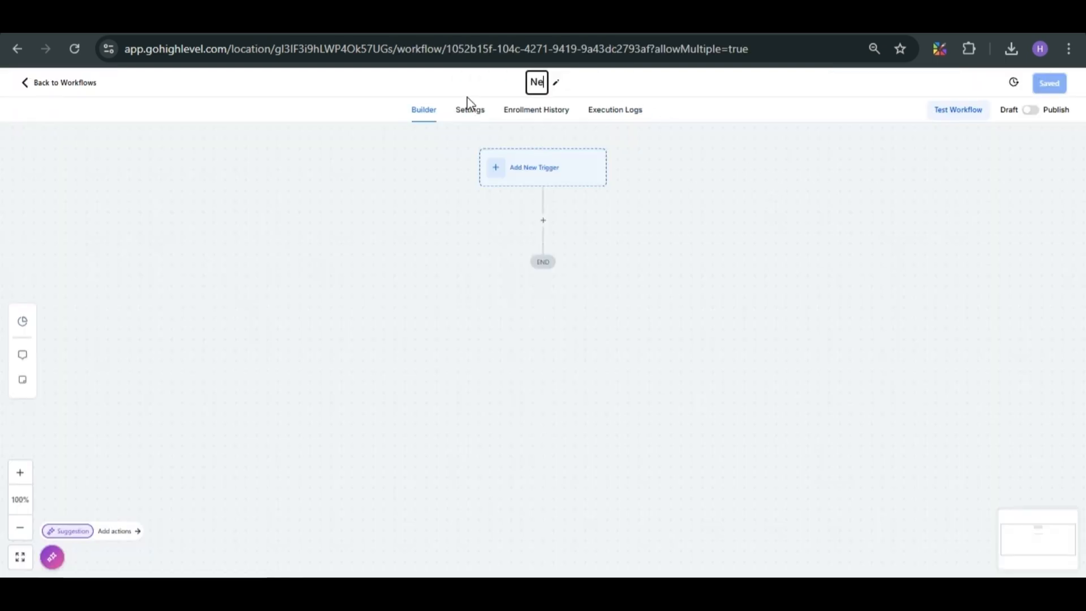
text(w lead a)
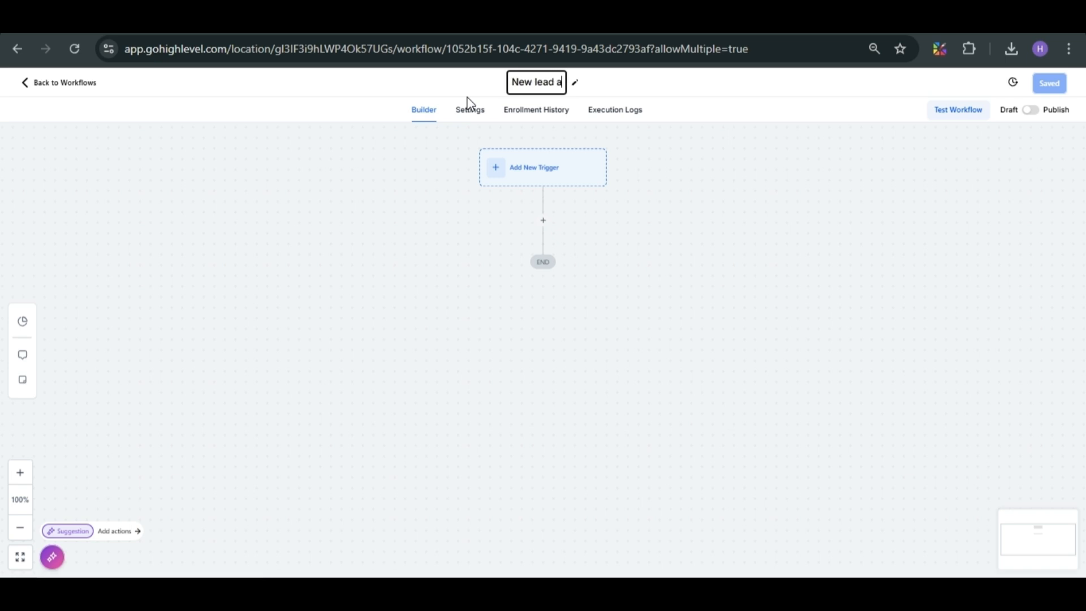
text(utomation)
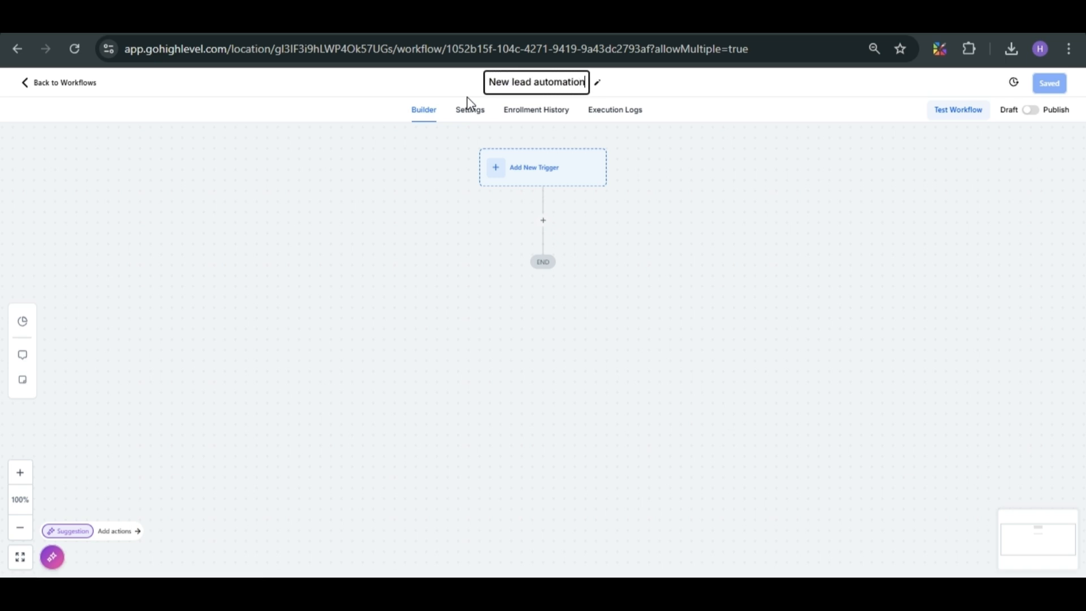
click(701, 88)
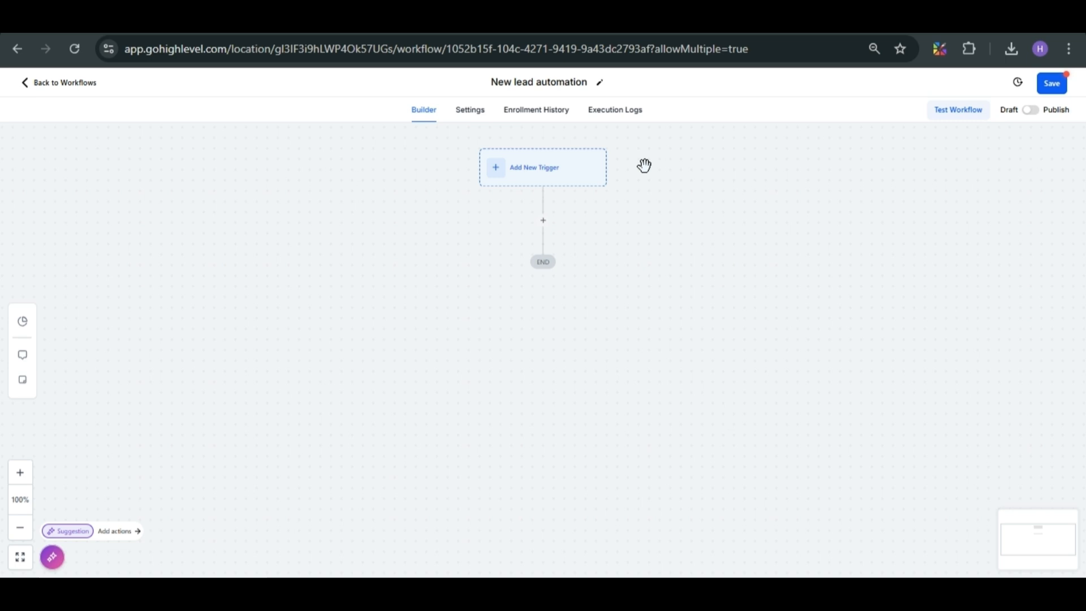
Step: Add and save a Form Submitted trigger with the filter Form is set to Flooring inspection form
click(556, 182)
text(form)
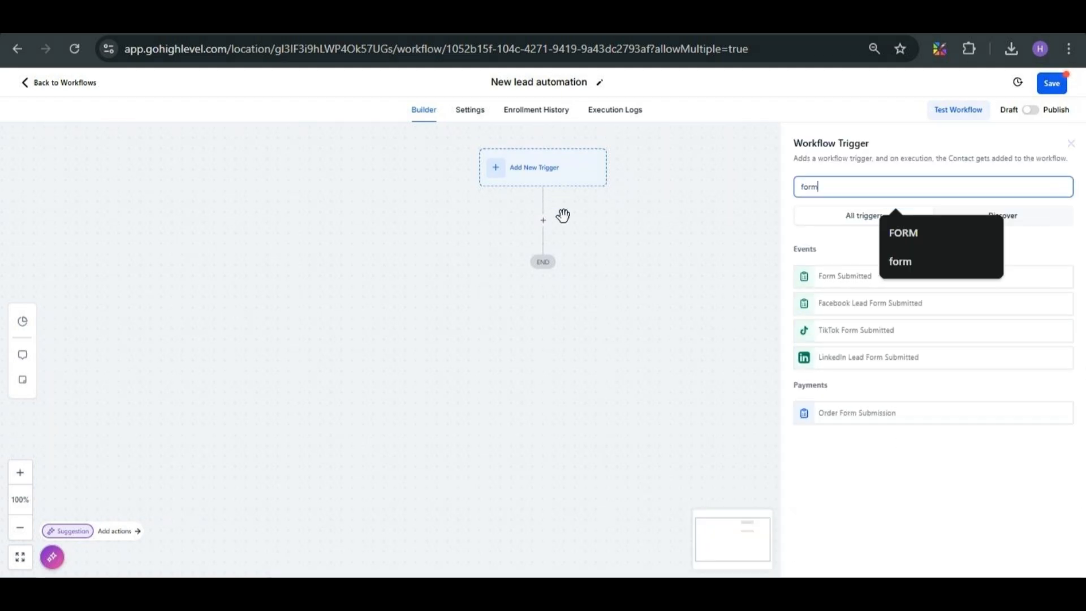
click(817, 282)
click(658, 306)
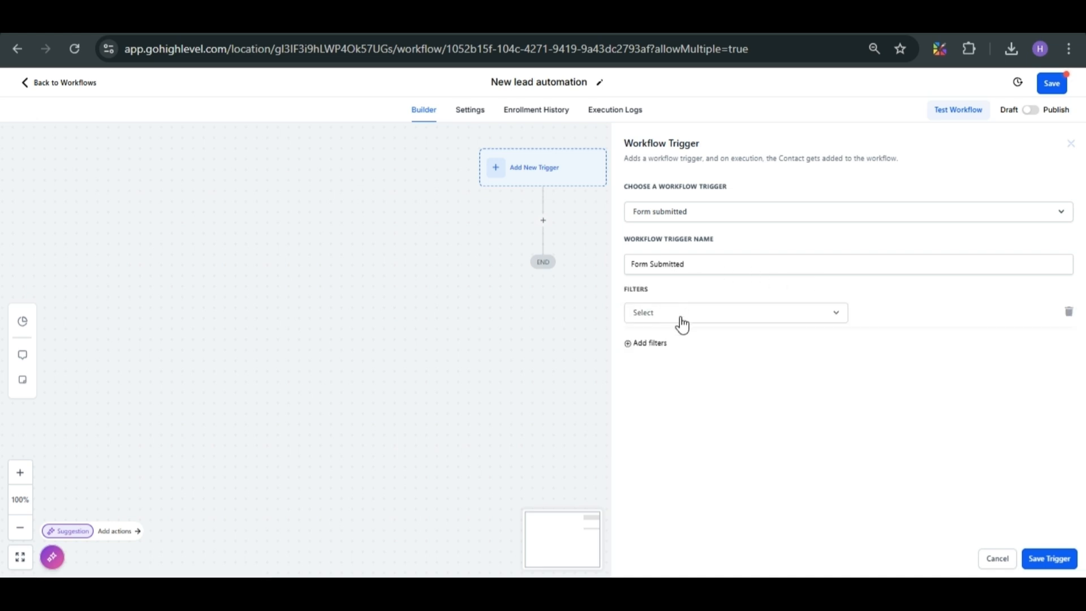
click(680, 322)
click(681, 386)
click(868, 315)
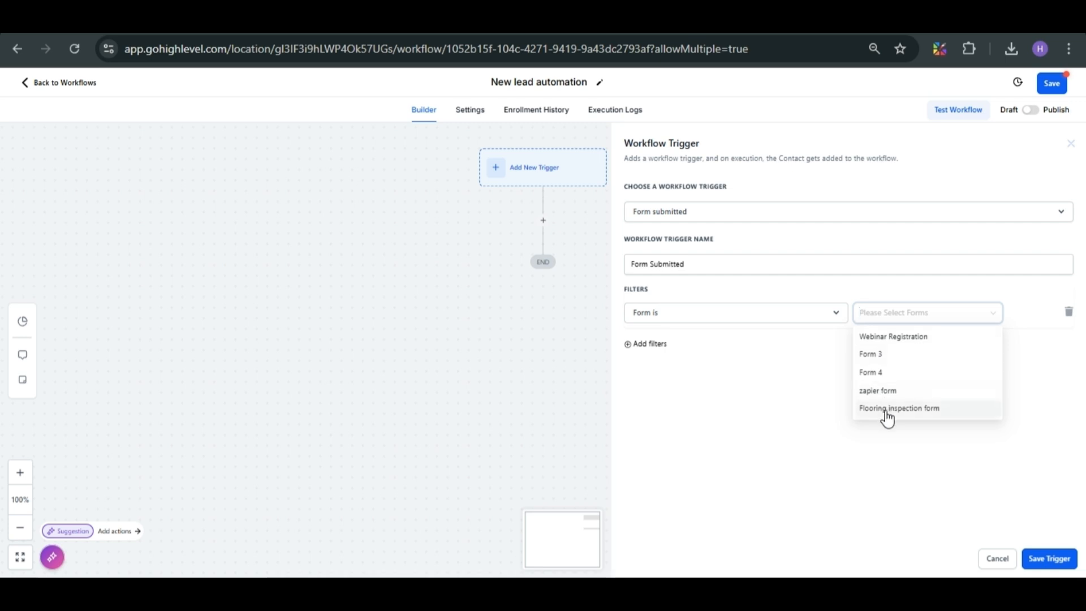
click(887, 409)
click(824, 404)
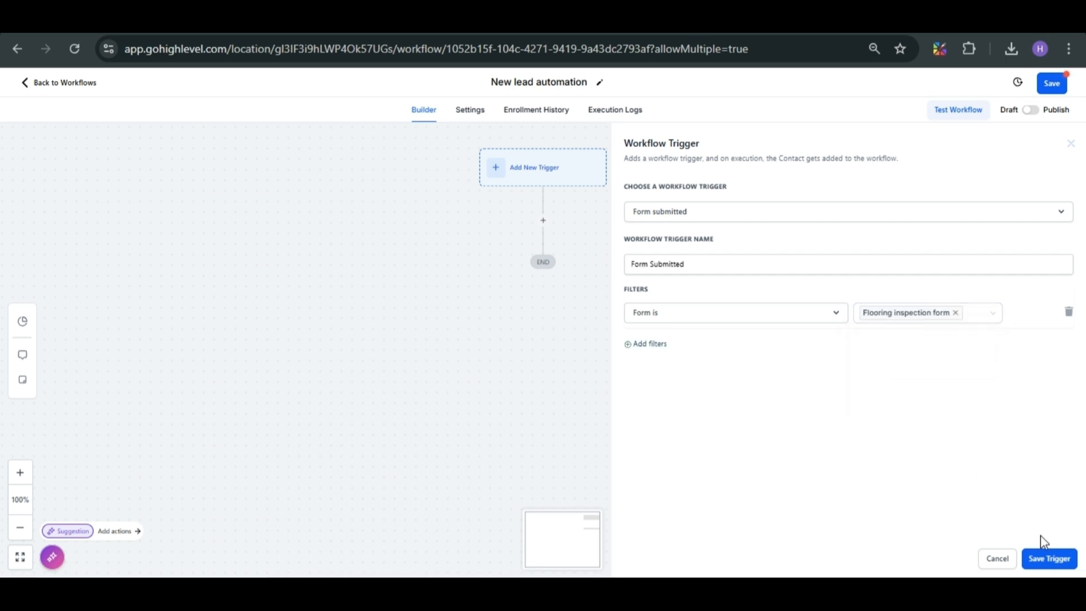
click(1046, 560)
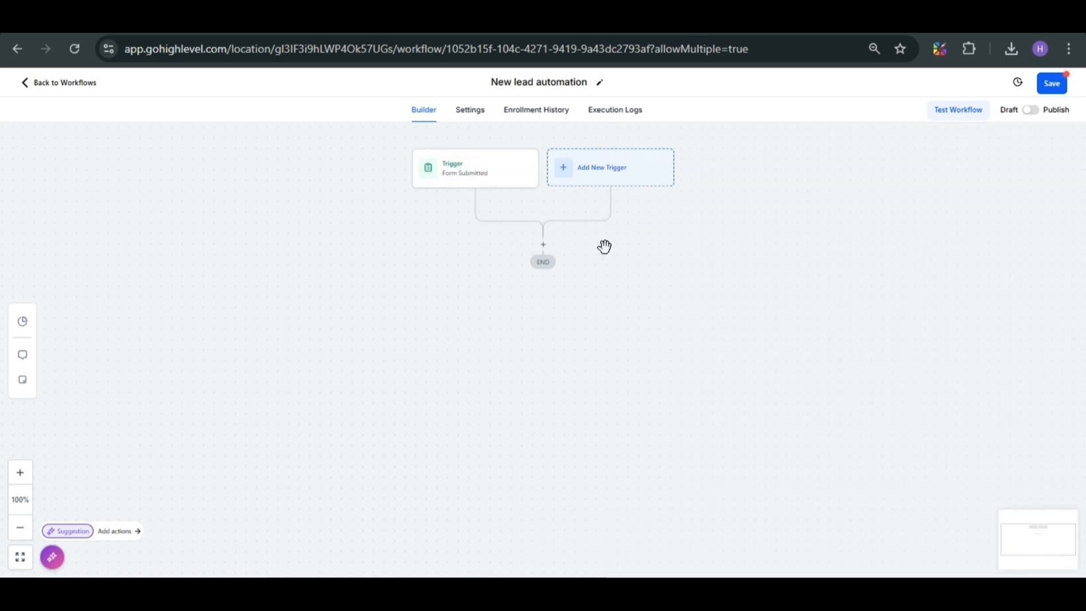
Step: Add and save a Survey Submitted trigger with the filter Survey is set to Flooring Survey
click(589, 179)
text(survey)
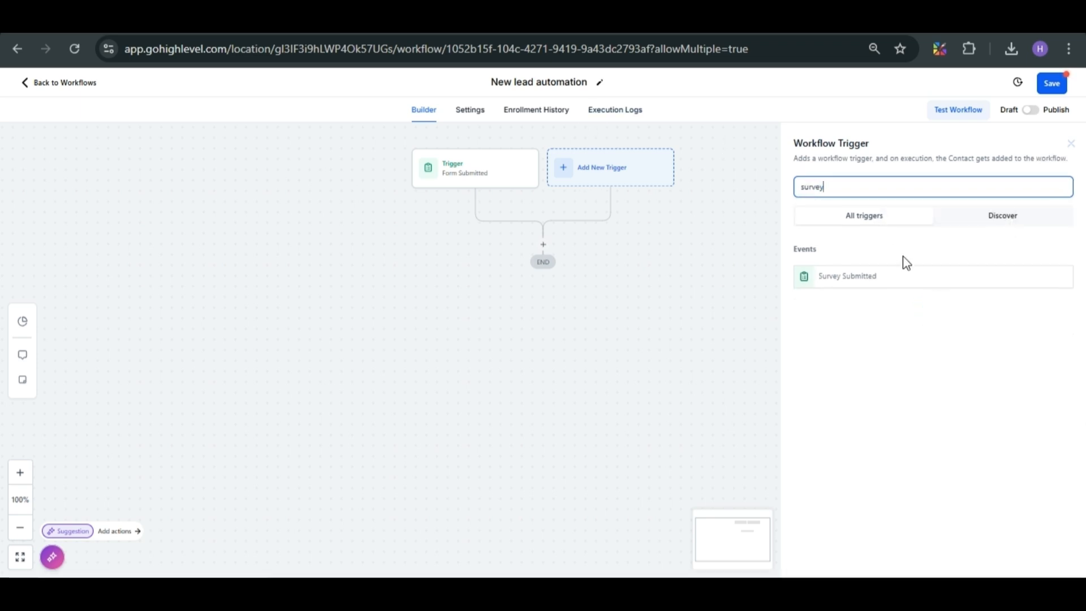
click(884, 286)
click(663, 300)
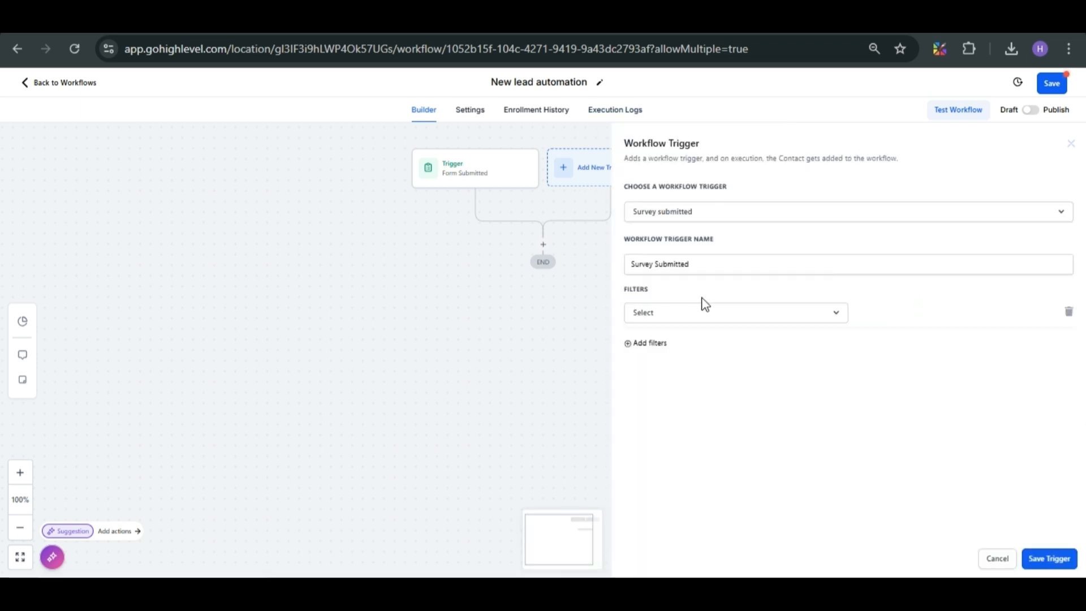
click(701, 312)
click(650, 405)
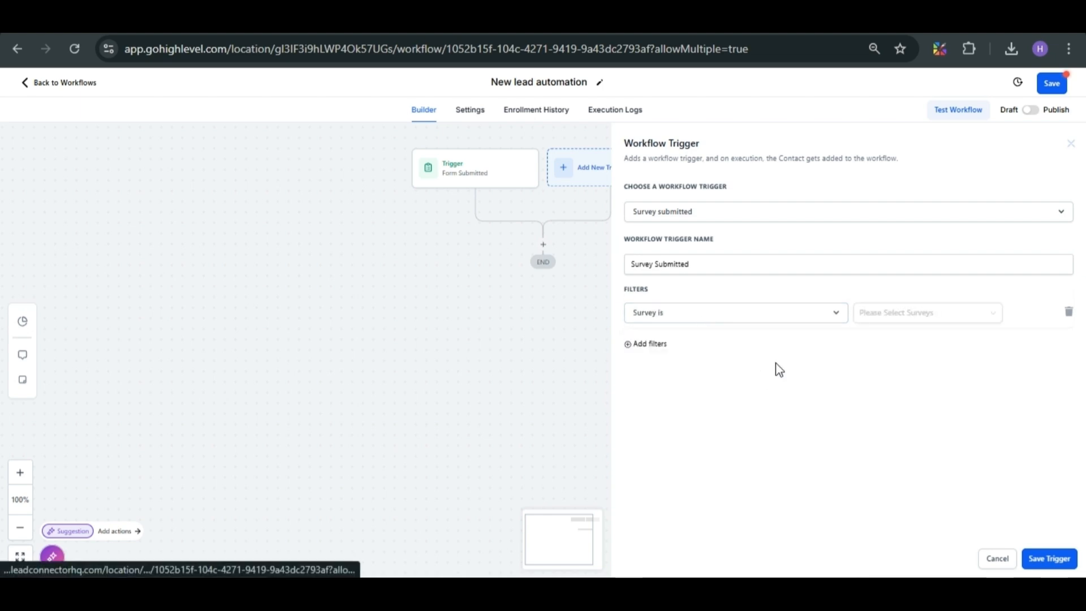
click(872, 319)
click(876, 338)
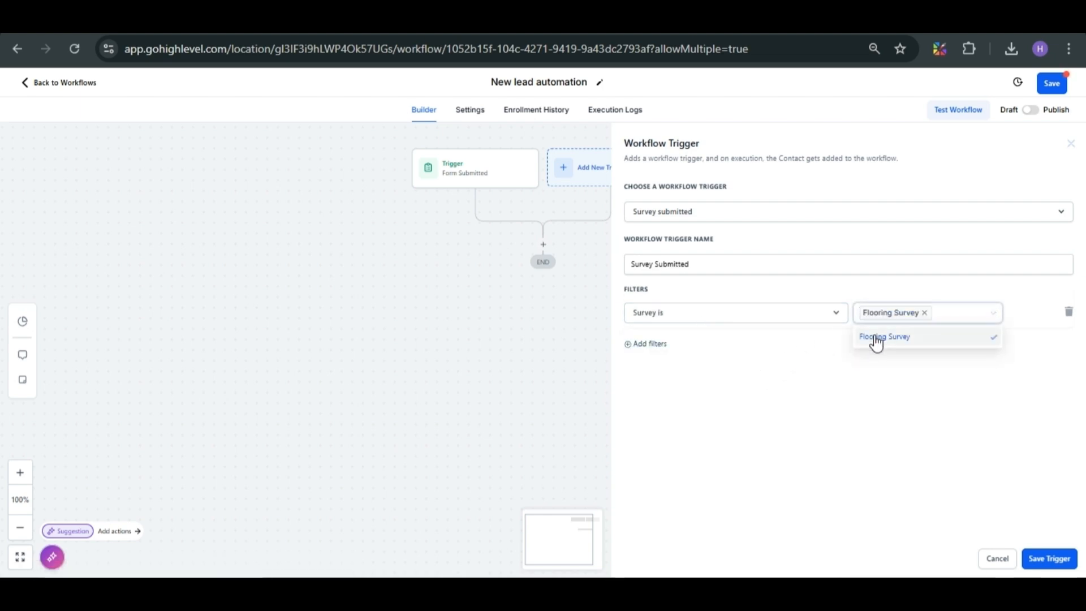
click(889, 389)
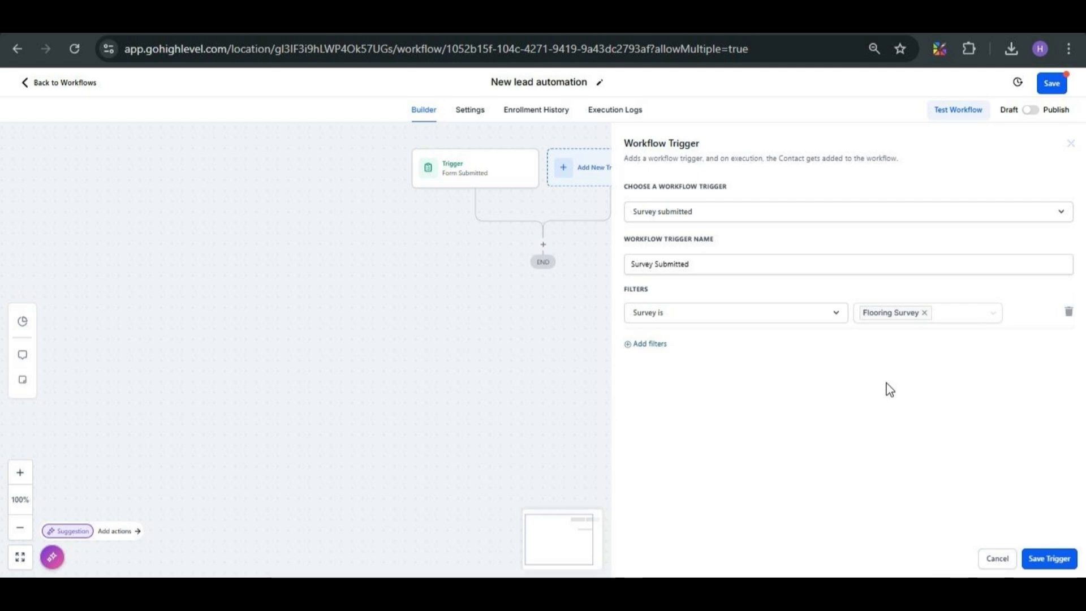
click(1034, 560)
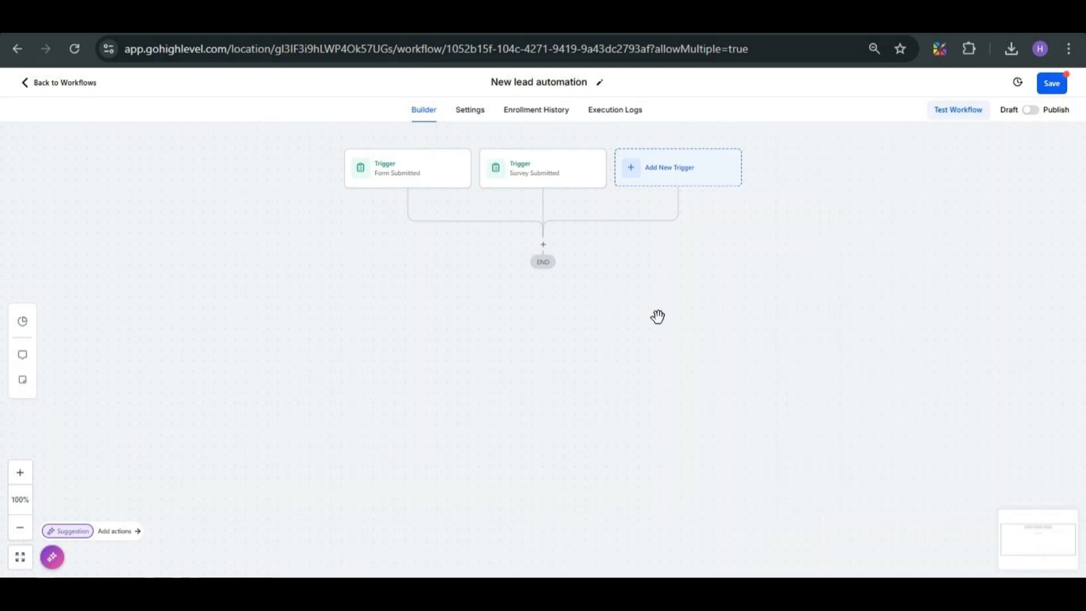
Step: Add and save a Customer Replied trigger with the Reply channel filter set to Chat Widget
click(668, 170)
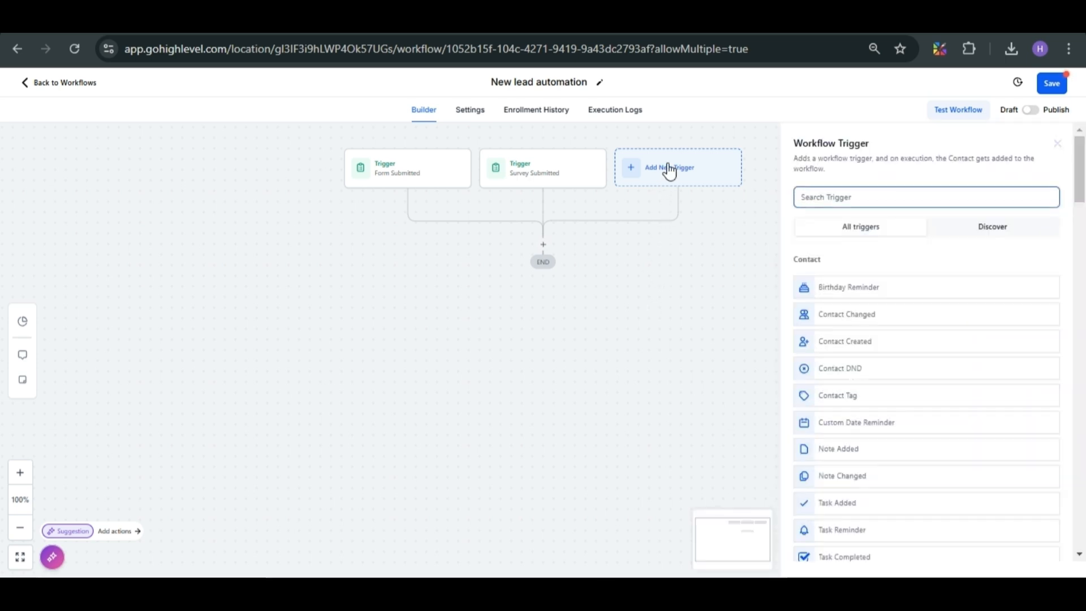
text(repli)
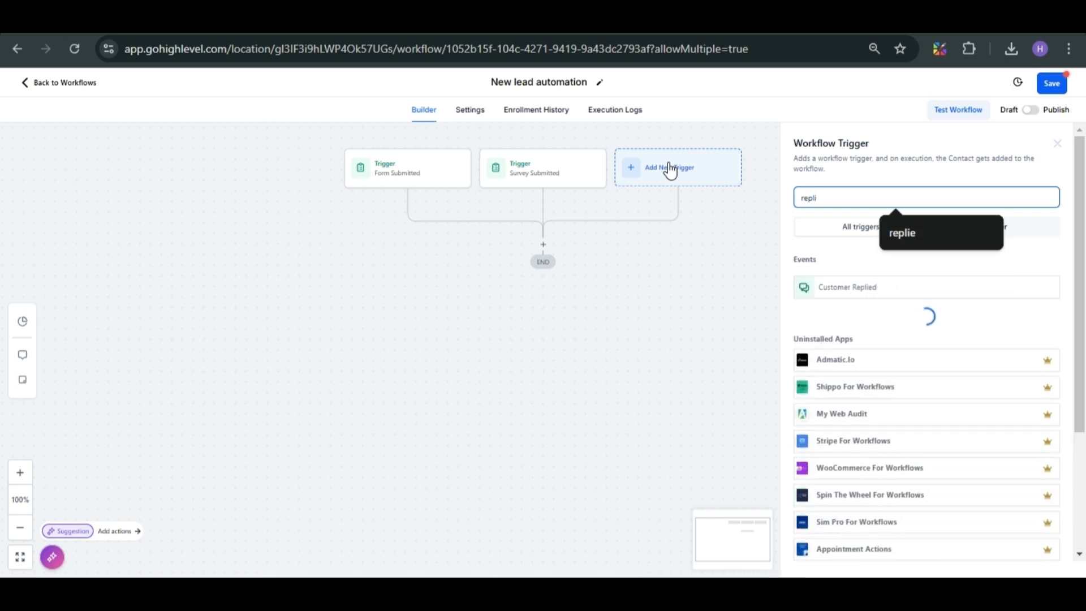
click(814, 288)
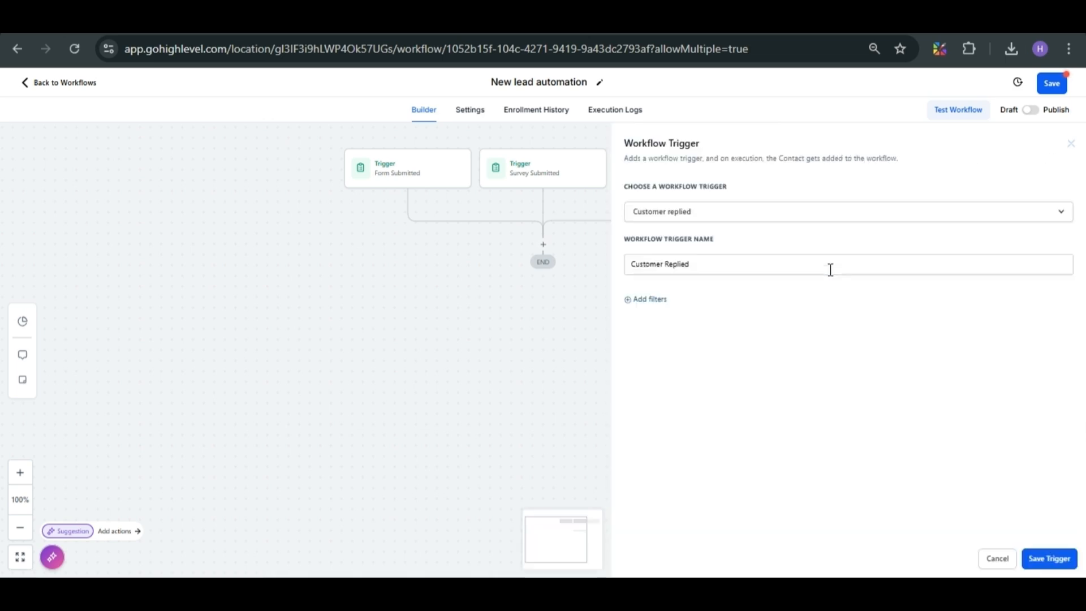
click(656, 300)
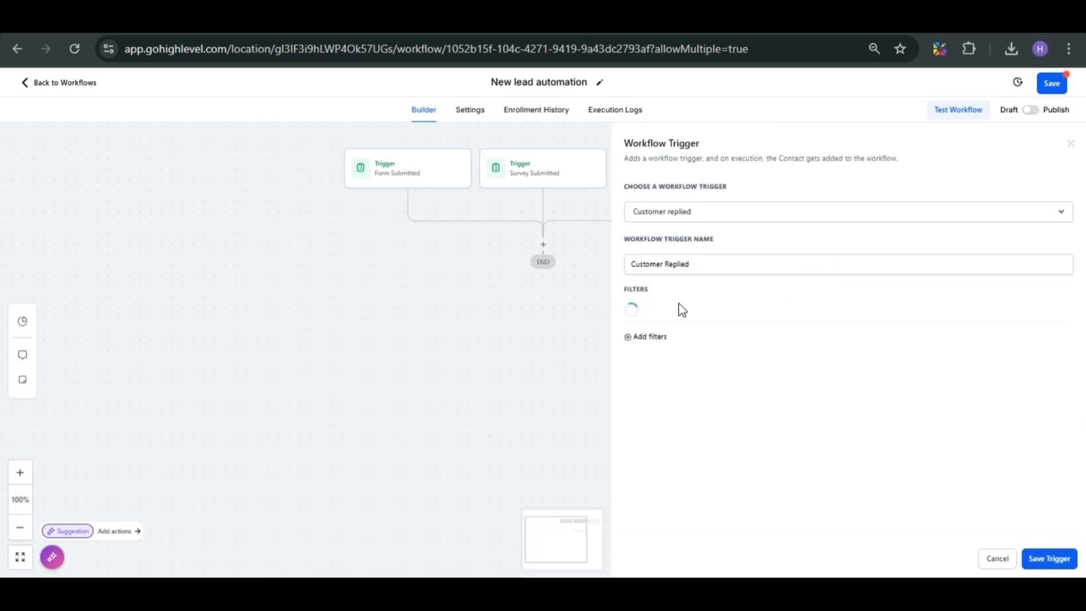
click(684, 318)
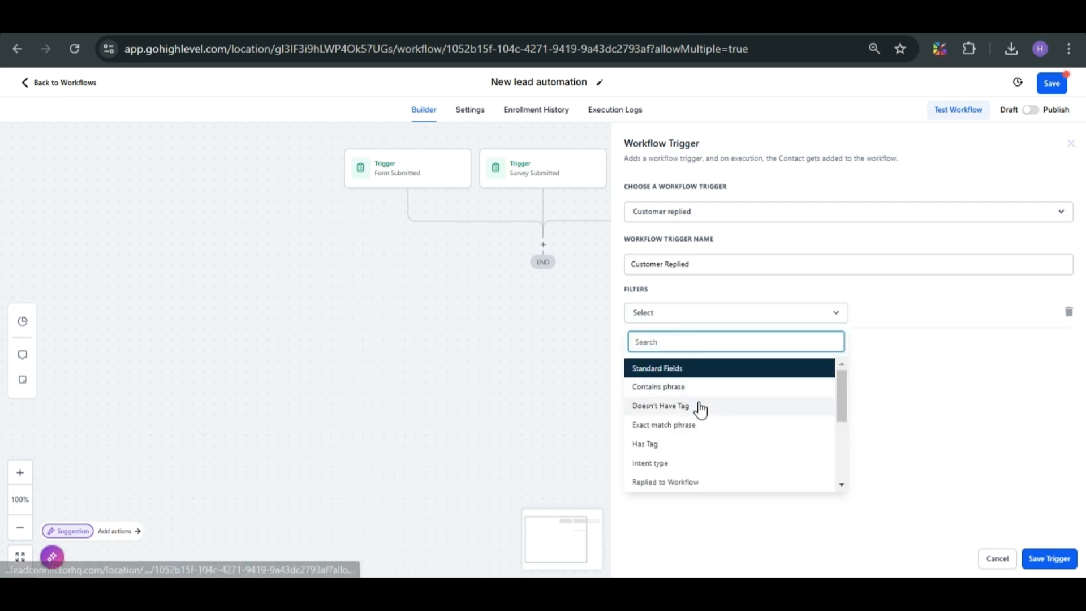
scroll(699, 409, down, 2)
click(676, 423)
click(877, 314)
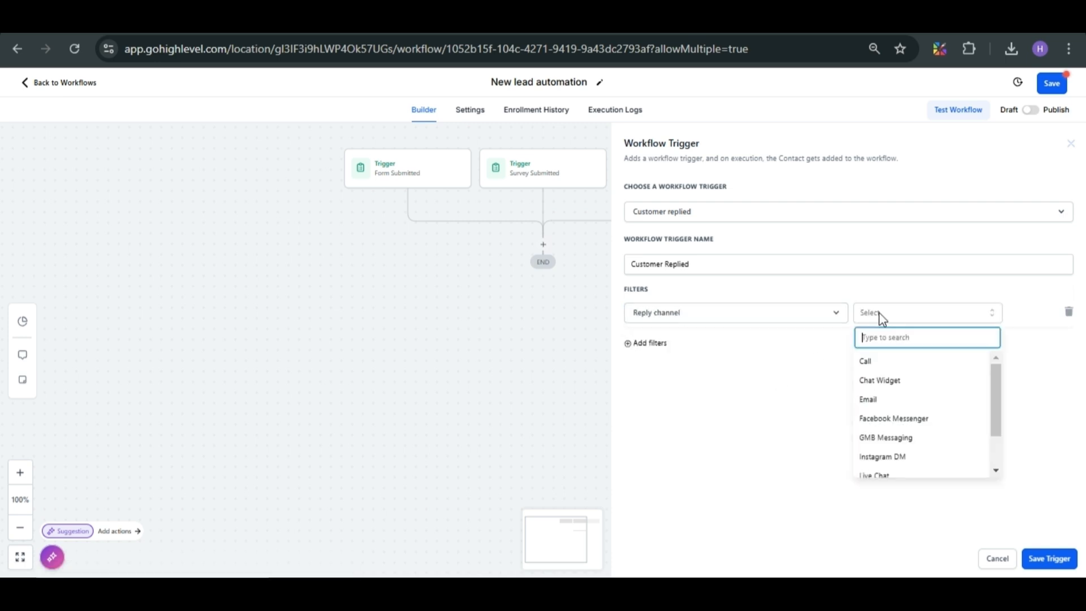
click(868, 381)
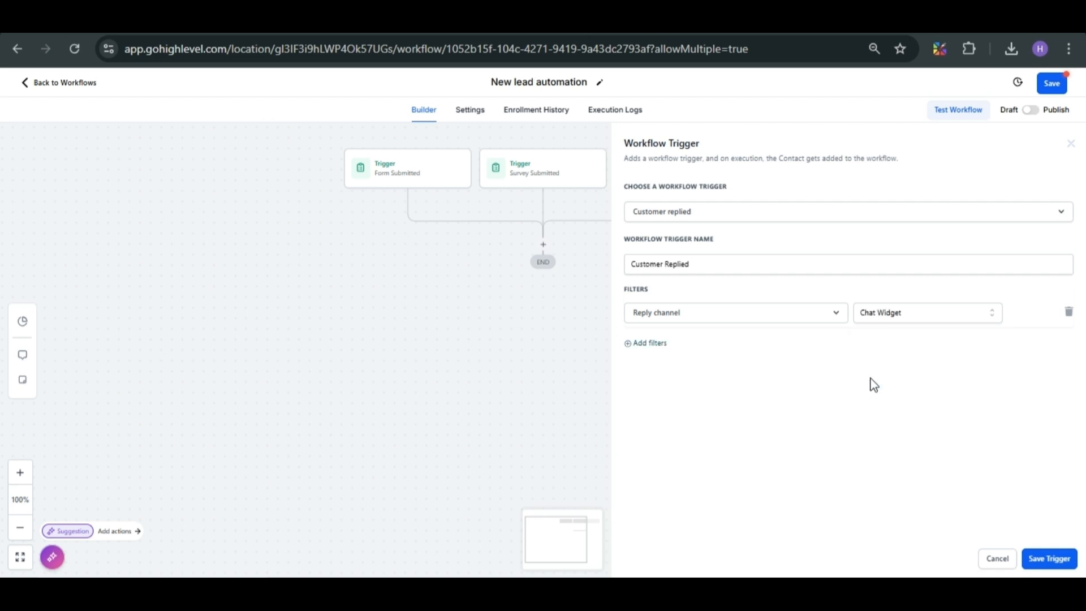
click(1050, 558)
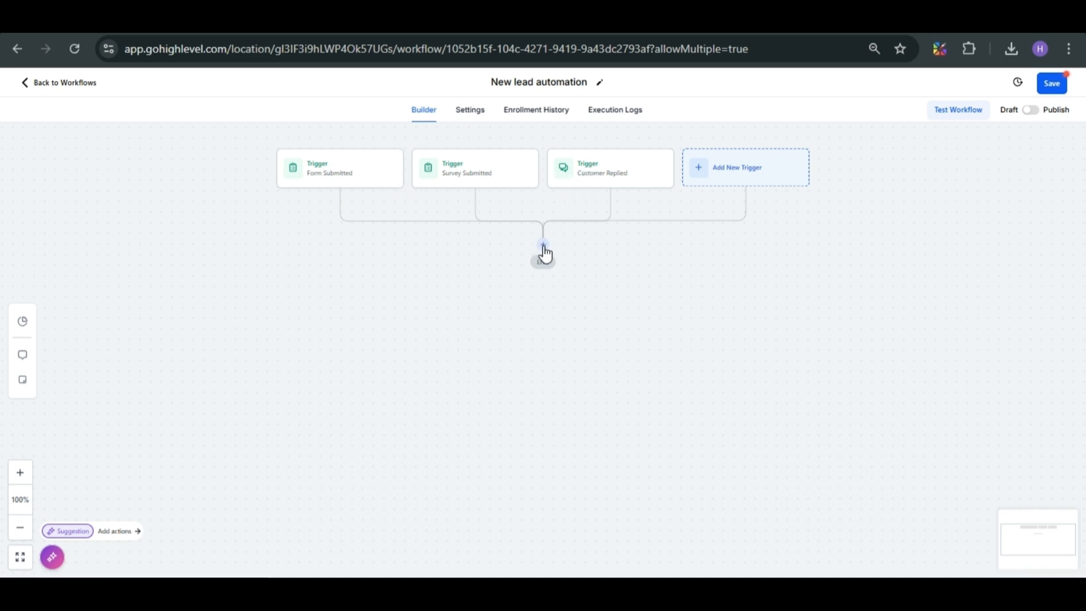
Step: Add and save an Assign To User action below the triggers, assigning contacts to the last user listed
click(543, 245)
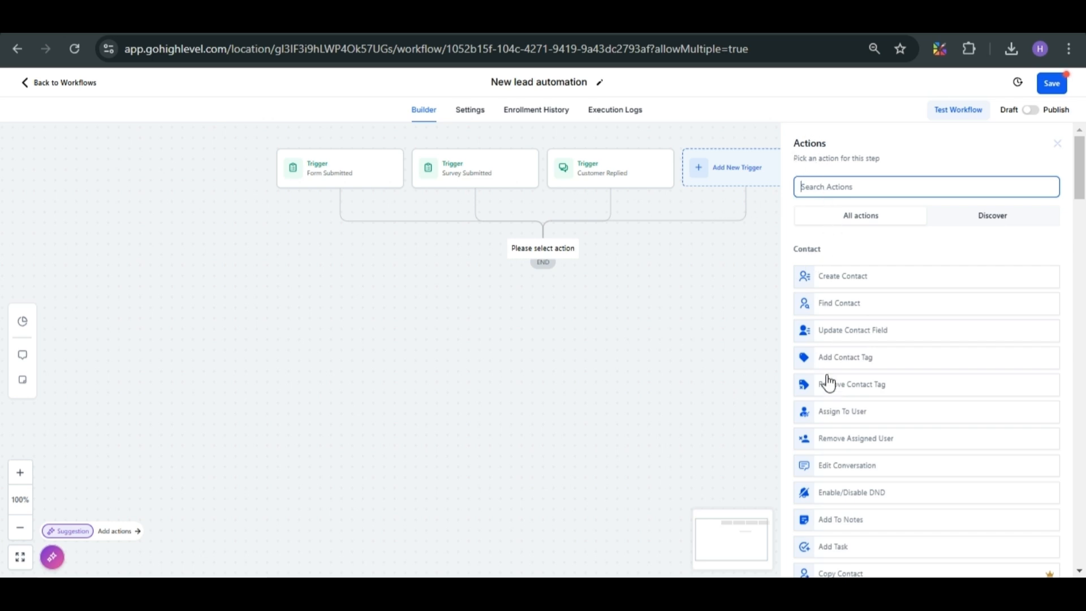
click(836, 412)
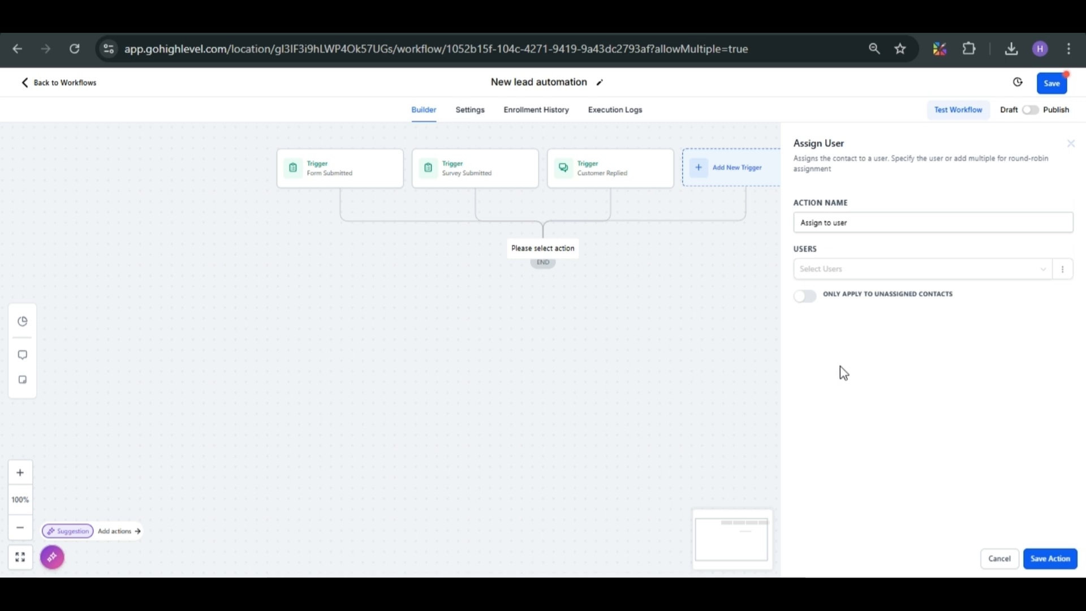
click(853, 270)
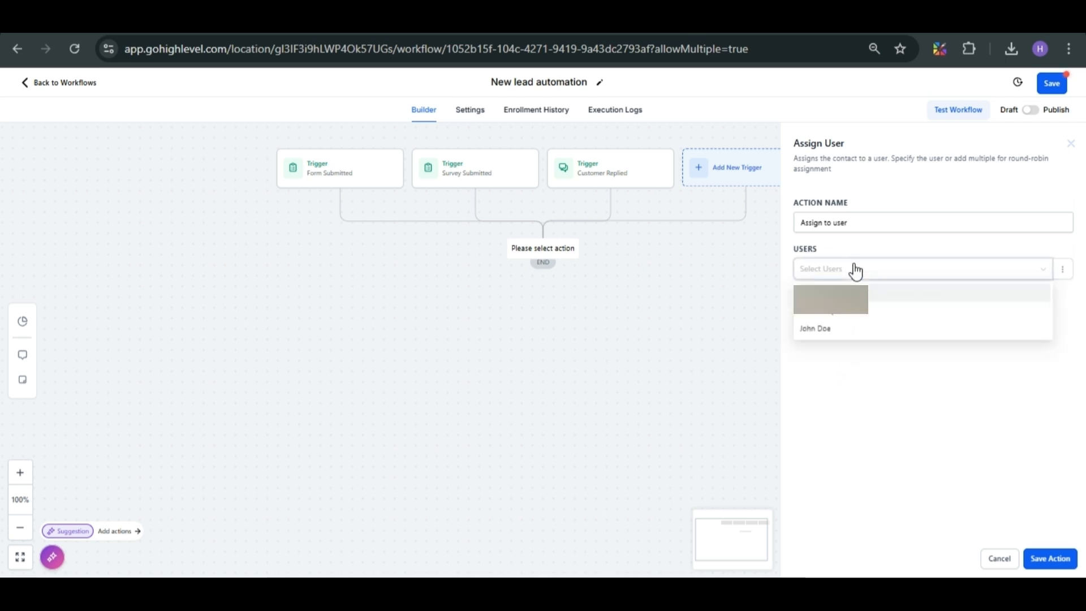
click(823, 330)
click(849, 359)
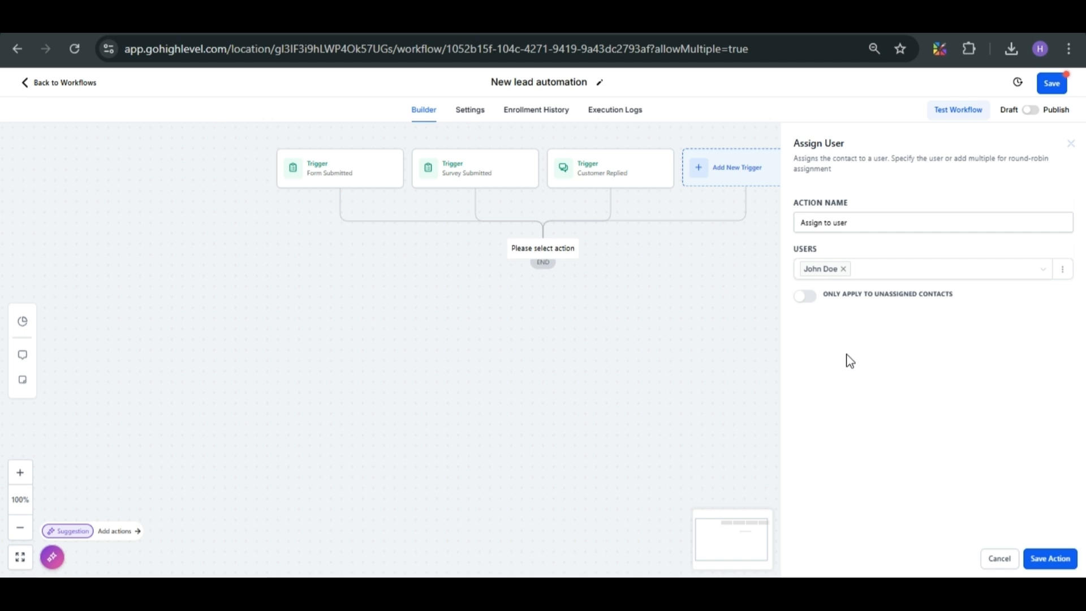
click(1046, 561)
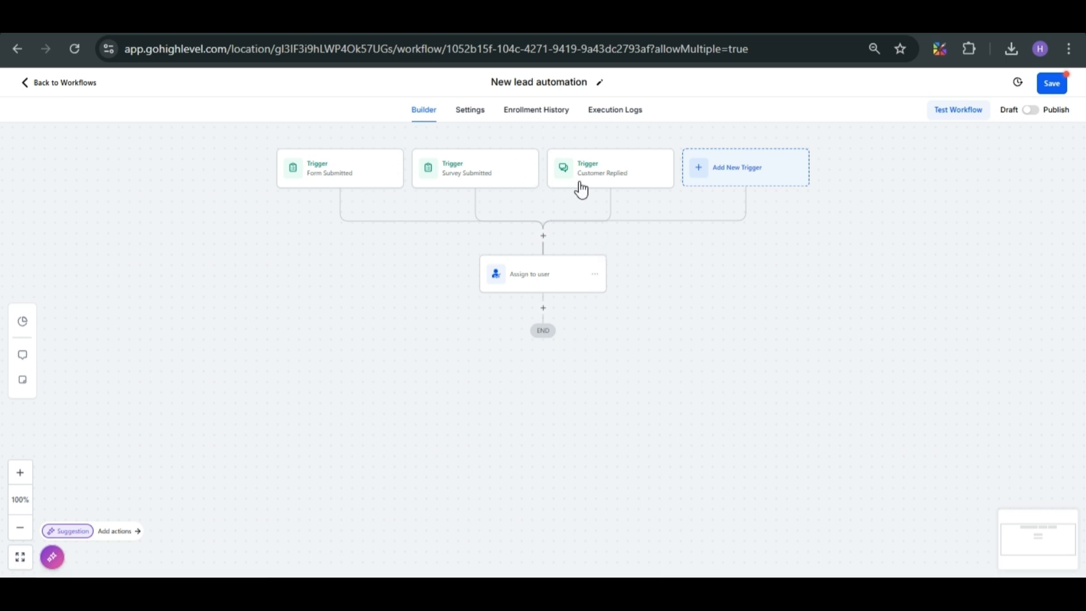
Step: Insert a Create/Update Opportunity action after the user assignment, with pipeline Lead Pipeline and stage Hot Leads
click(543, 308)
text(create)
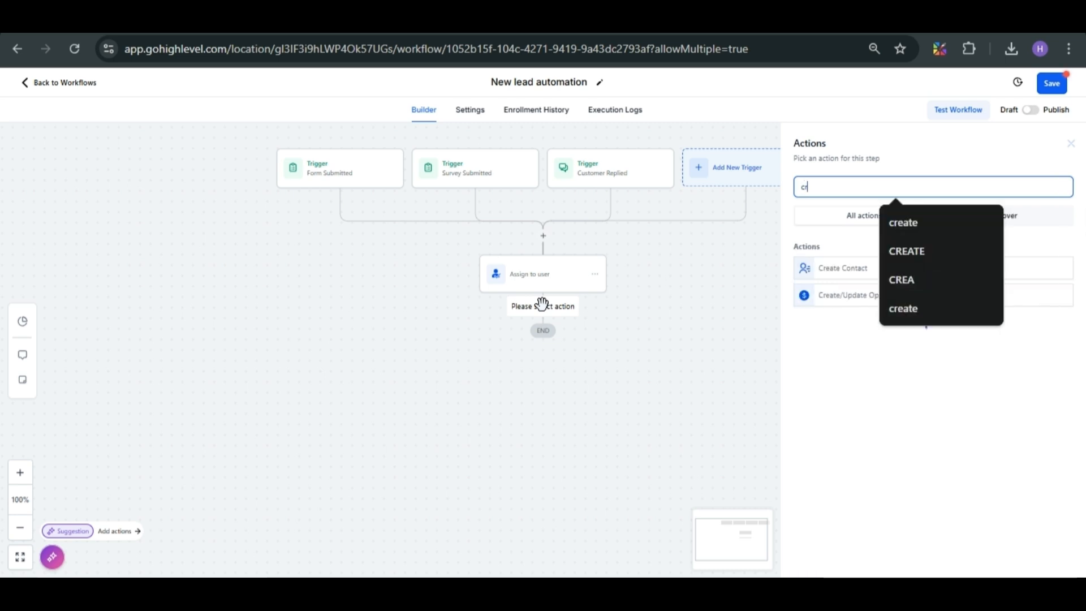
click(837, 294)
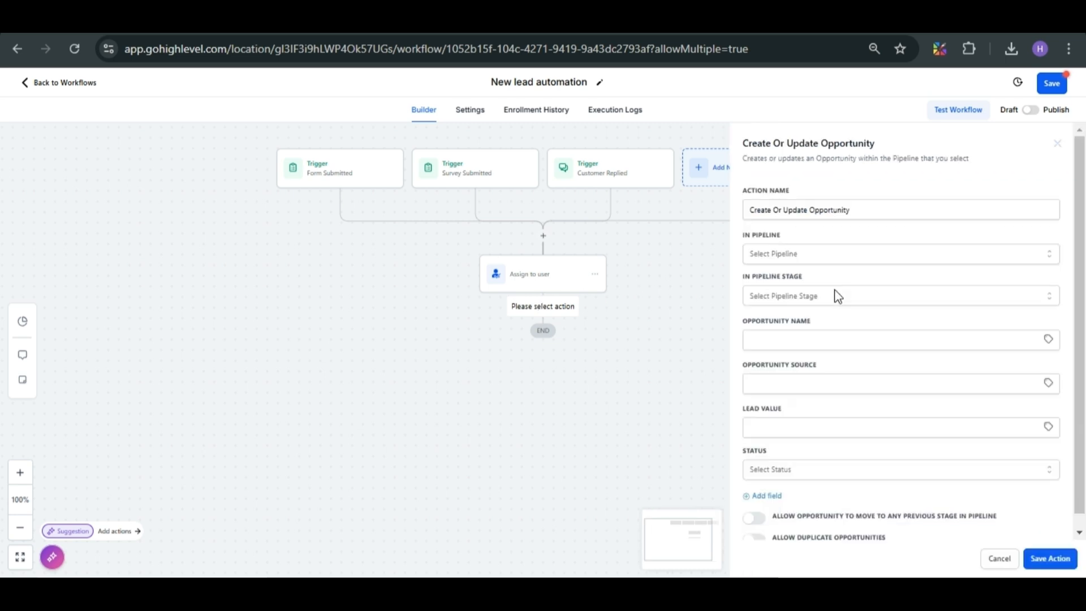
click(799, 257)
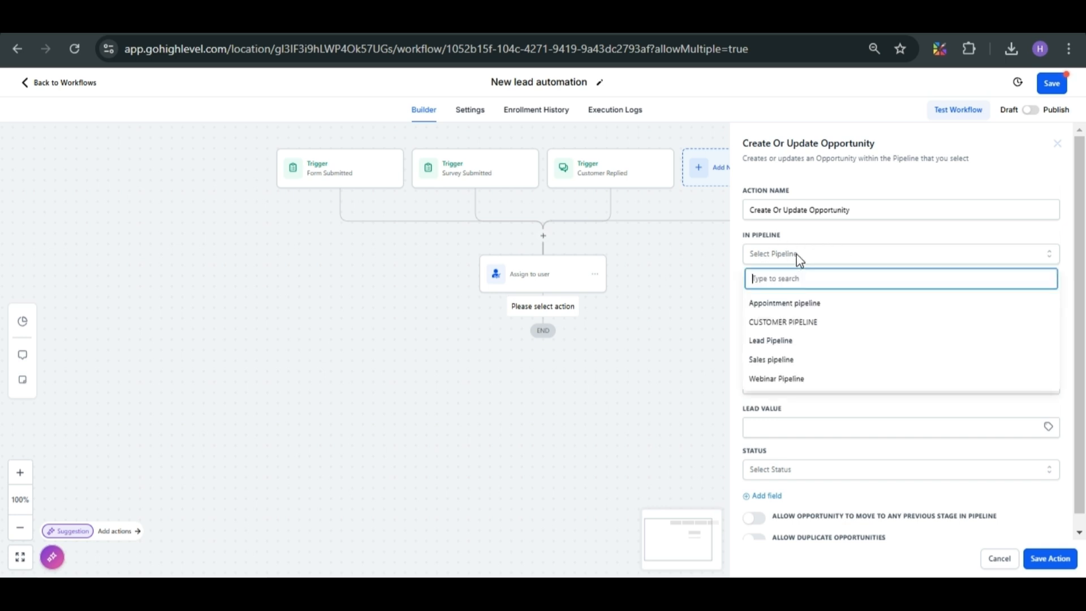
click(779, 344)
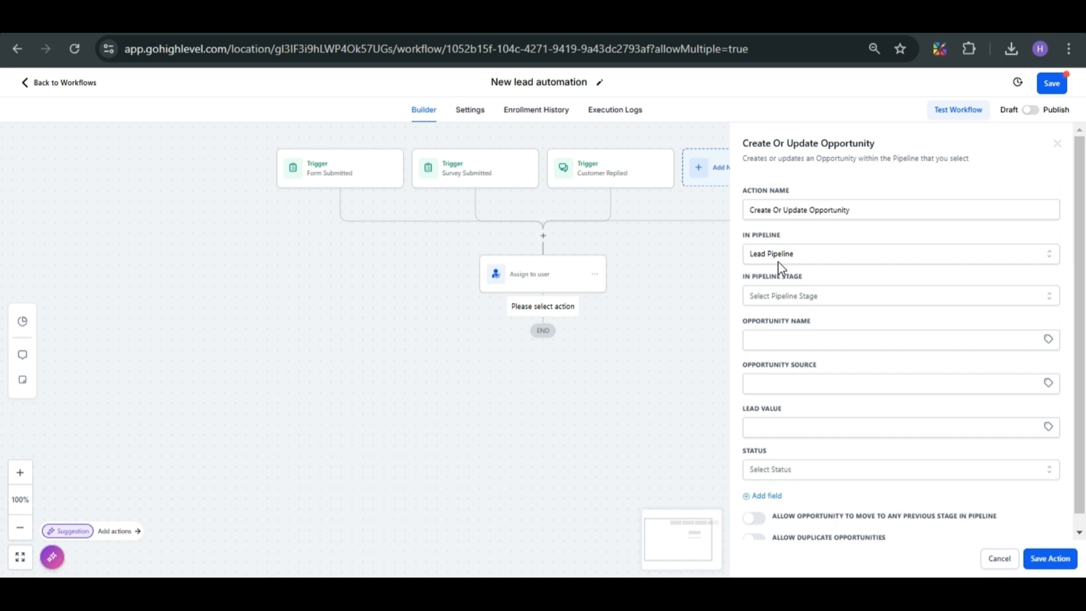
click(787, 295)
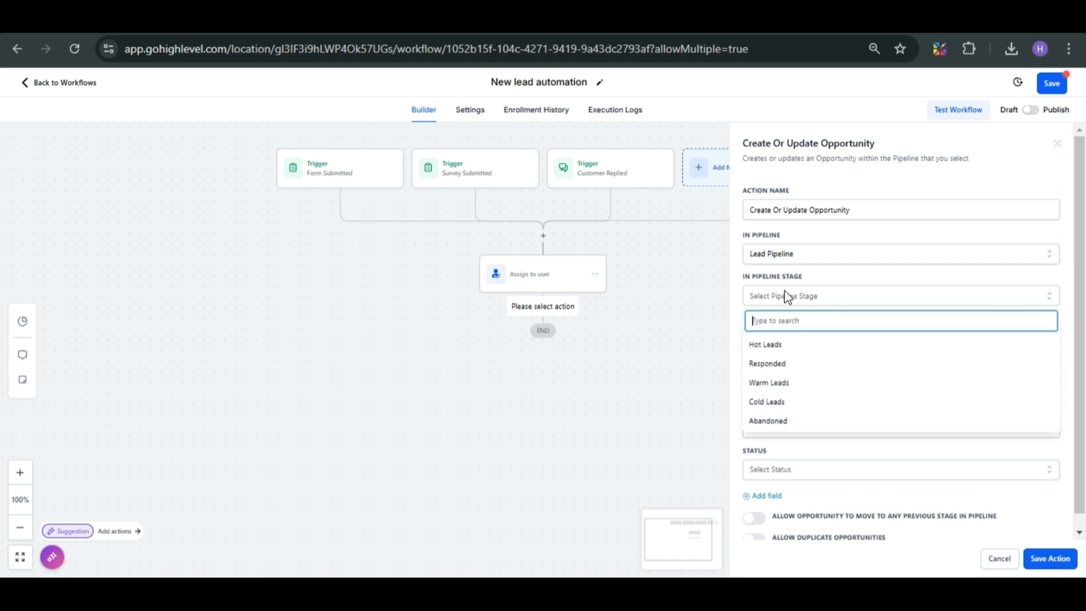
click(760, 346)
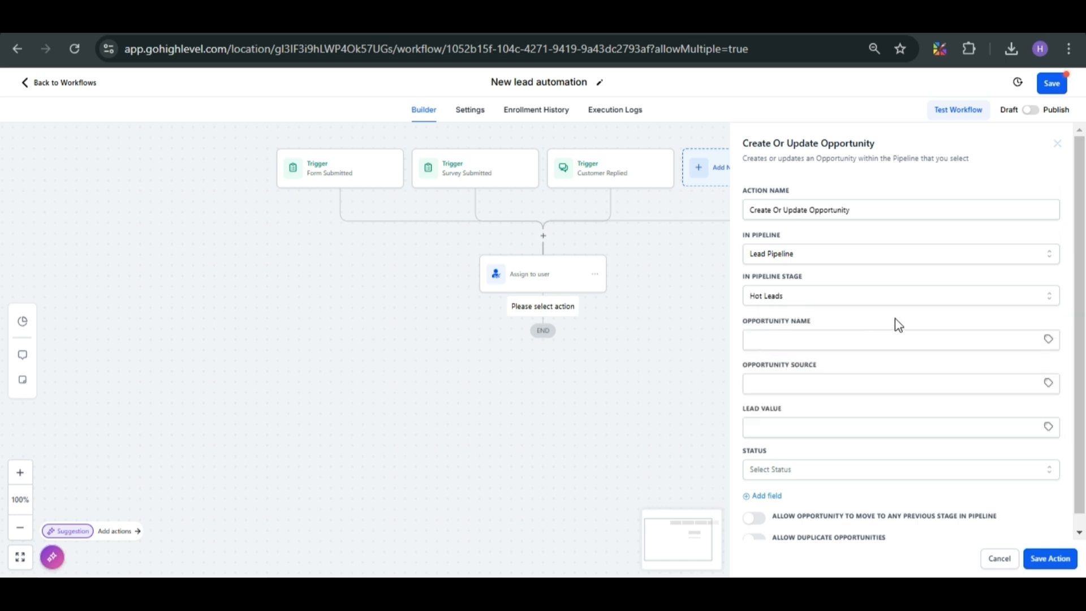
Step: Set the opportunity name to {{contact.name}}, choose the first status option, and save the opportunity action
click(1048, 339)
click(1006, 379)
click(990, 375)
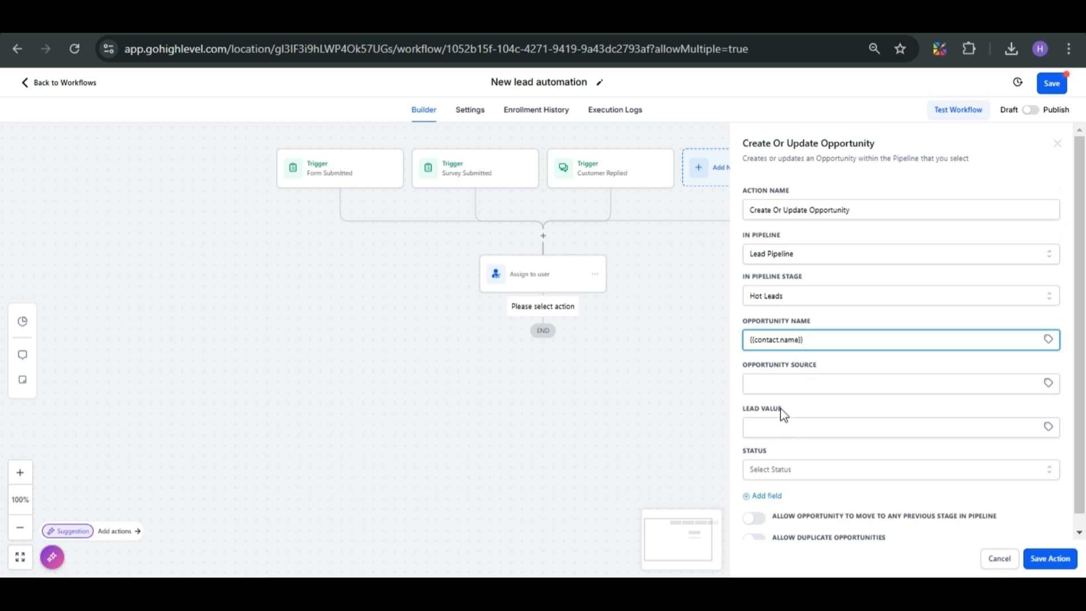
drag(784, 409, 744, 411)
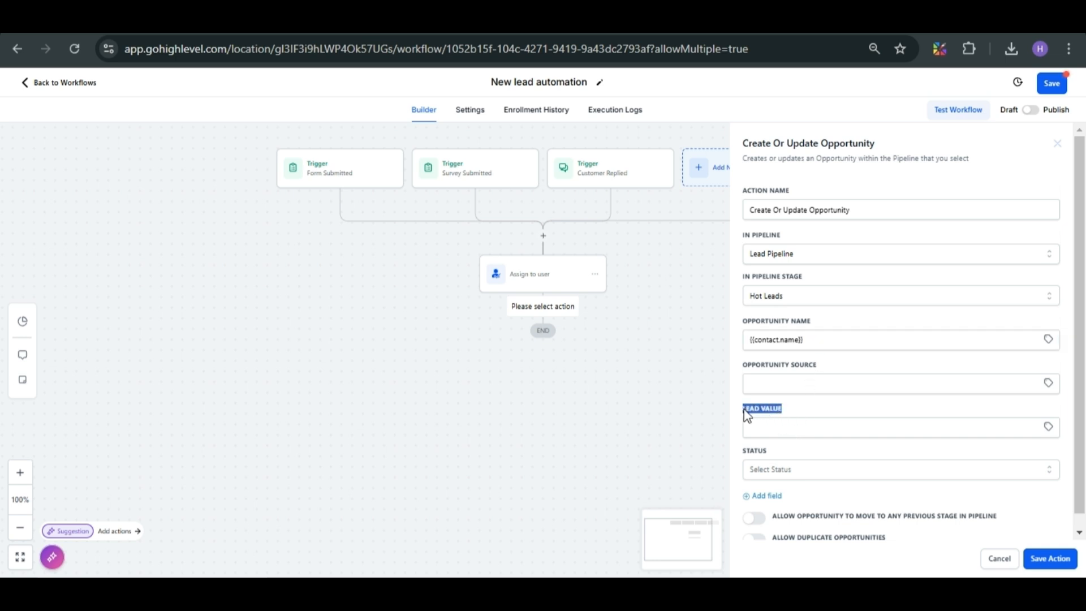
click(794, 413)
click(790, 471)
click(783, 494)
click(1049, 559)
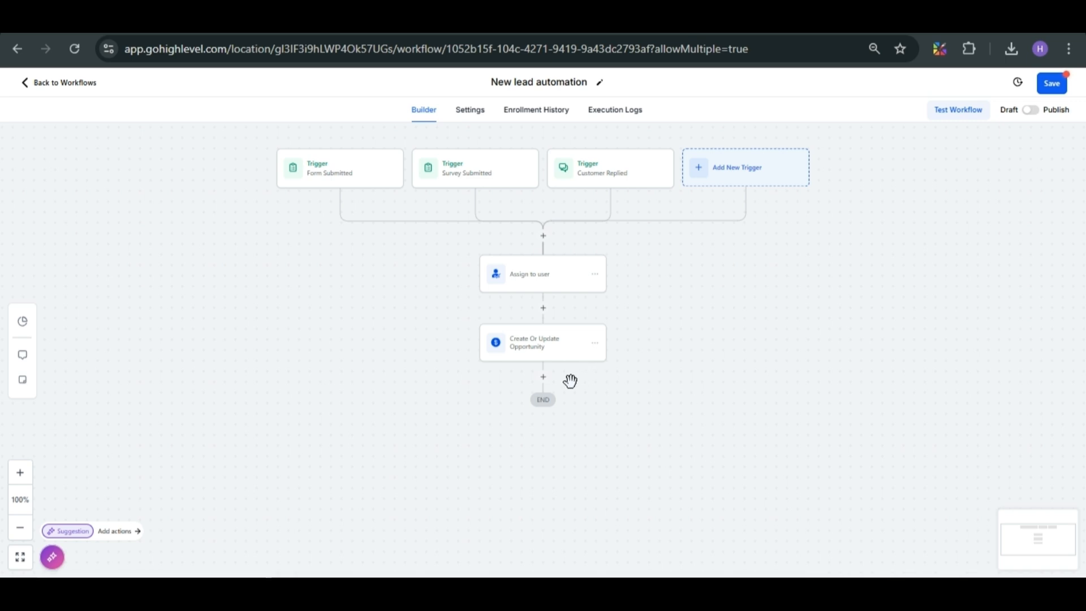
Step: Insert a Send Internal Notification action after the Create Or Update Opportunity action, with Email as the notification type
click(543, 376)
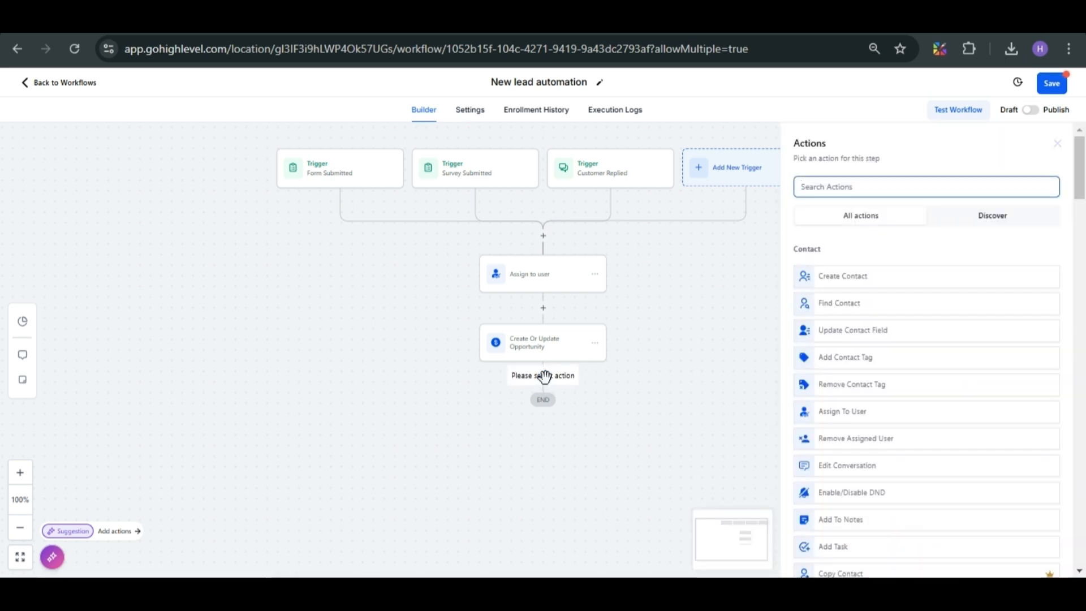
text(int)
text(ernal)
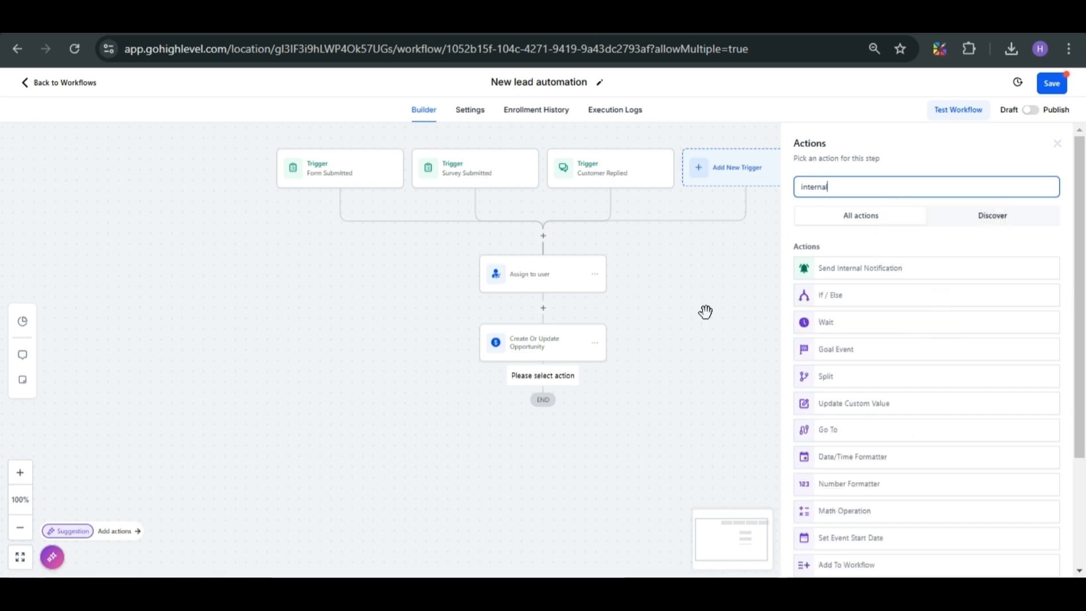
click(836, 271)
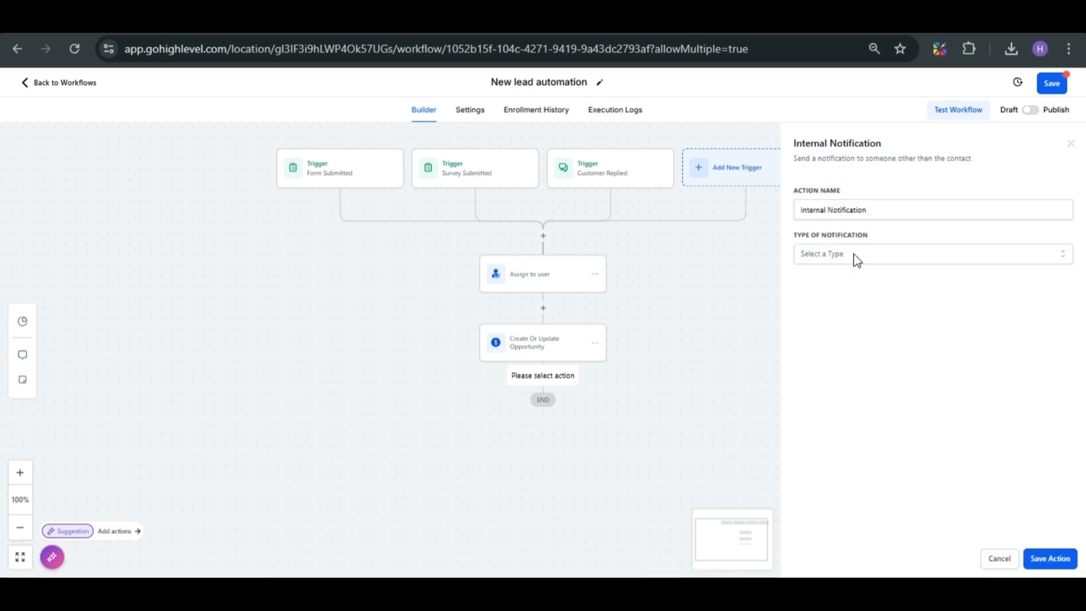
click(854, 254)
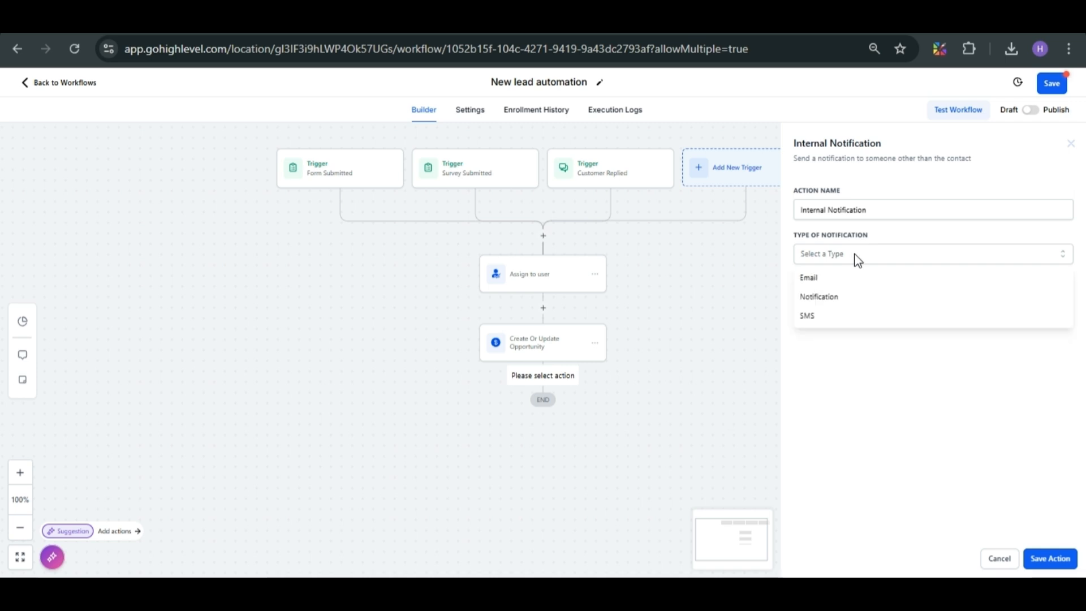
click(835, 280)
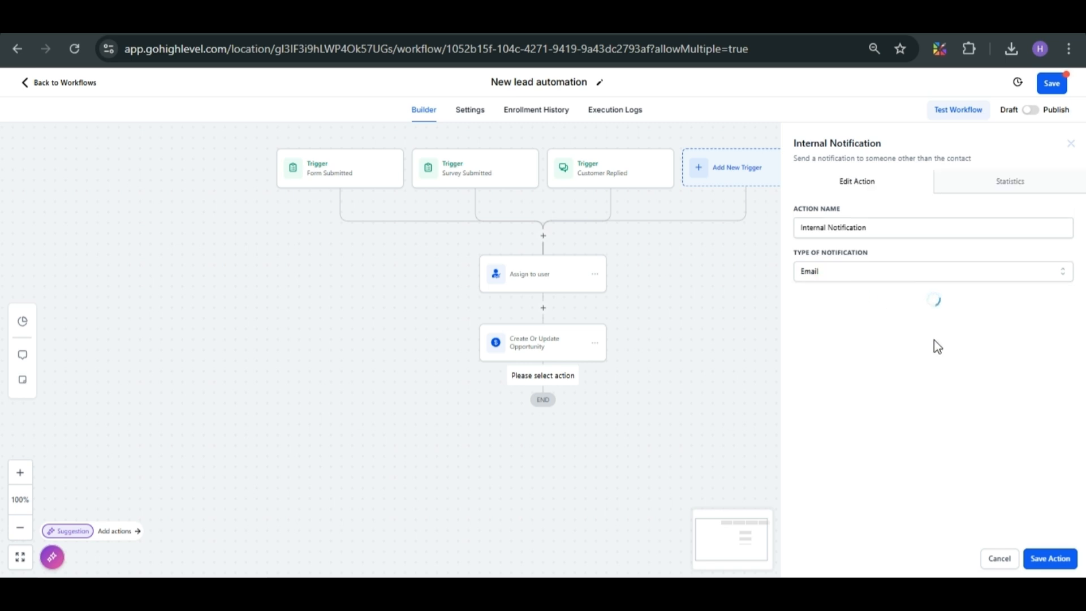
Step: Fill in the notification's sender name and sender e-mail, and set To User Type to Assigned User
click(857, 316)
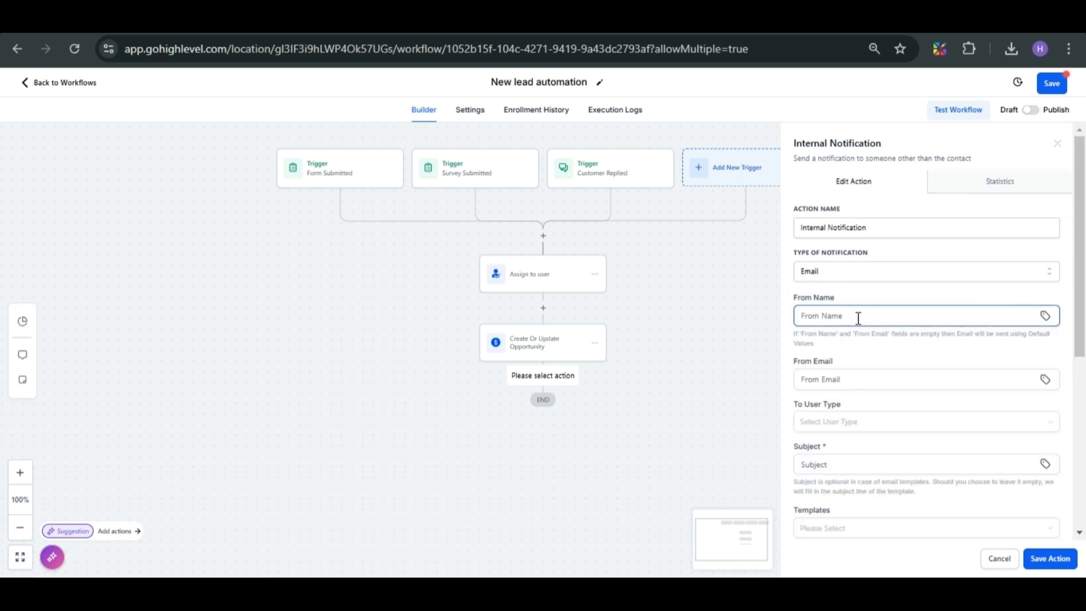
click(895, 351)
click(839, 379)
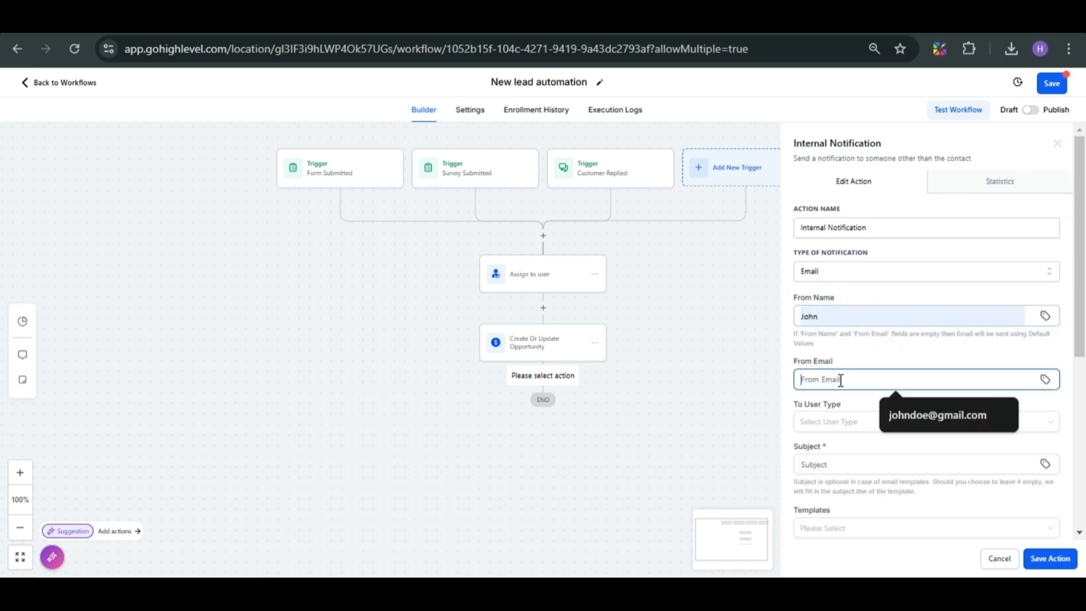
click(911, 405)
scroll(894, 347, down, 2)
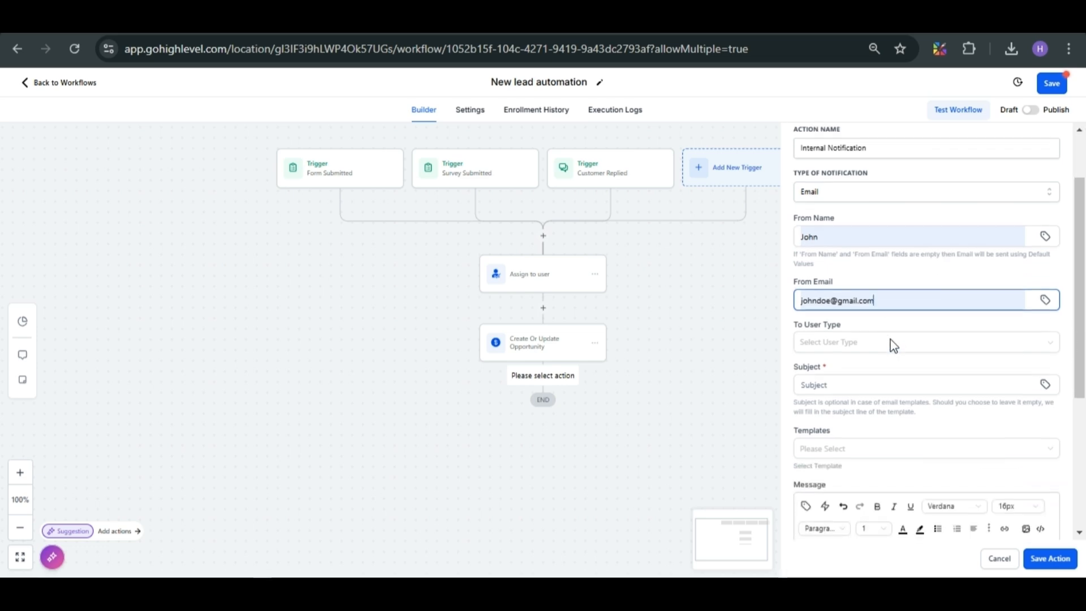
click(893, 345)
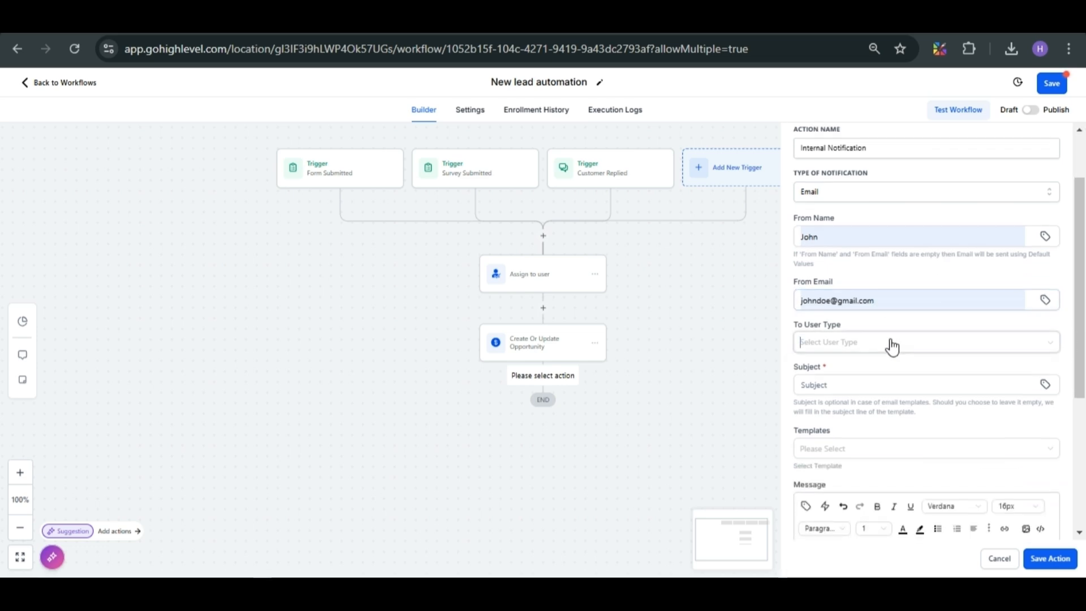
click(850, 385)
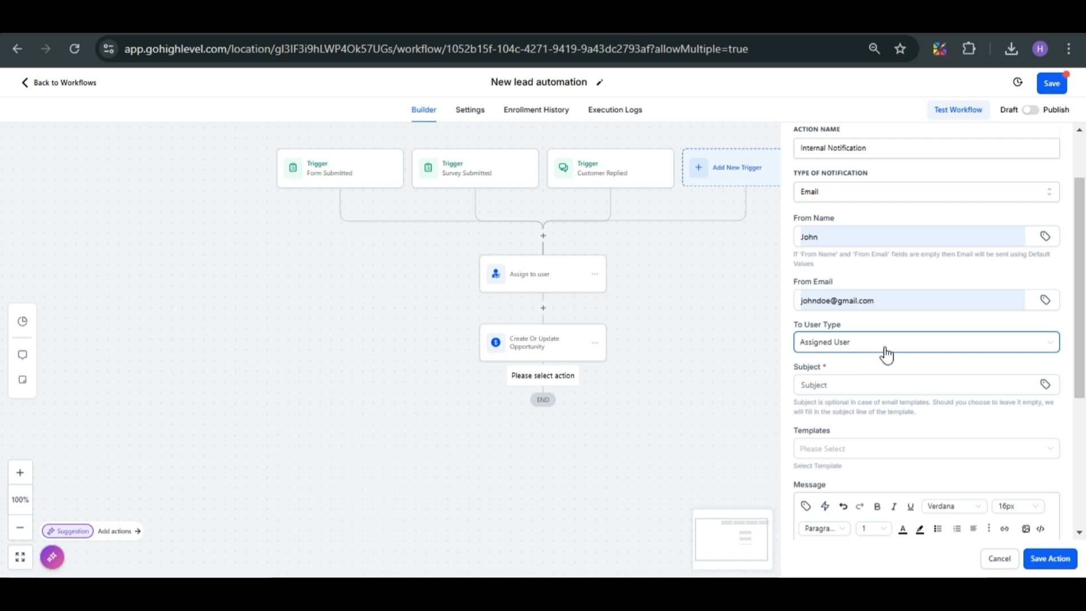
Step: Enter "New lead in the system" as the notification e-mail's subject
scroll(877, 354, down, 2)
click(843, 304)
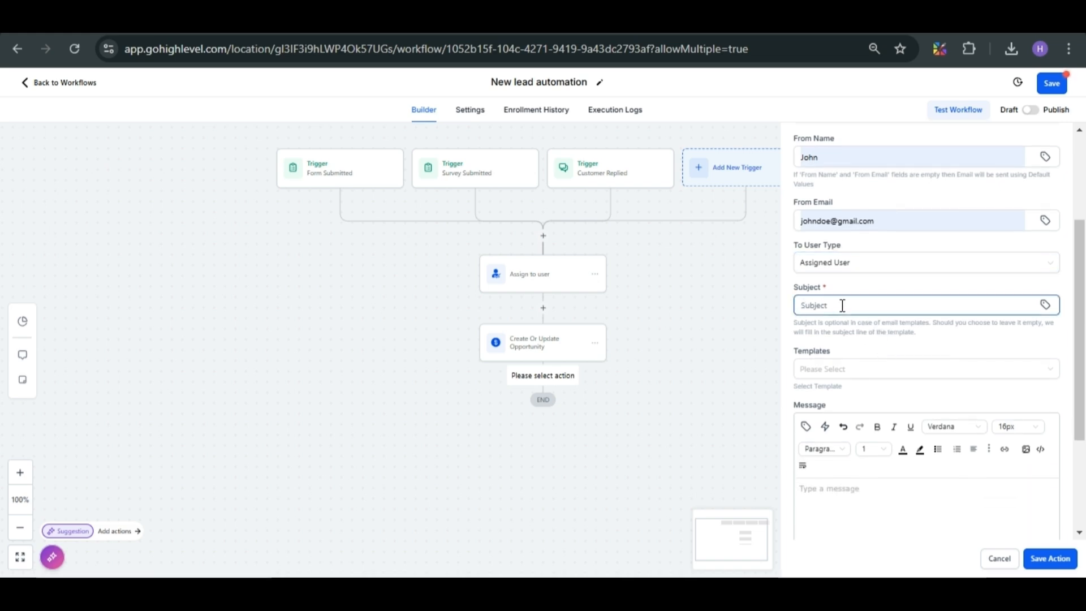
text(New lead in the syst)
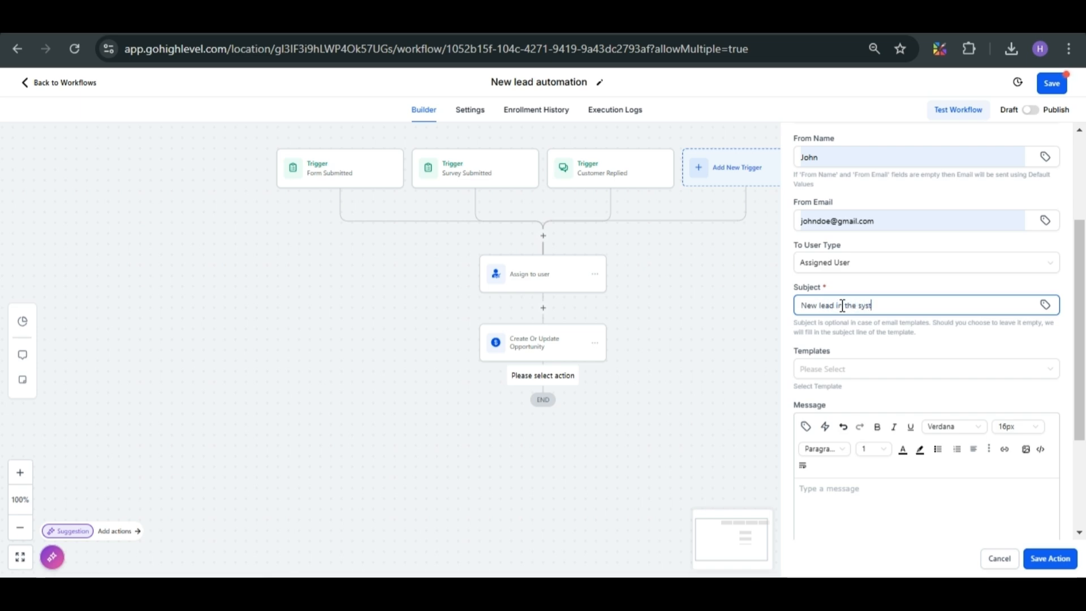
text(em)
Step: Write "Hi, there is a new lead in the system. here are the details:" in the notification's message body
click(807, 487)
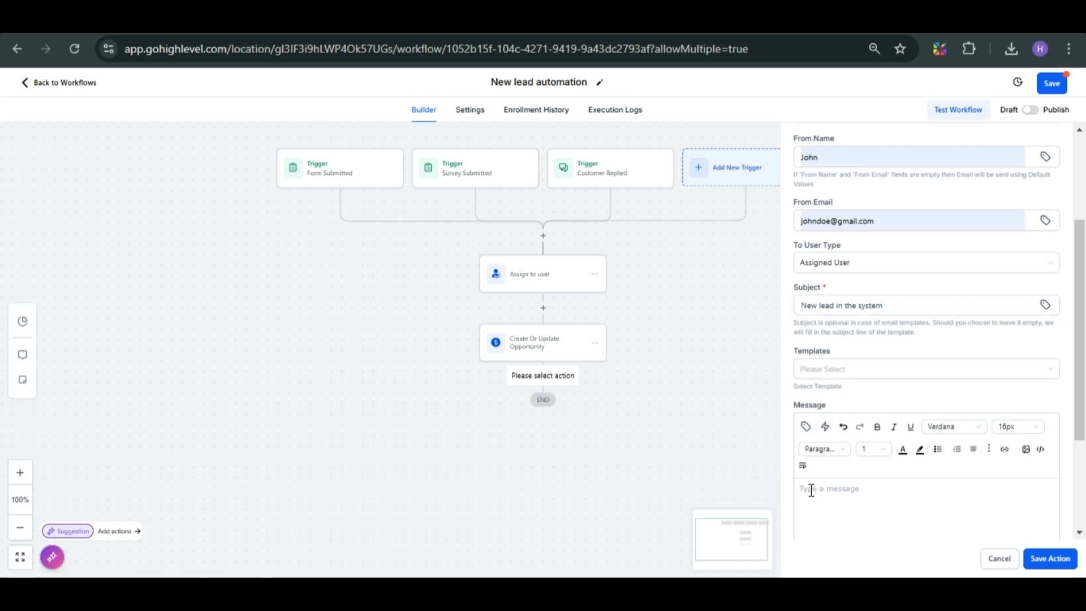
text(Hi, there is a n)
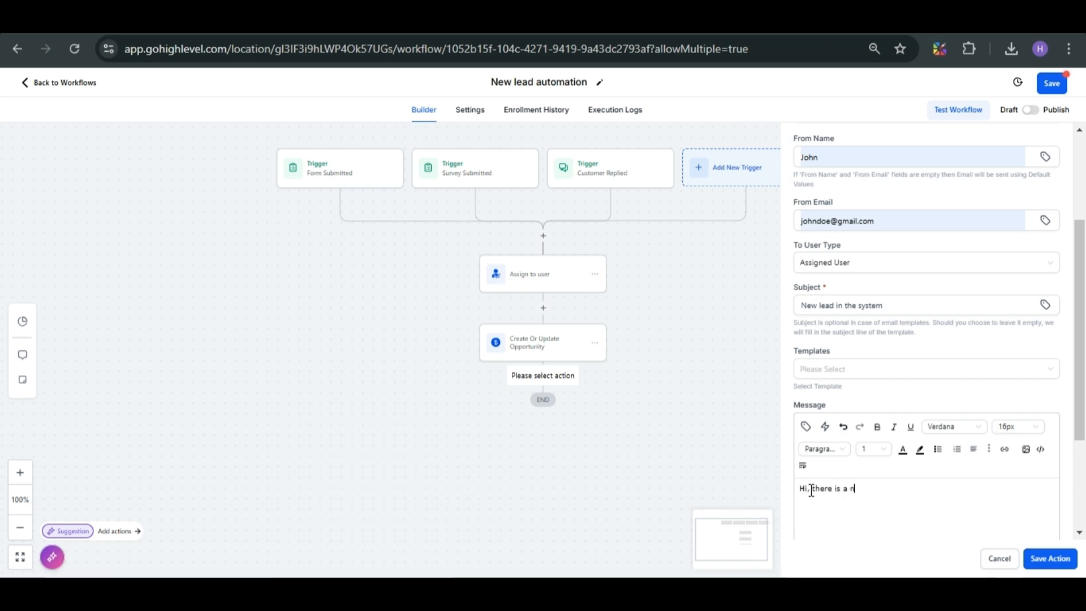
text(ew lead in the syste)
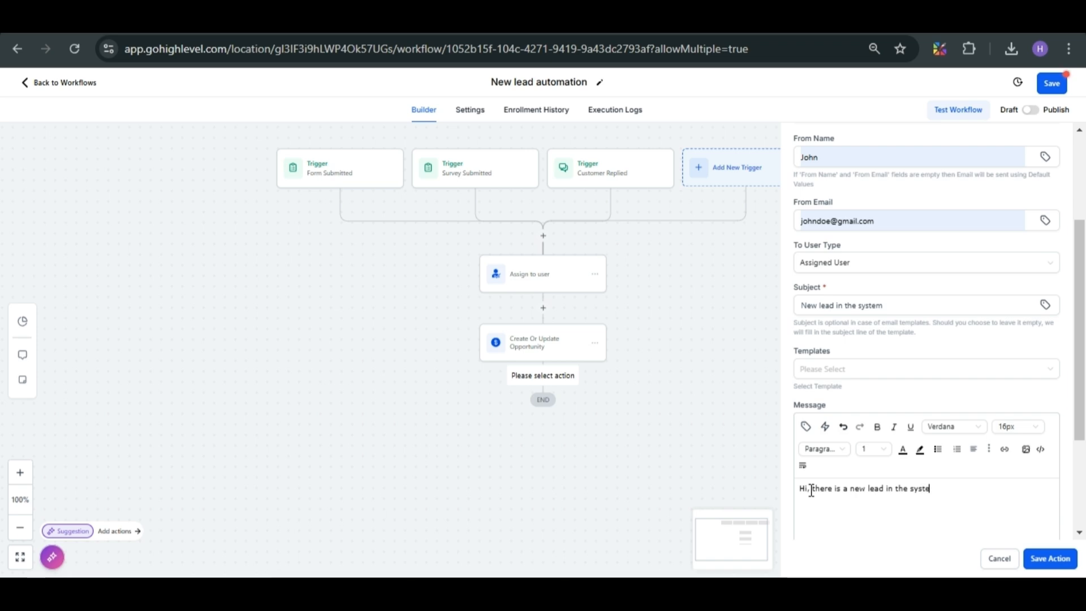
text(m. Here are the details:)
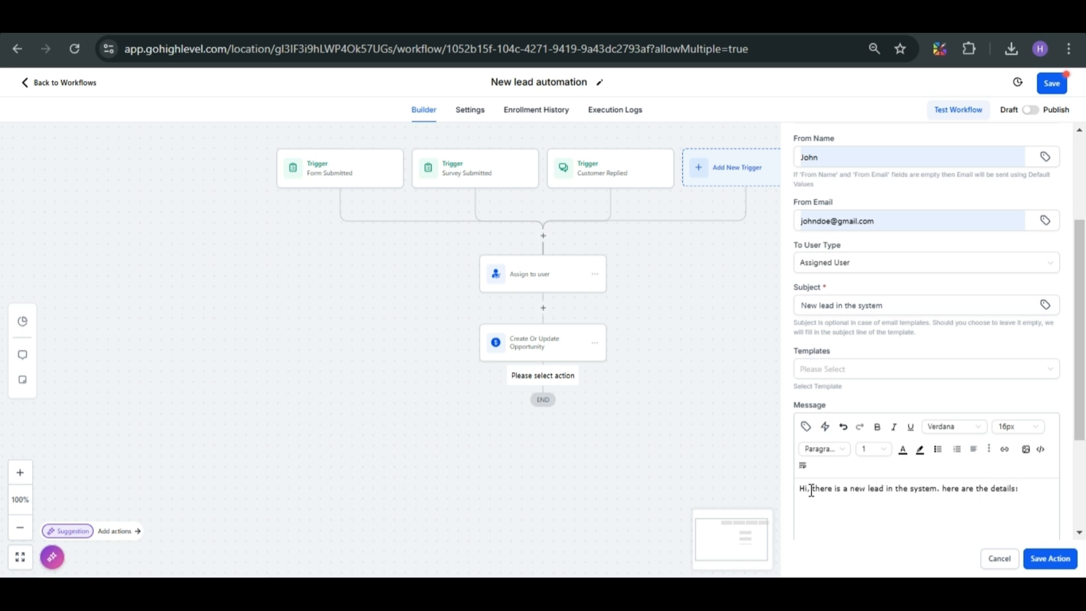
Step: Insert the contact's Full Name, Email and Phone custom values into the message, each on its own line below the introduction
click(805, 425)
click(816, 223)
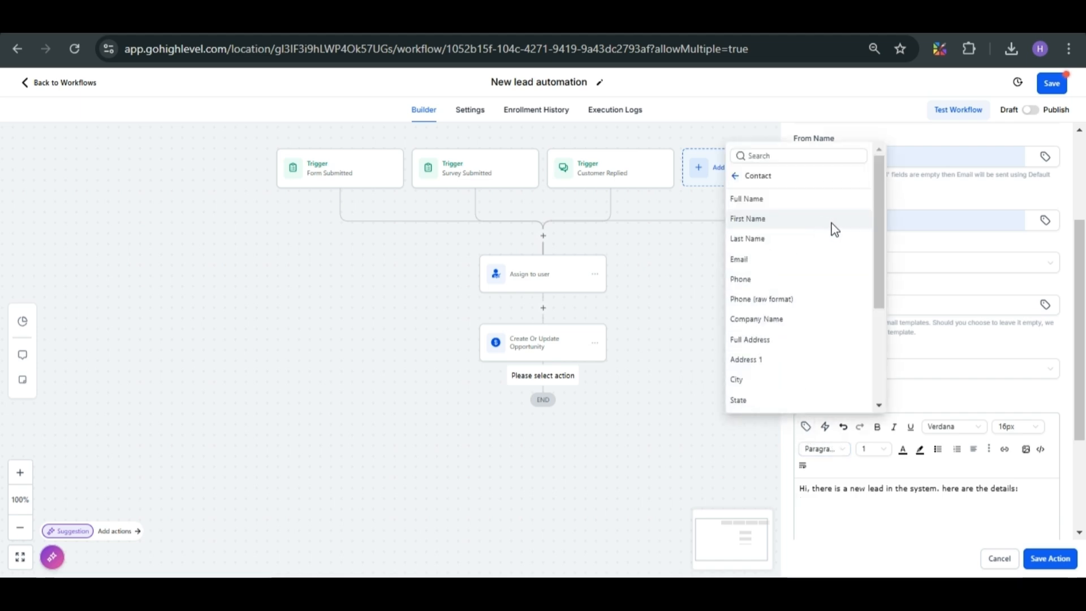
click(775, 198)
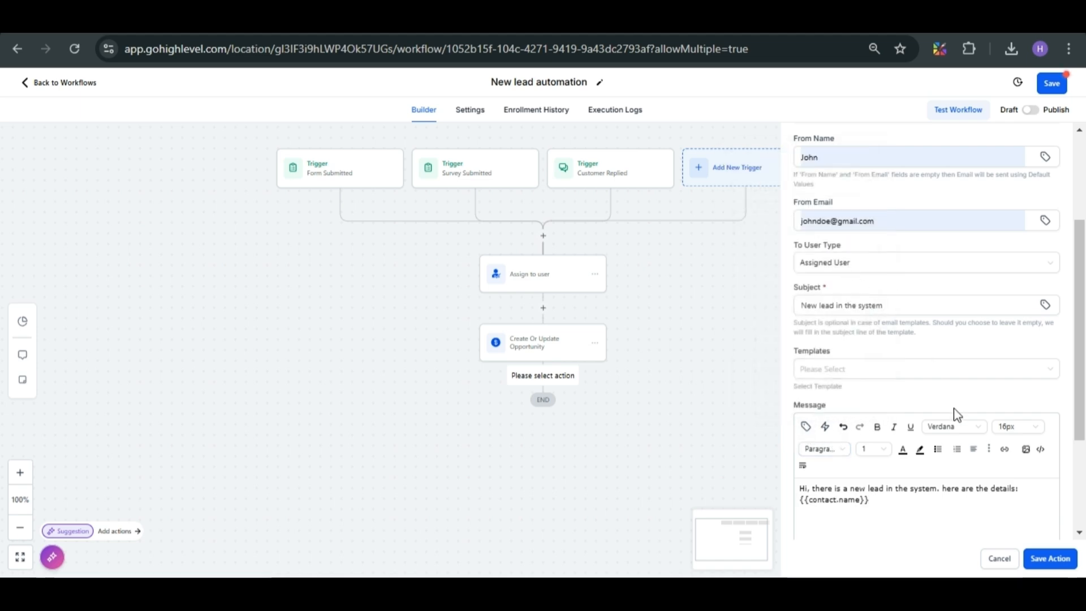
click(805, 426)
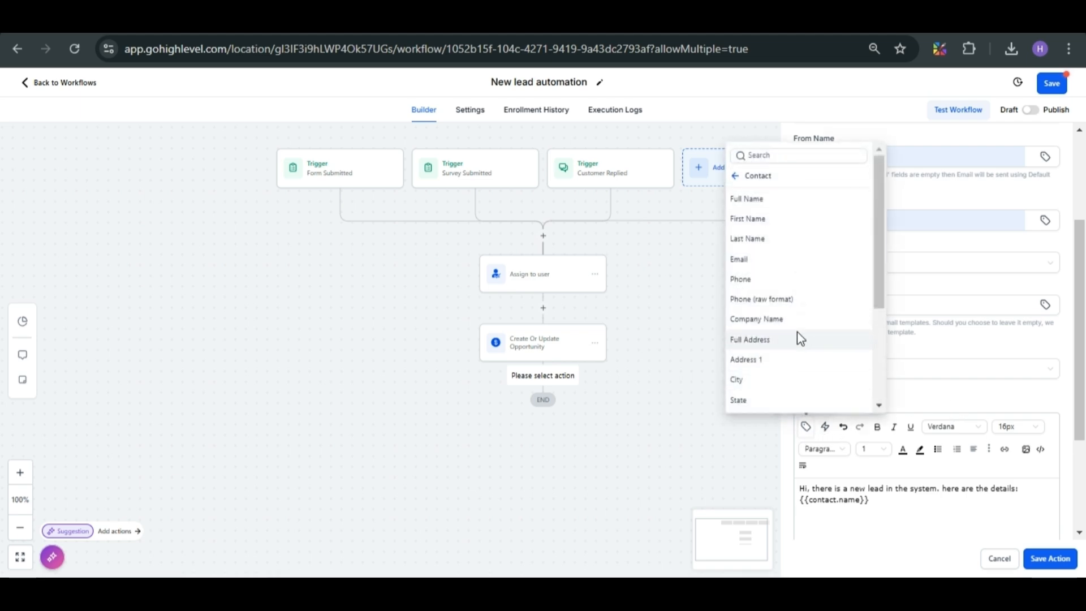
click(767, 261)
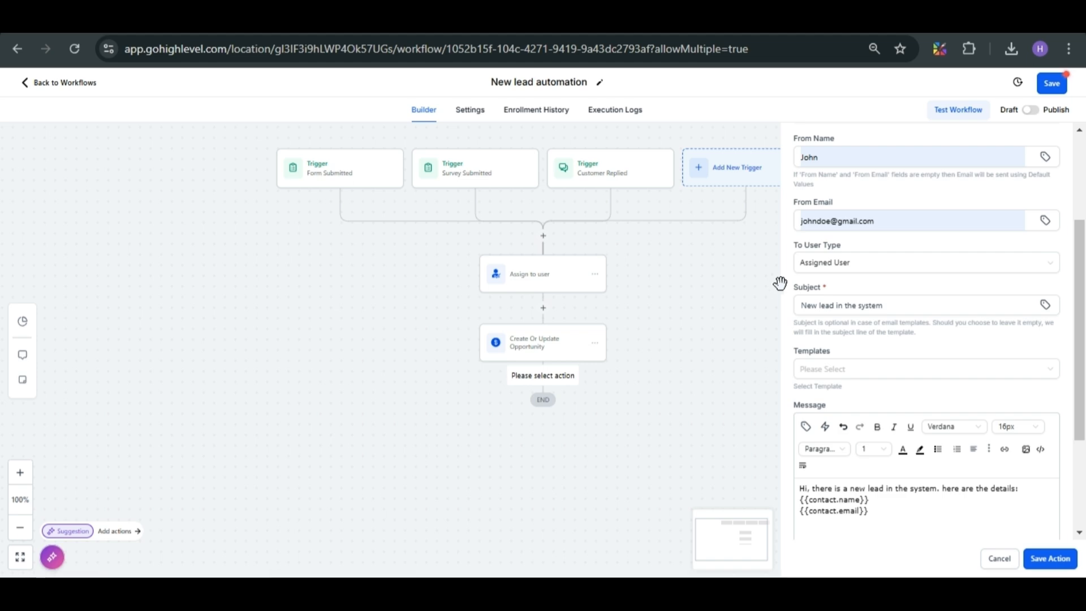
click(806, 426)
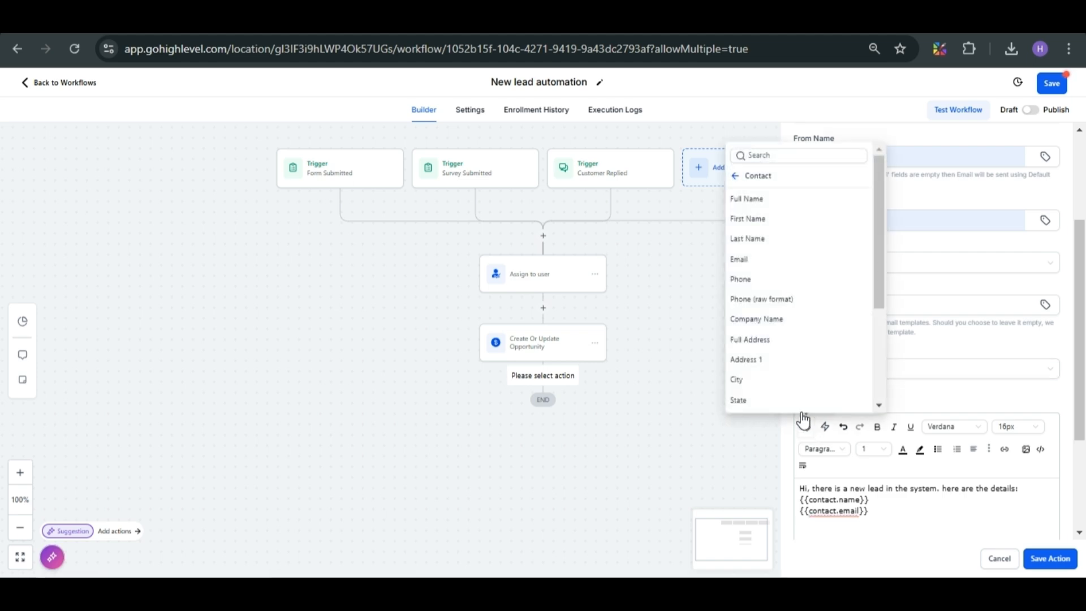
click(761, 280)
Step: Close the message with "Best," and "CRM" on separate lines after a blank line, and save the notification action
click(952, 531)
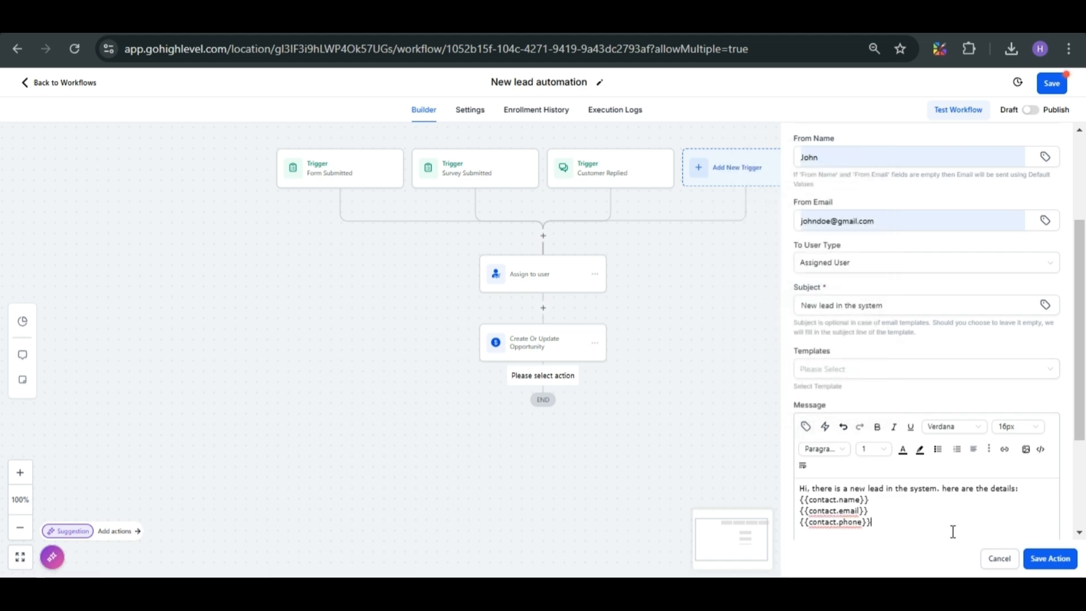
key(Return)
key(Return)
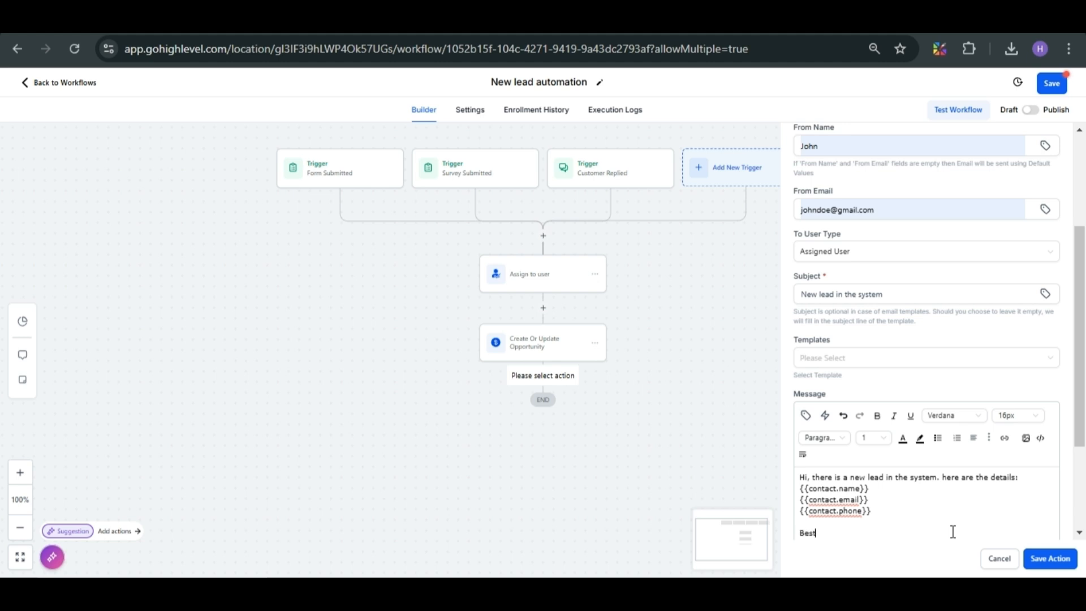
text(Best,)
key(Return)
text(C)
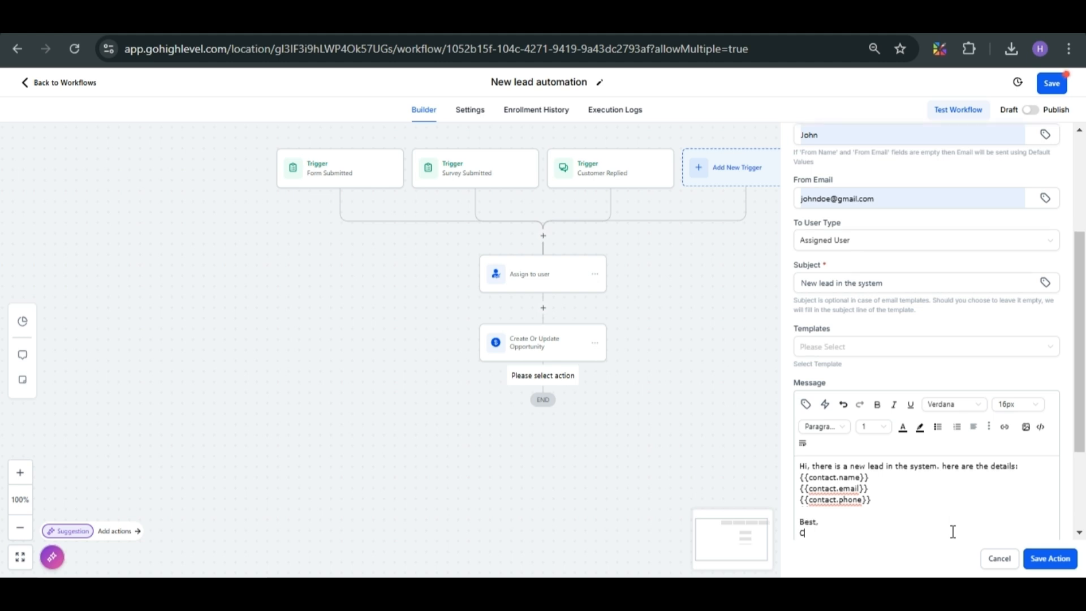
text(RM)
click(1049, 558)
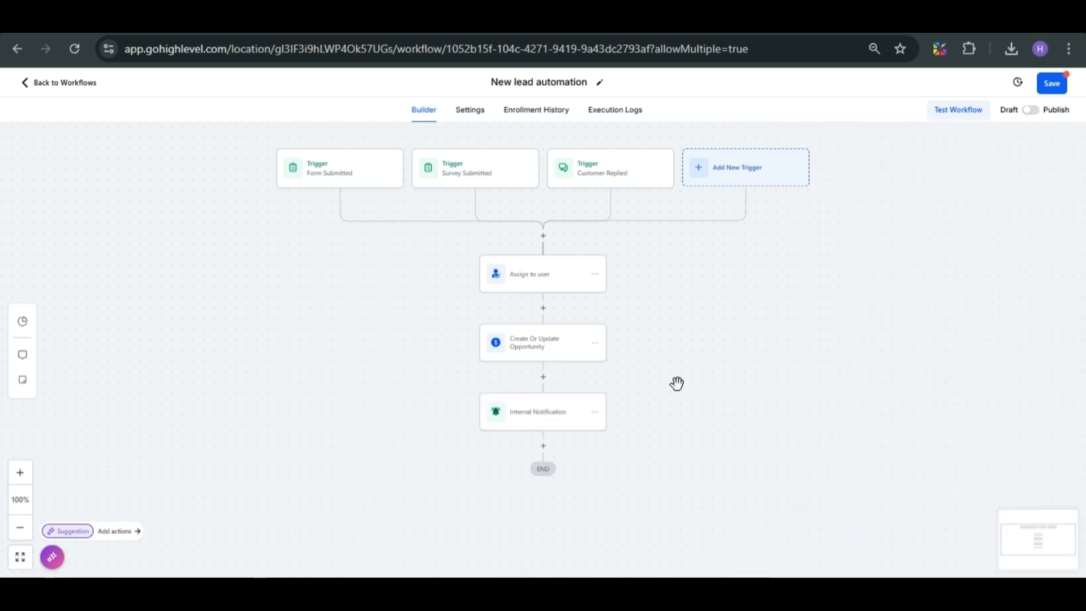
Step: Insert an Add Task action after the Internal Notification action
click(543, 447)
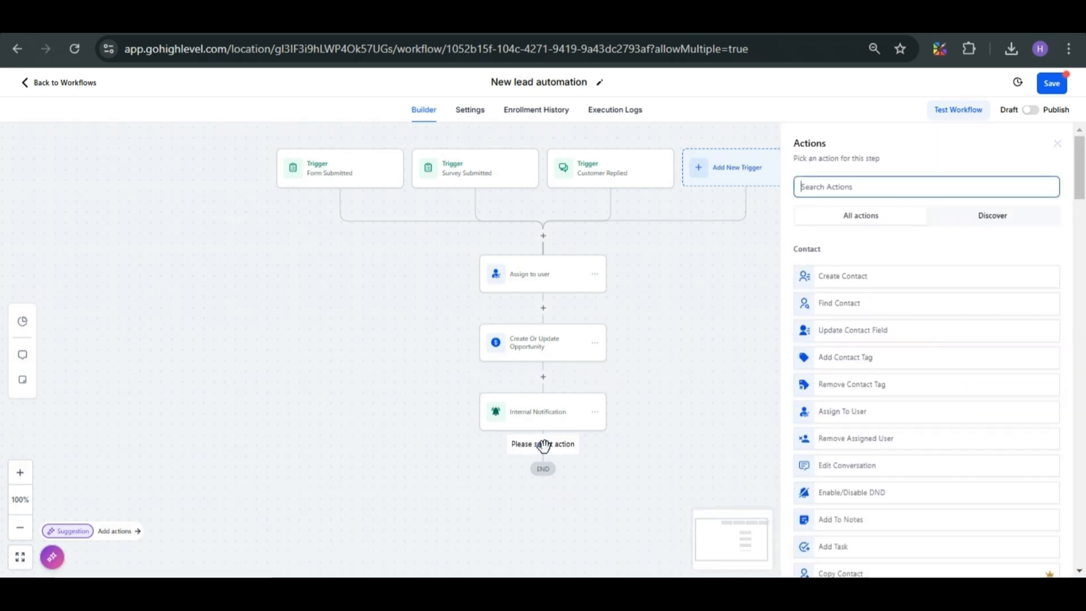
text(add)
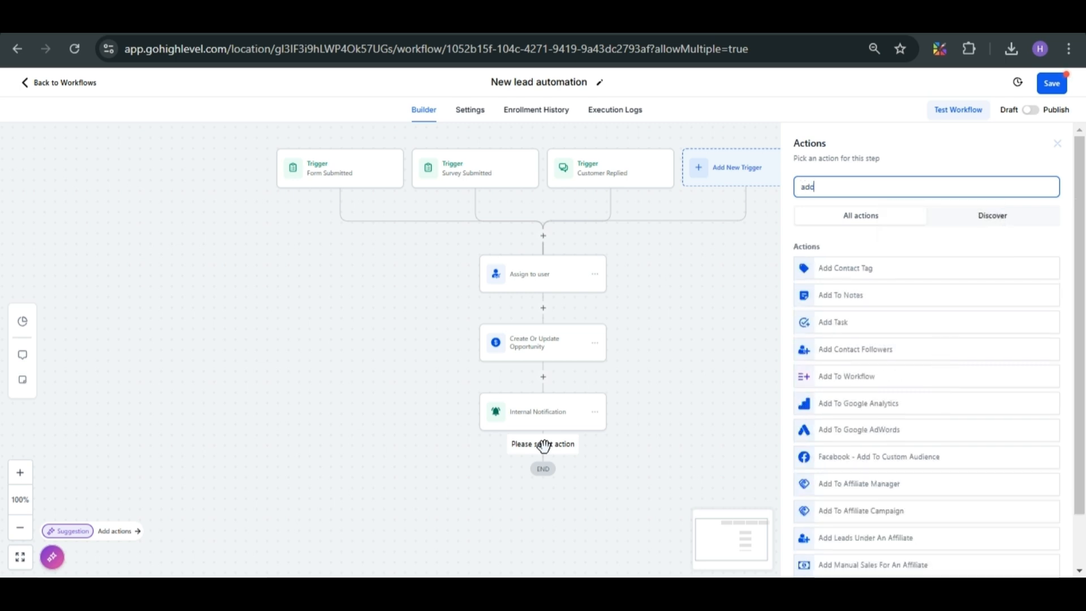
click(823, 323)
Step: Set the task's title to "Follow-up the new lead" followed by the contact's Full Name custom value, {{contact.name}}
click(826, 254)
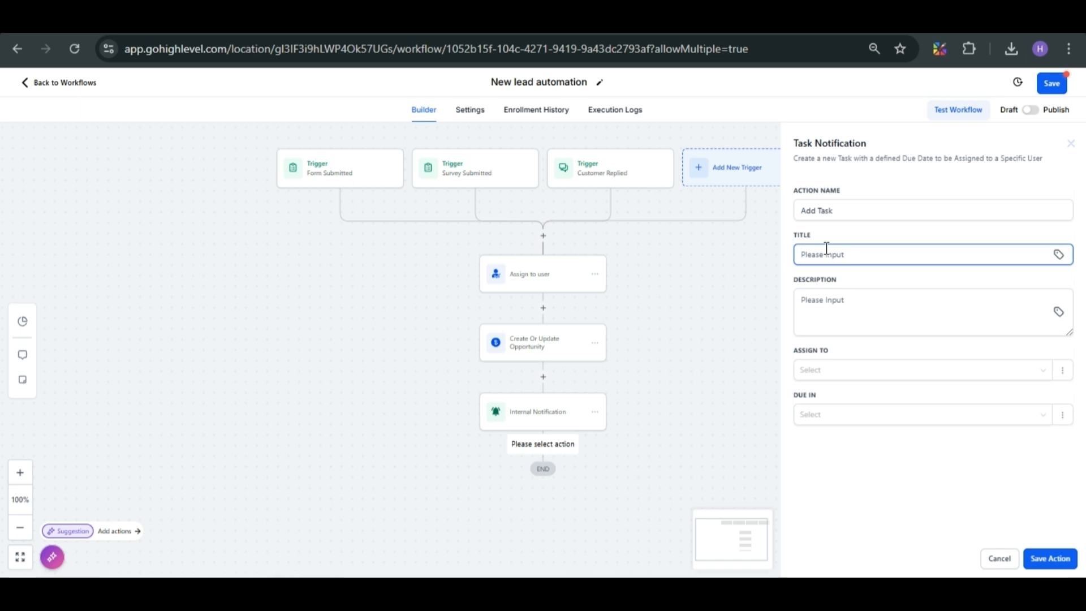
text(Follow)
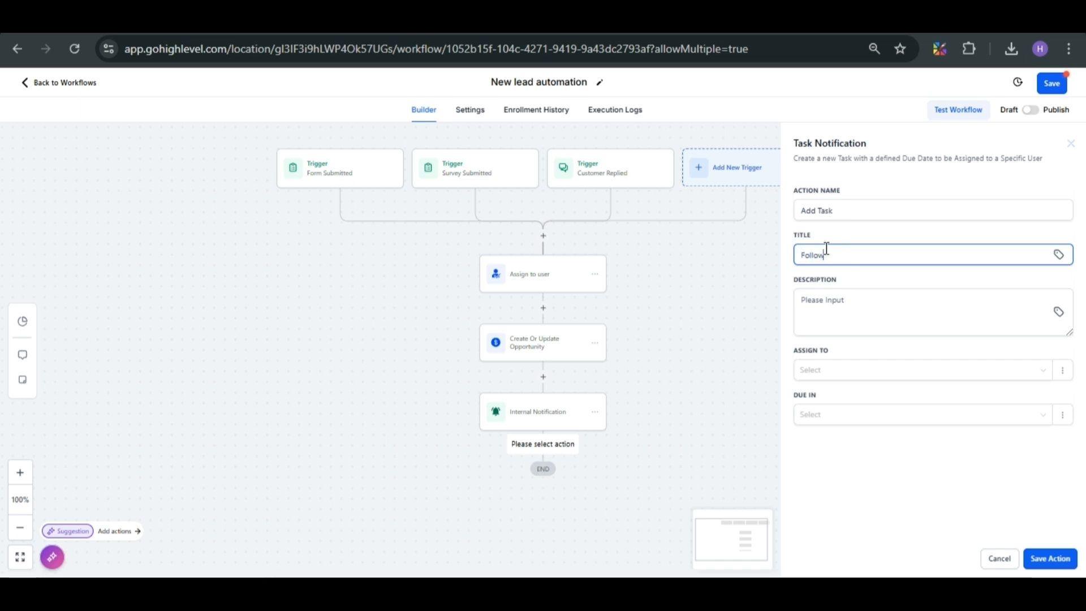
text(-up the new lead)
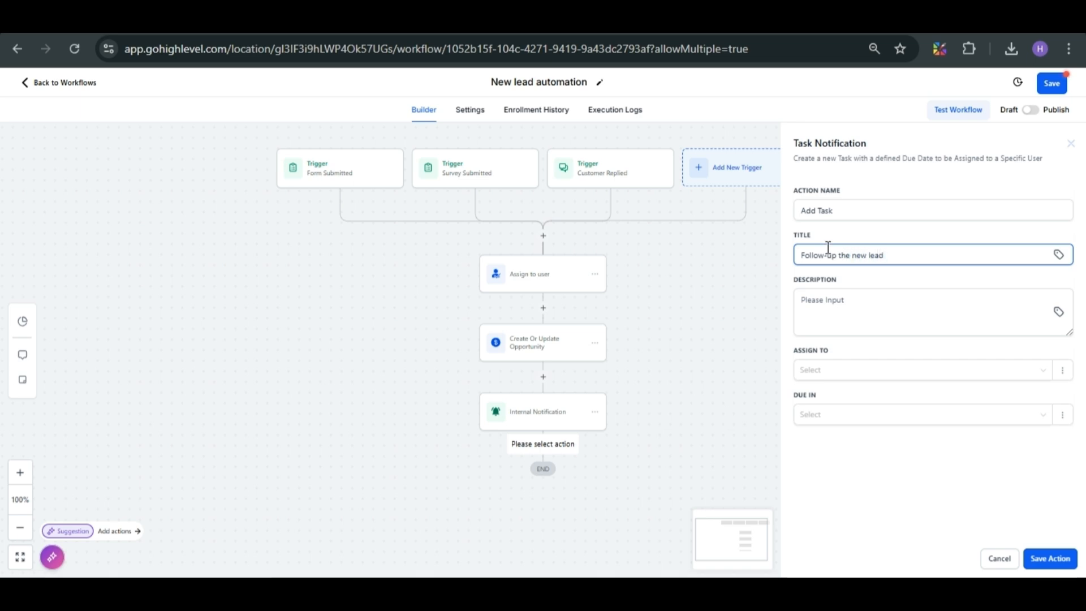
click(1058, 255)
click(1020, 314)
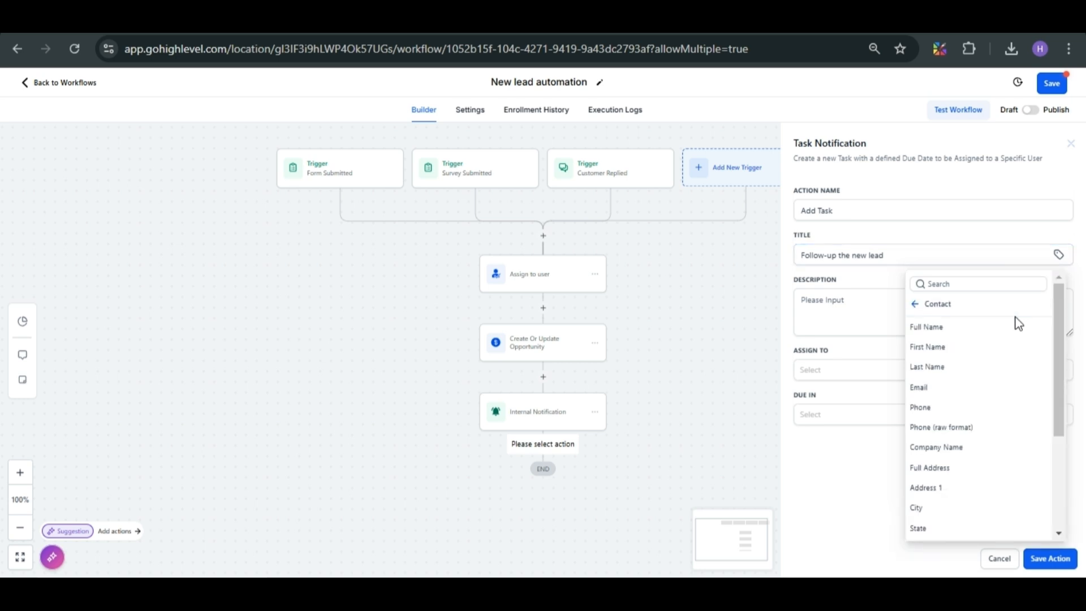
click(976, 327)
click(977, 329)
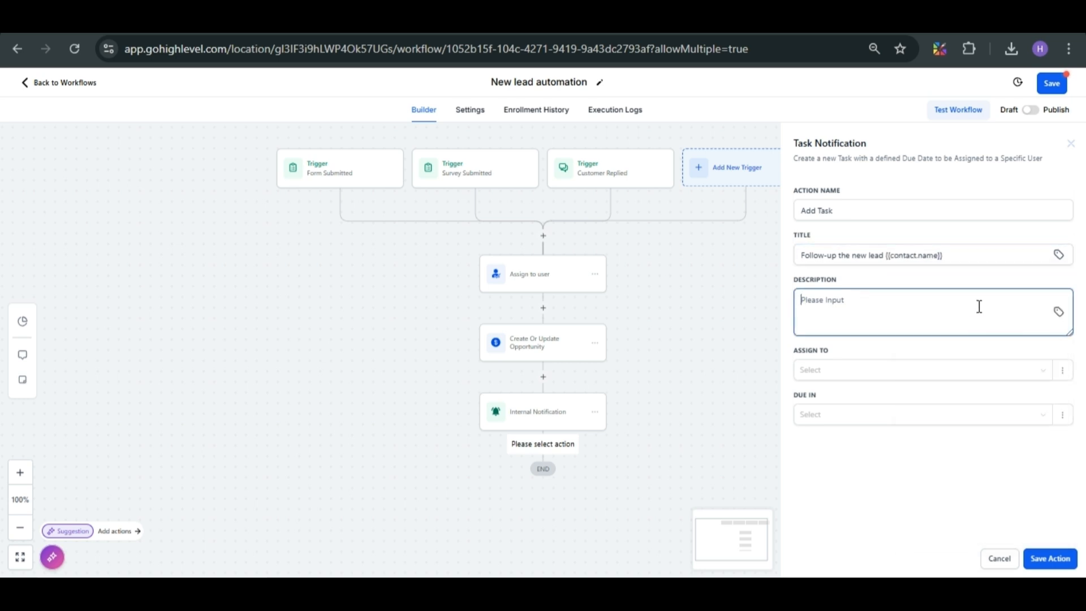
Step: Start the task's description with "Hi, please check conversation status for" followed by the contact's Full Name custom value
text(Hi, please check conversation )
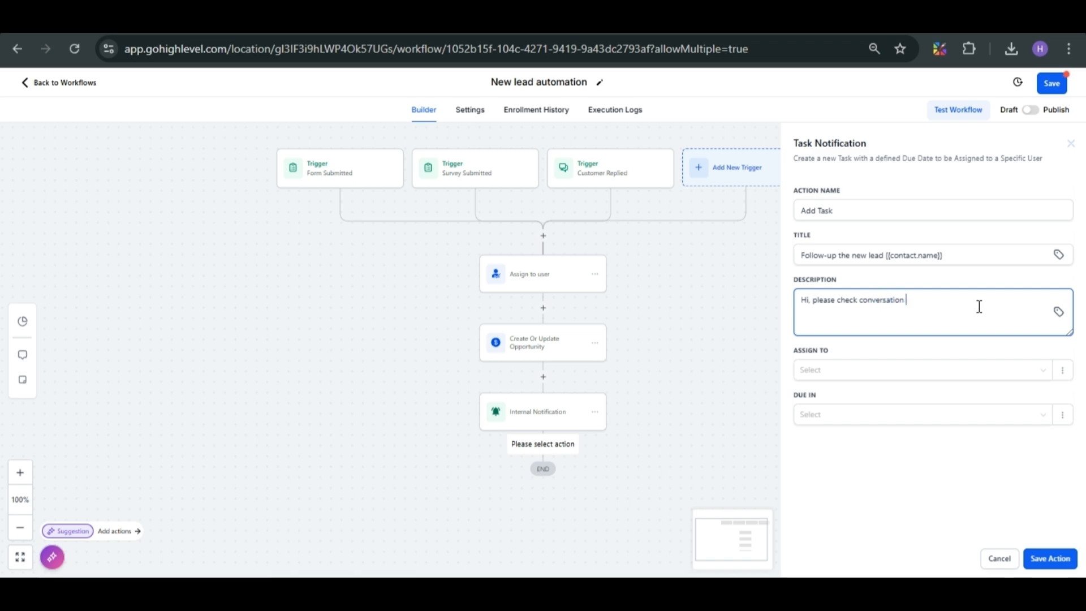
text(status for)
click(1057, 312)
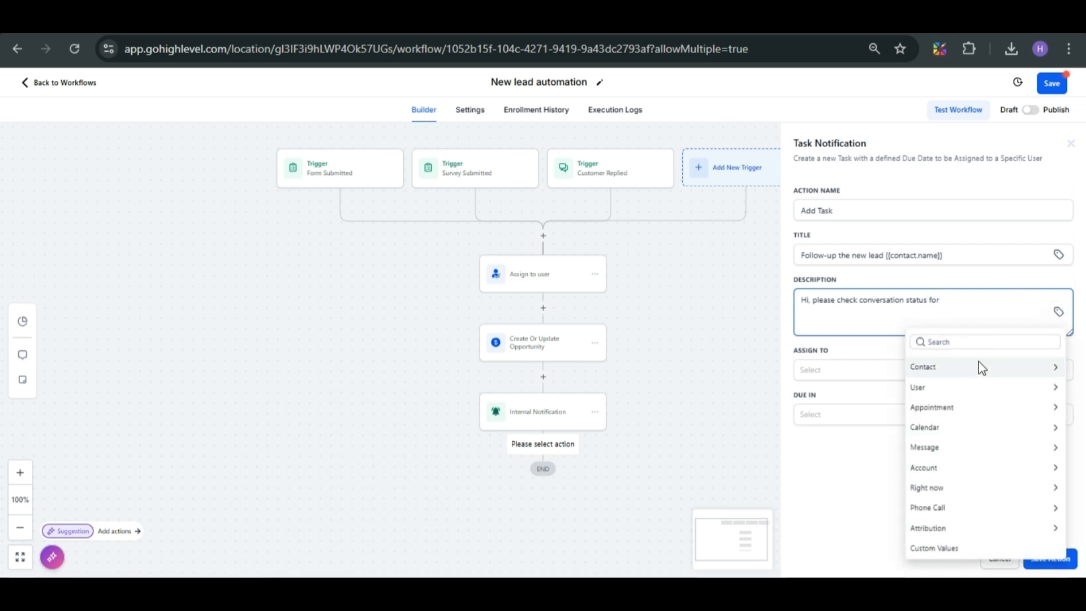
click(981, 367)
click(940, 391)
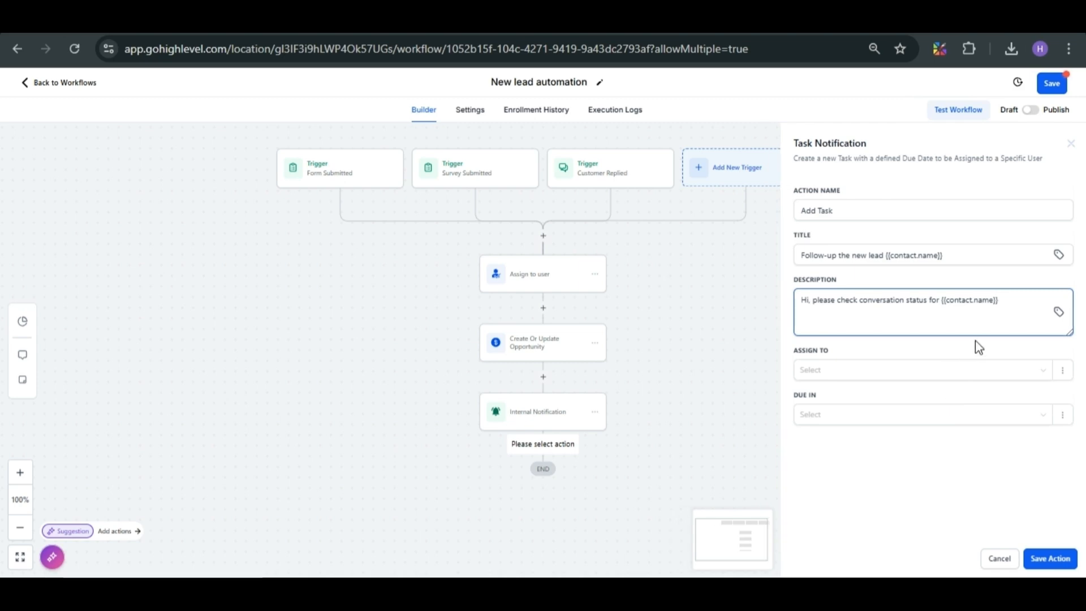
Step: Add the contact's Email and Phone custom values to the task description, each on its own line
key(Return)
click(1058, 312)
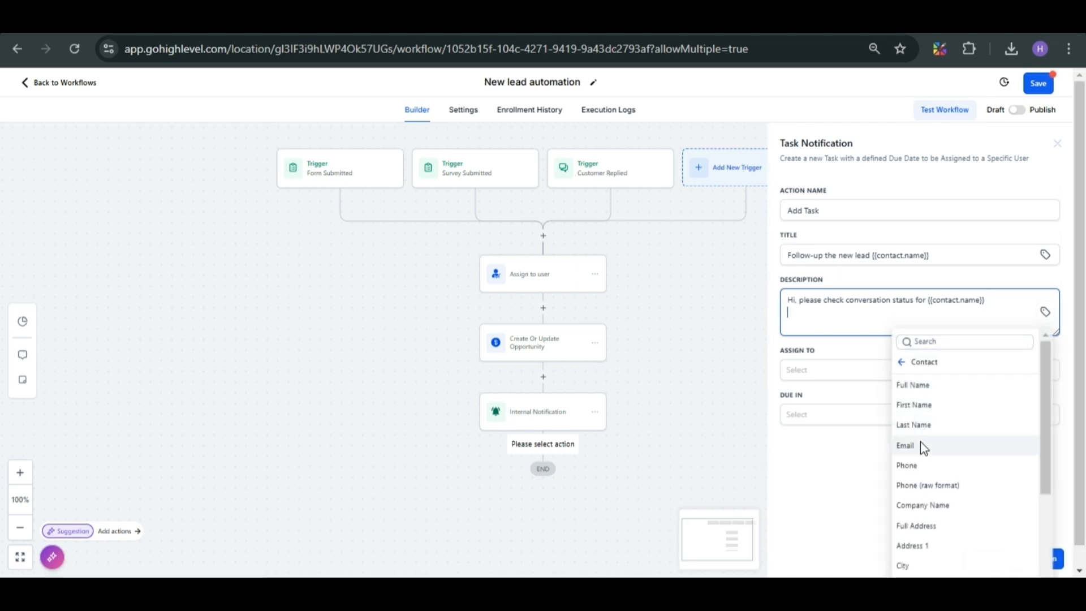
click(920, 445)
click(1055, 311)
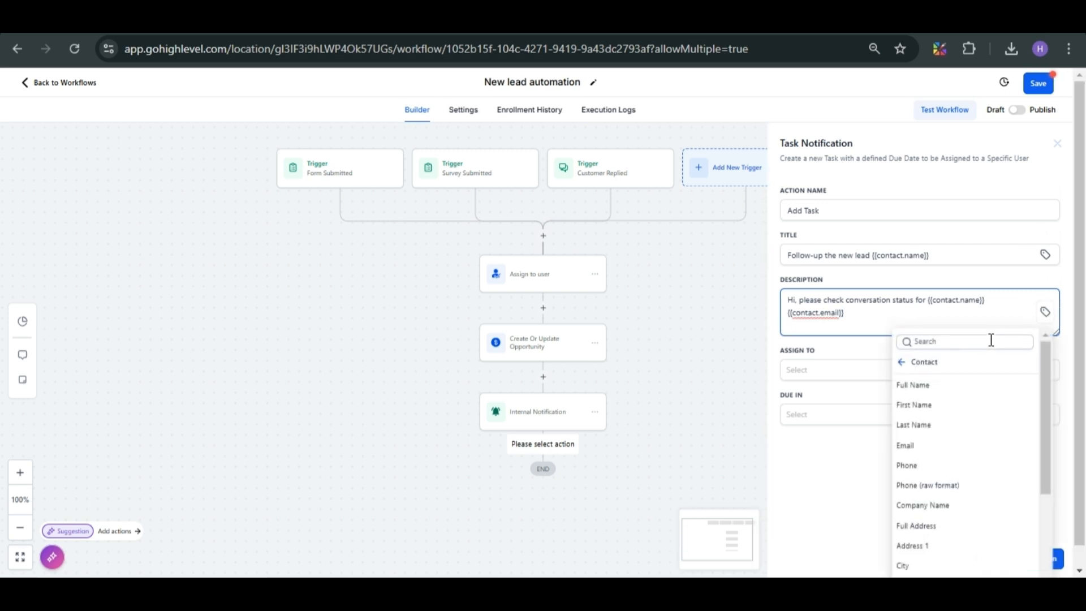
click(912, 465)
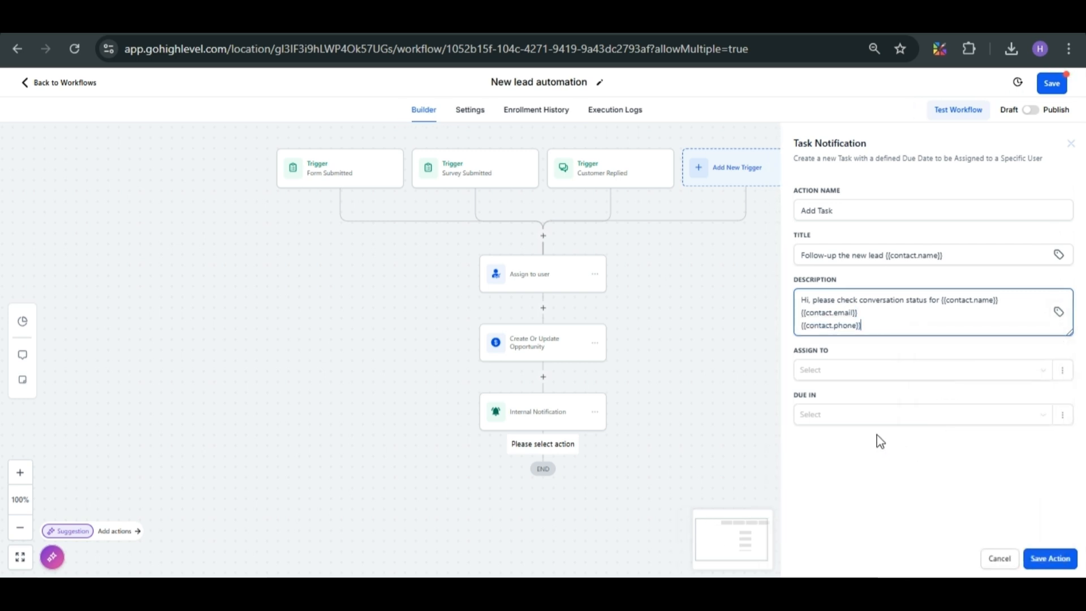
Step: Assign the task to Contact's Assigned User with a due time of 2 Days, and save the action
click(894, 373)
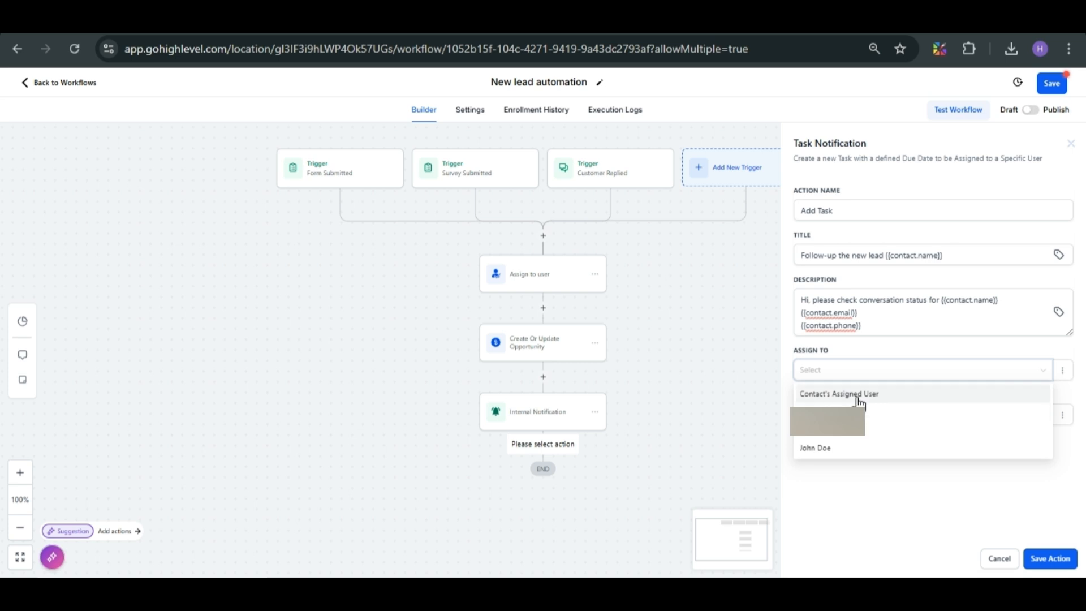
click(859, 396)
click(855, 416)
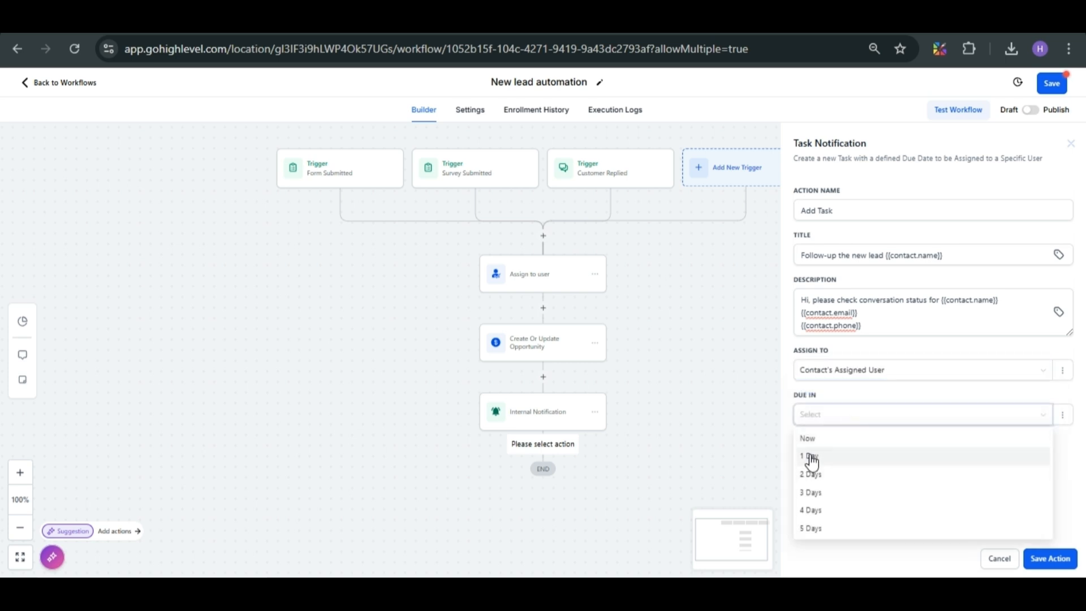
click(810, 474)
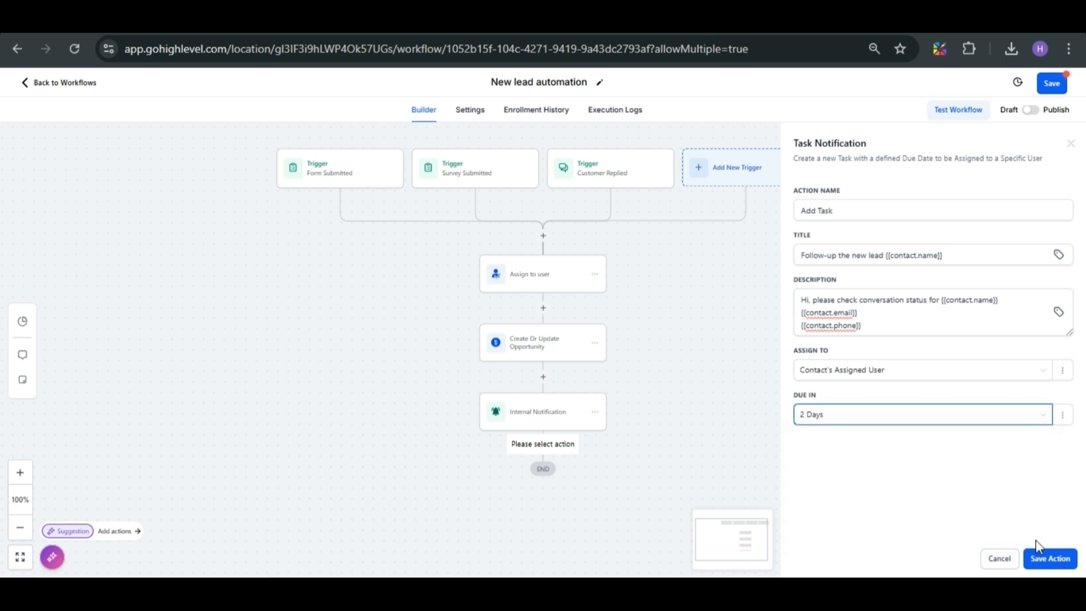
click(1046, 562)
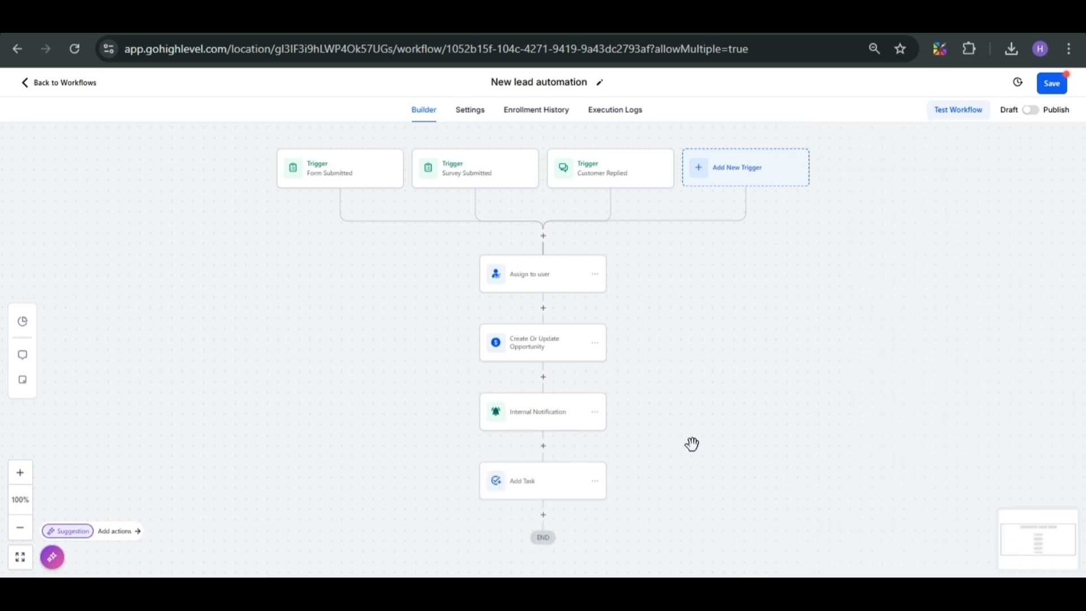
Step: Insert a Wait action after the Add Task action
scroll(691, 443, down, 3)
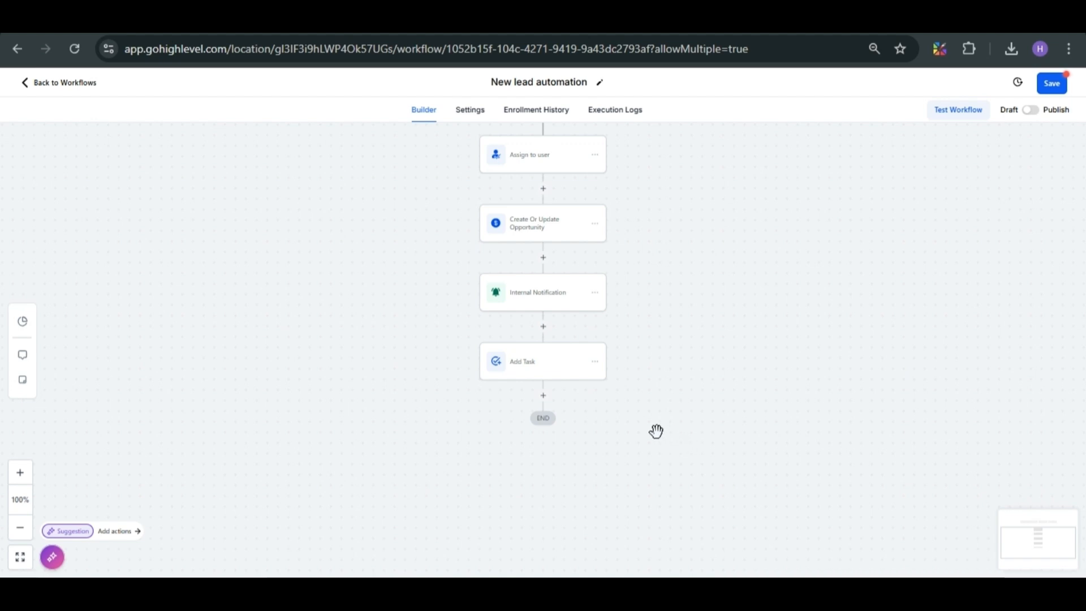
click(545, 398)
text(wait)
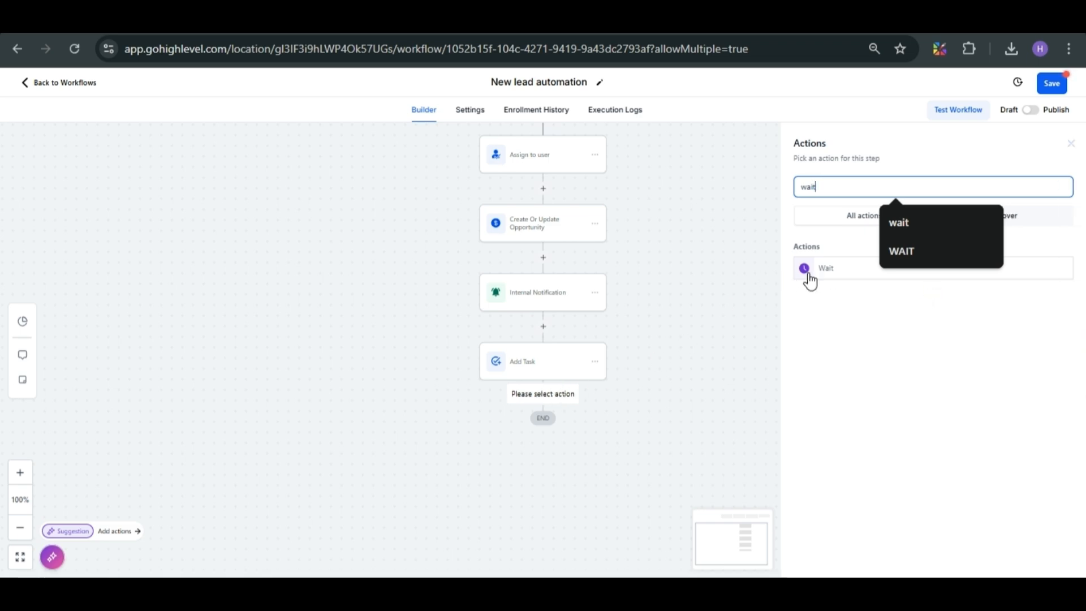
click(806, 272)
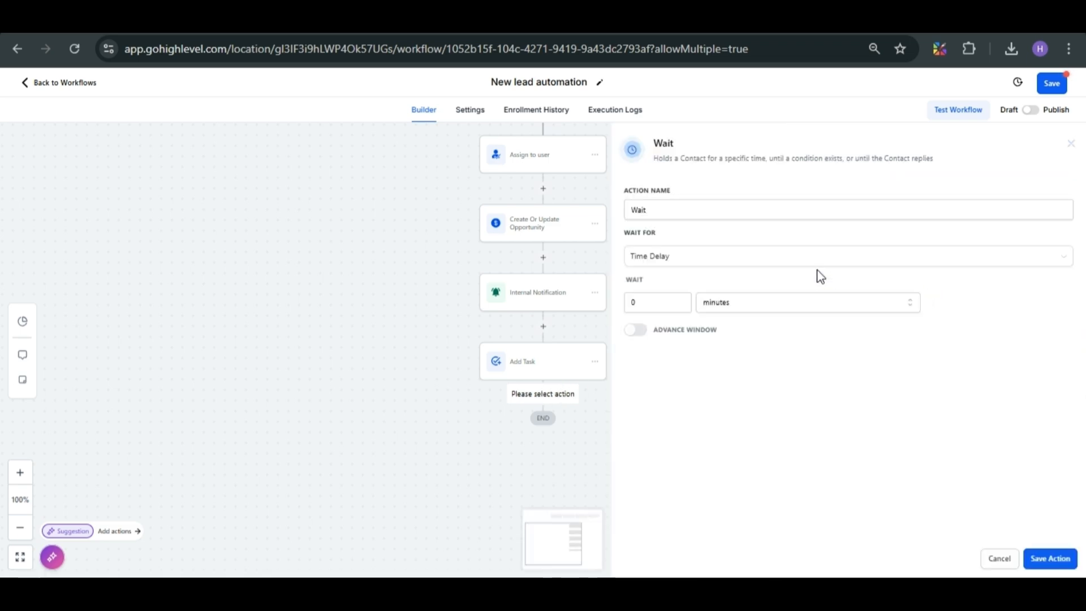
Step: Name the action "Wait for few seconds", set its time delay to 0.5 minutes and save it
click(750, 207)
text(for f)
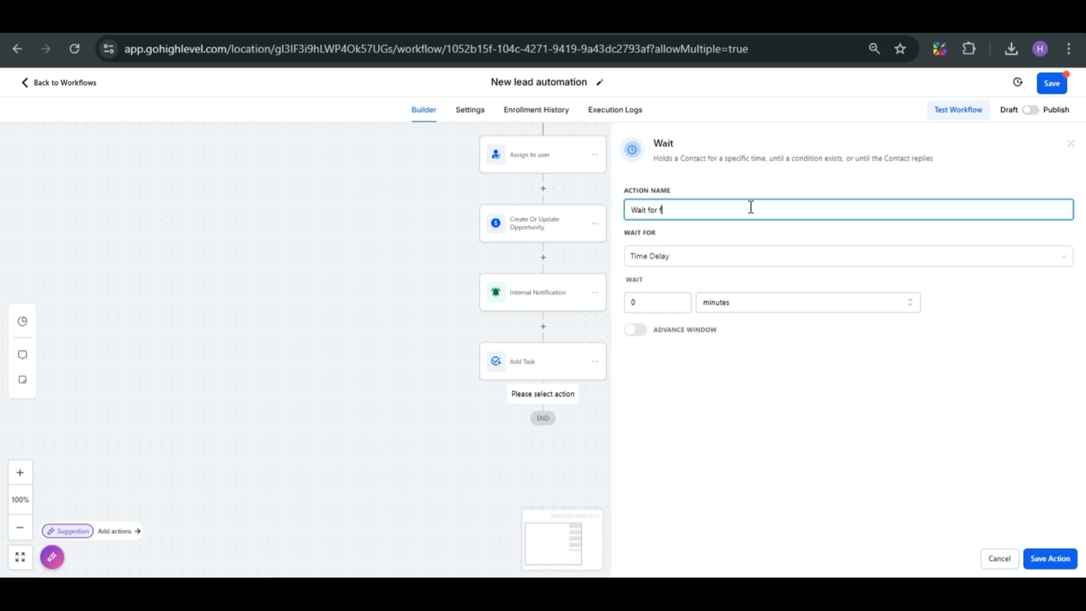
text(ew seconds)
click(662, 304)
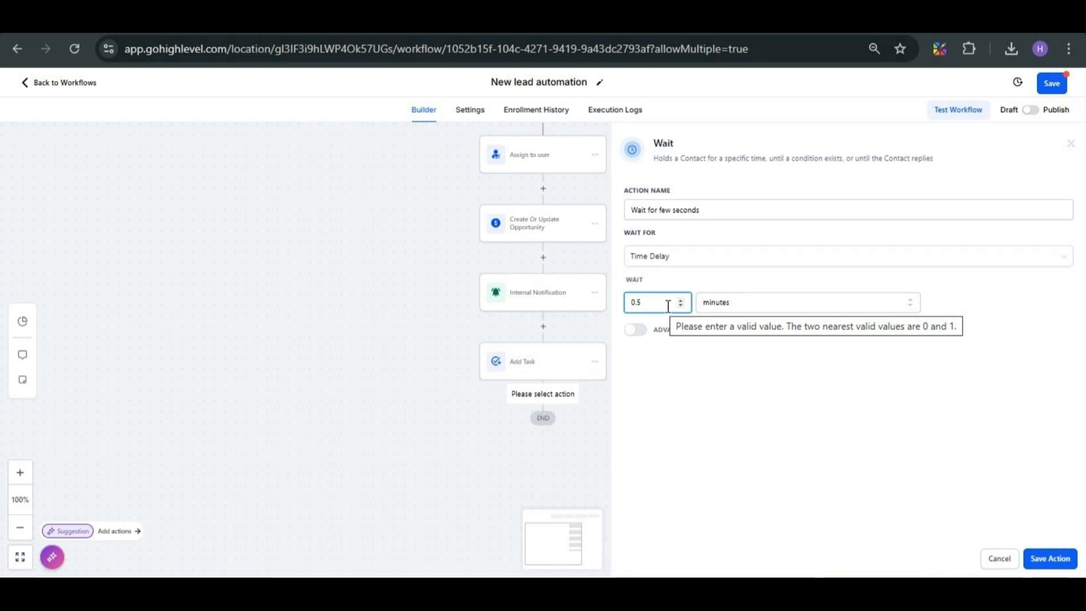
click(1051, 559)
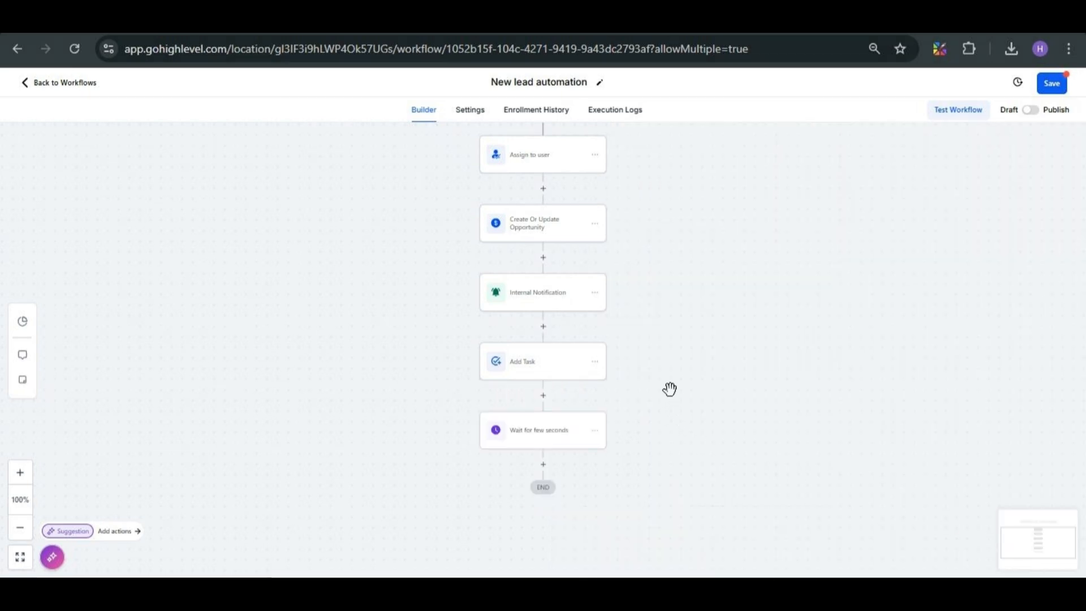
Step: Insert a Send Email action after the "Wait for few seconds" action
scroll(670, 389, down, 1)
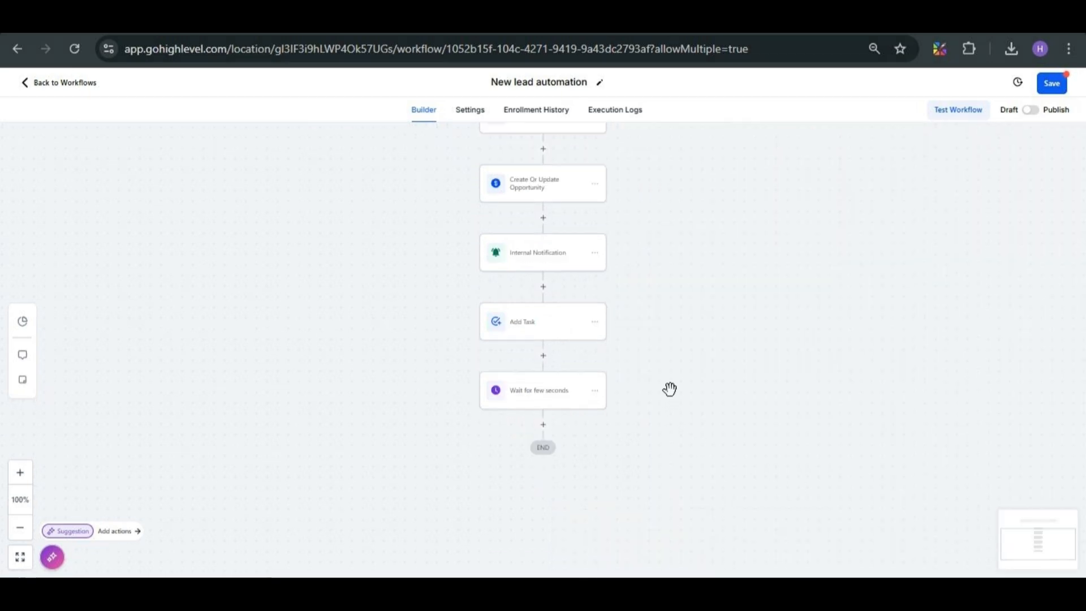
scroll(670, 389, down, 1)
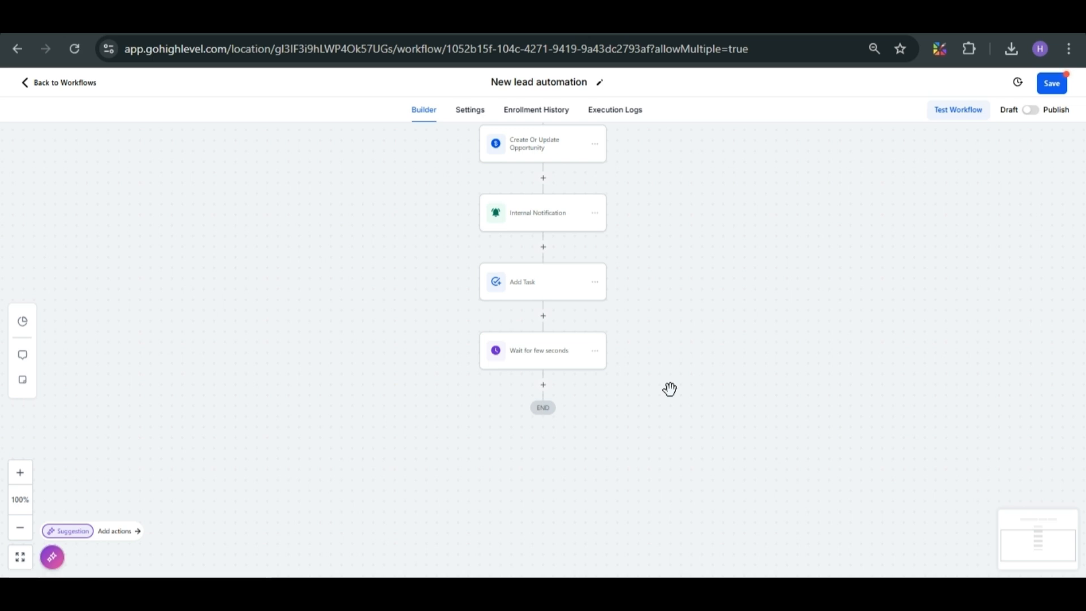
scroll(670, 389, down, 1)
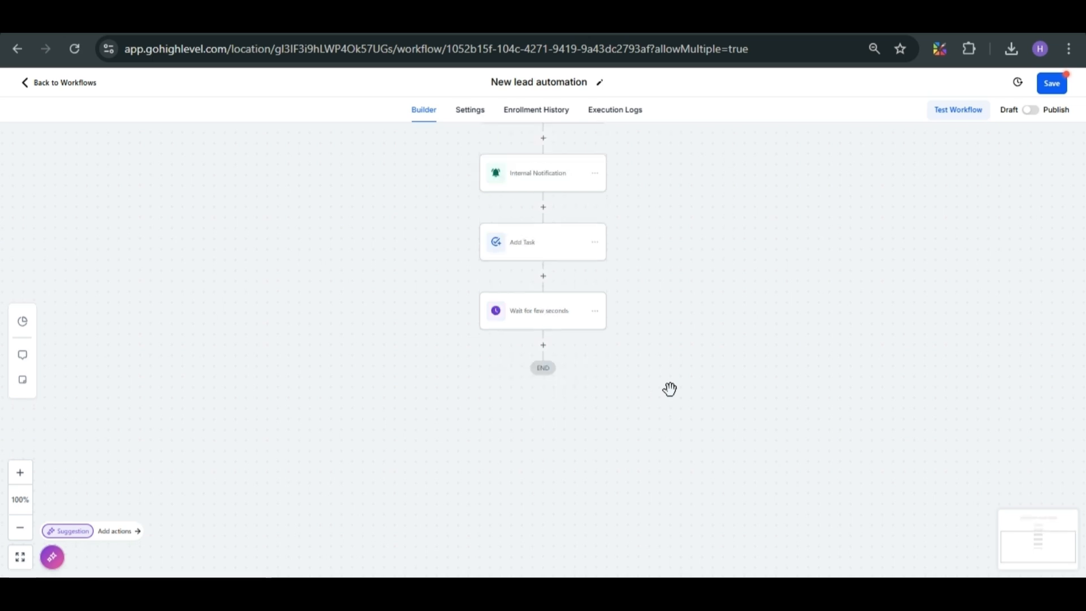
click(543, 345)
text(em)
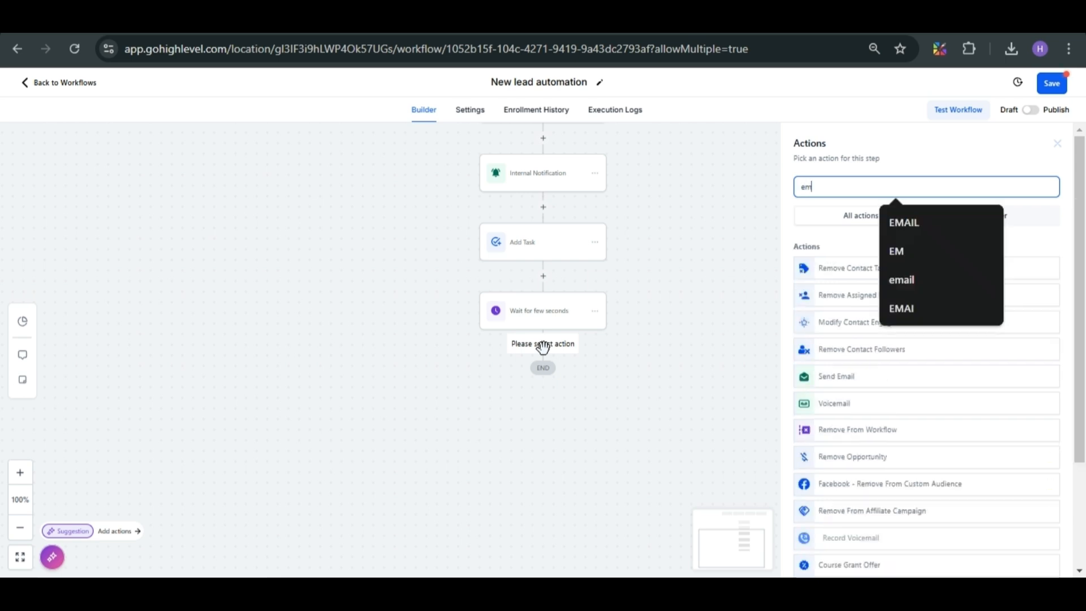
text(ail)
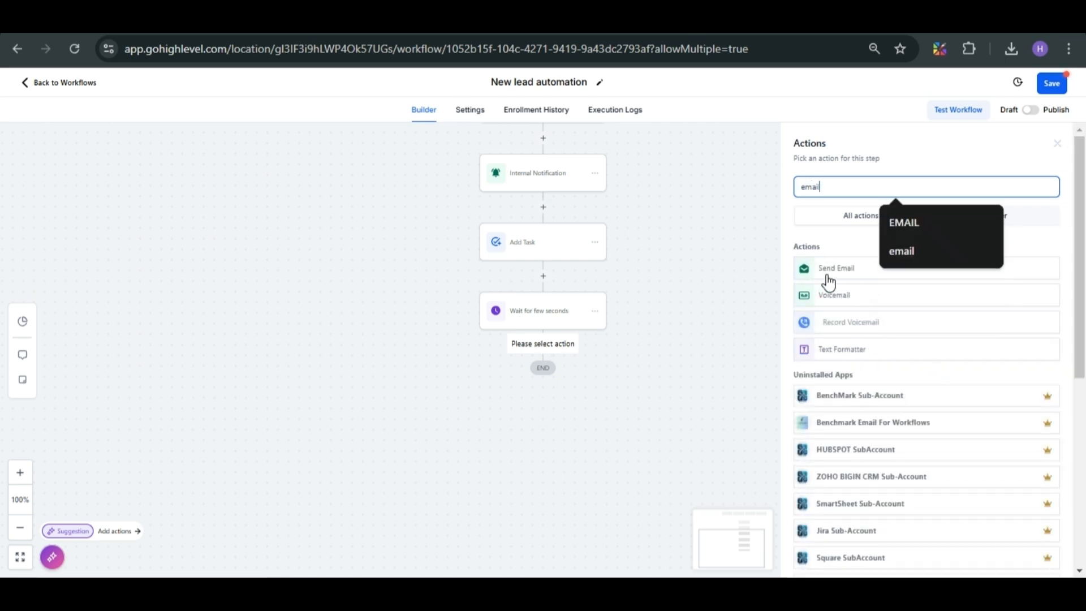
click(828, 280)
Step: Fill in the email's sender name and sender e-mail address from the suggested entries
click(828, 274)
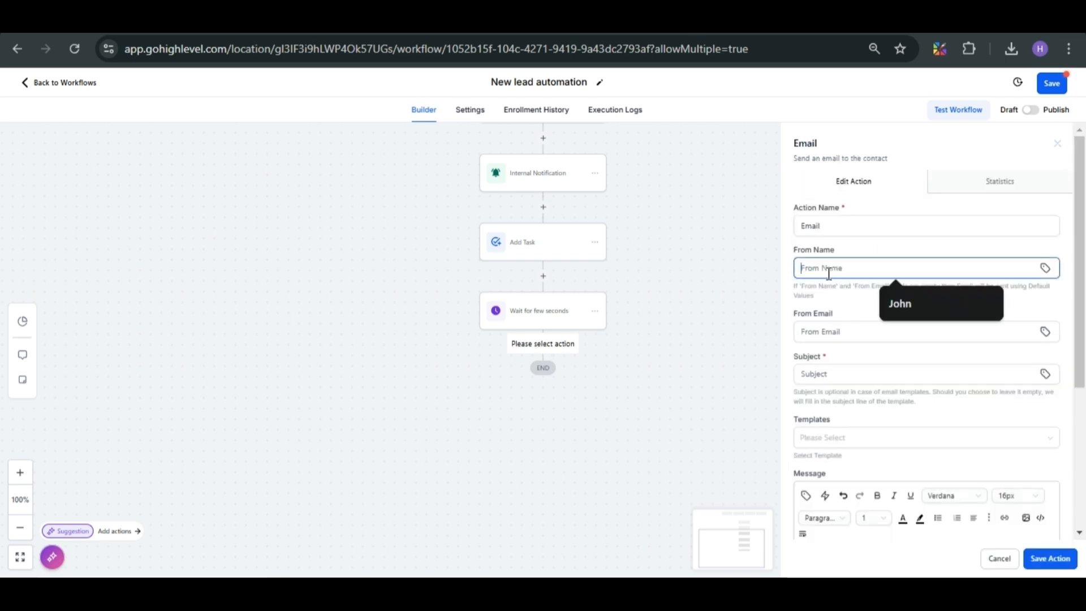
click(899, 304)
click(867, 333)
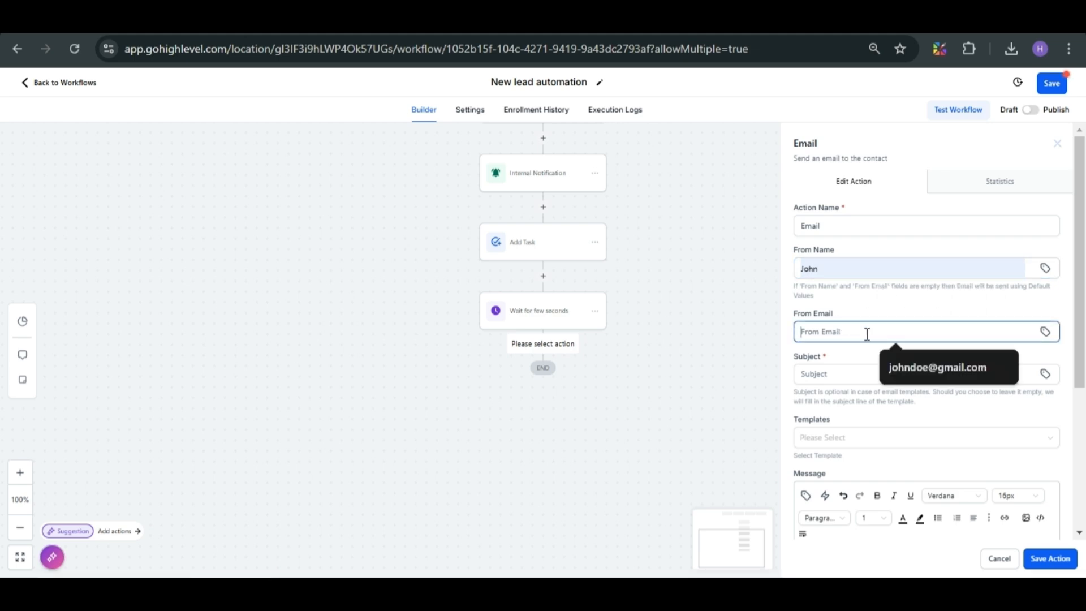
click(936, 364)
Step: Set the email's subject to "Thanks for reaching out"
scroll(859, 309, down, 3)
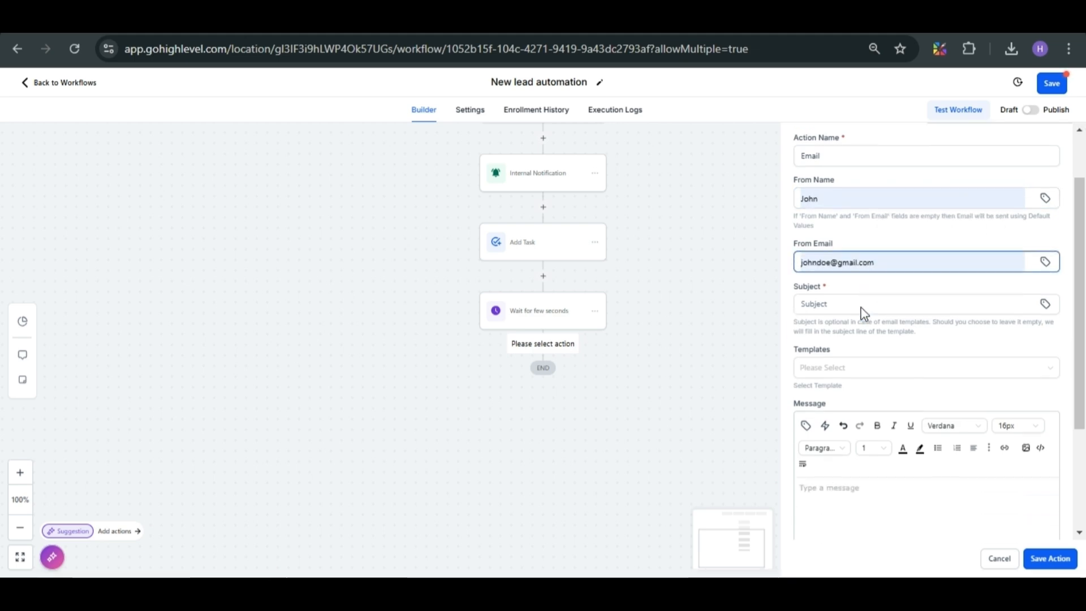
click(825, 215)
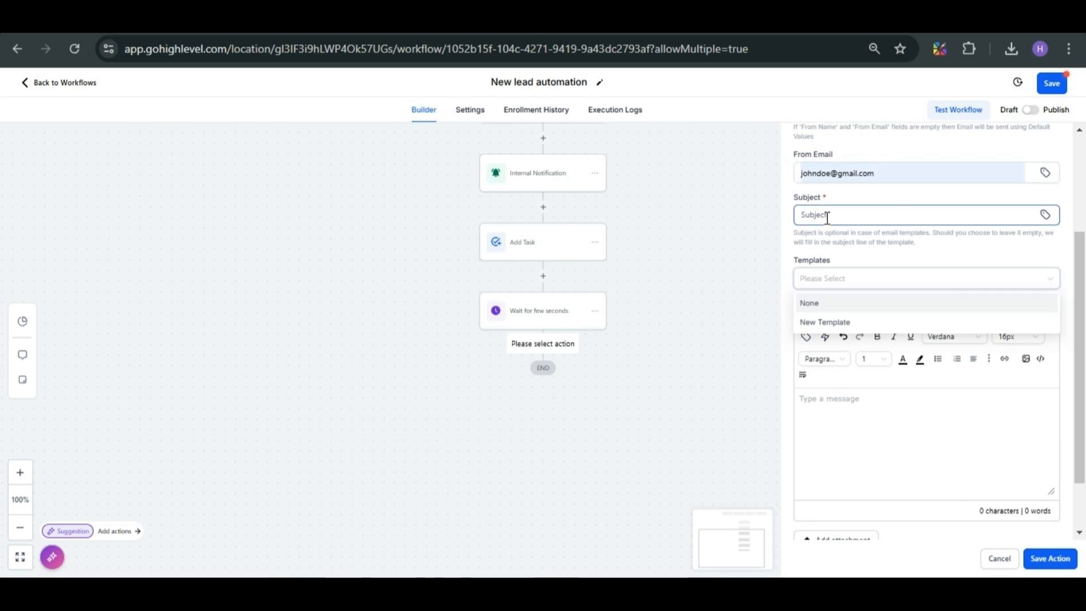
text(Thank)
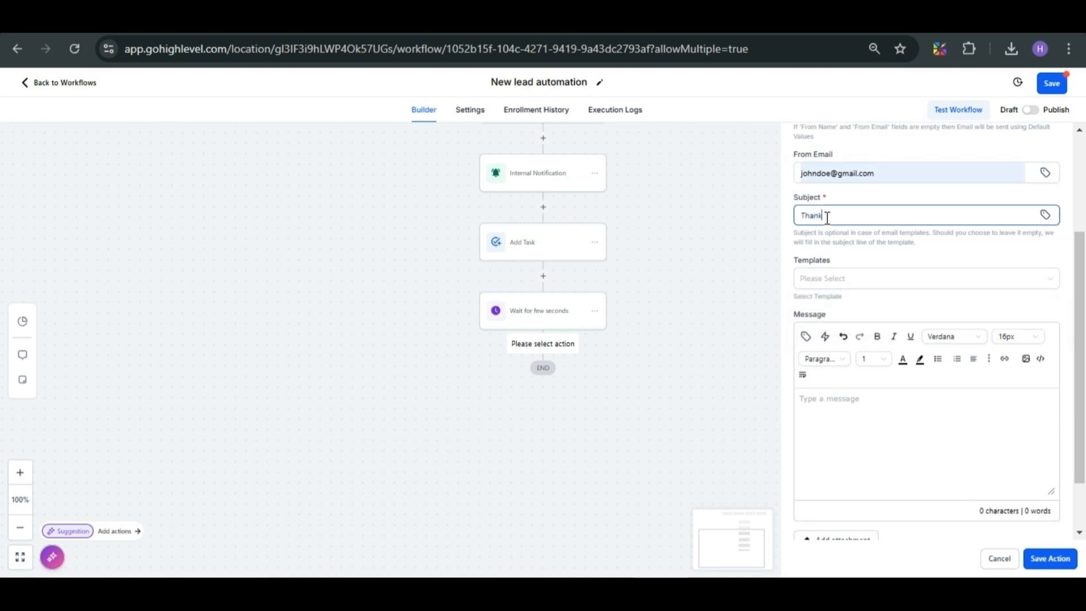
text(s for reaching out)
Step: Write the message "Thanks for reaching out. we'll contact you shortly. If you want to know any other information, please reply." and save the email action
drag(826, 218, 796, 220)
key(ctrl+c)
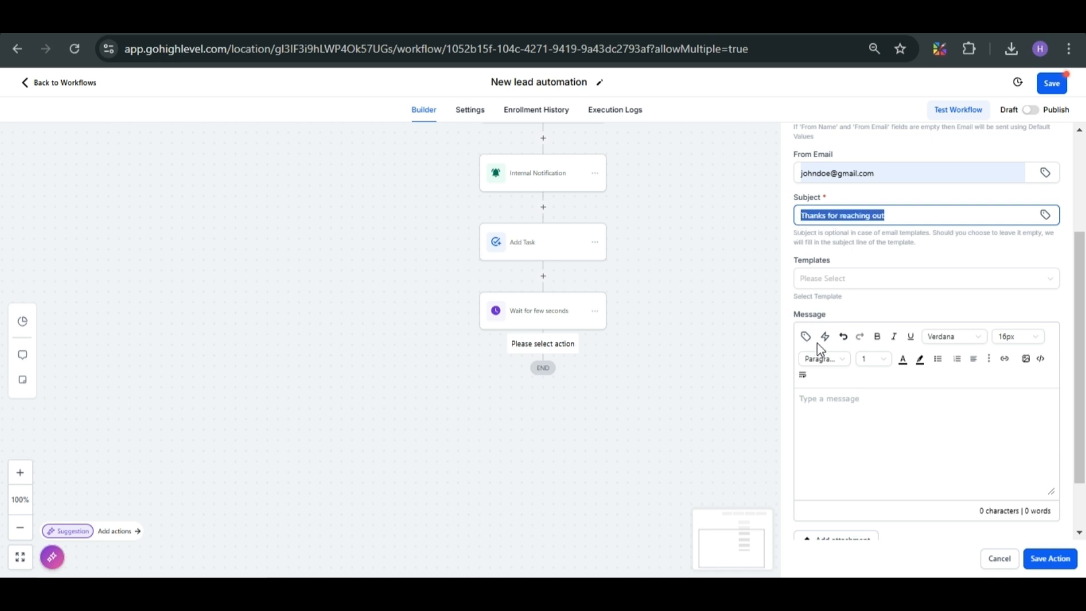
click(821, 400)
key(ctrl+v)
text(. w)
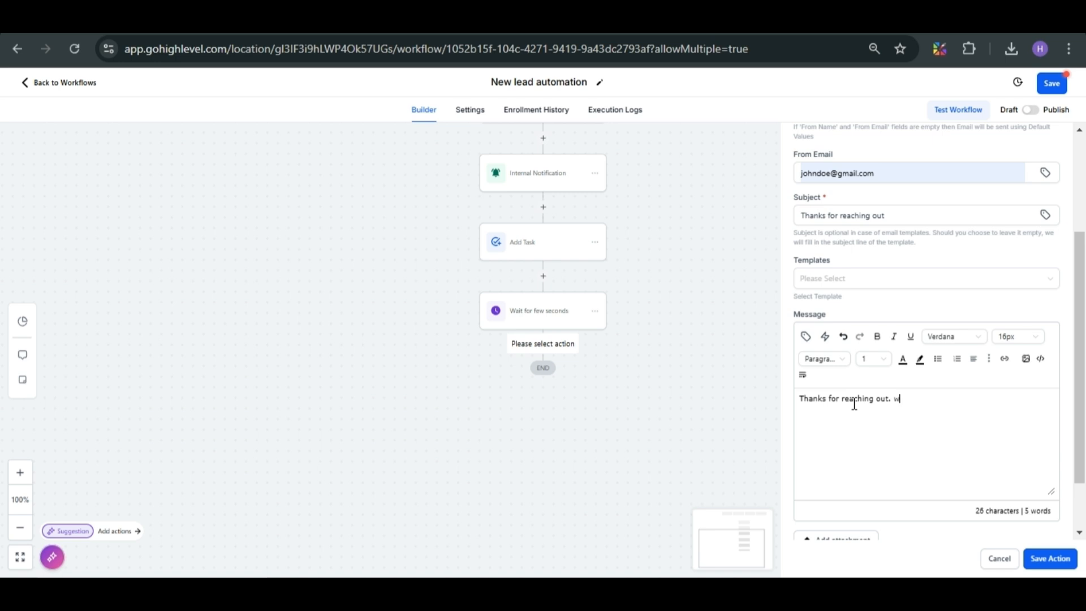
text(e'll contact you shortly. If you want)
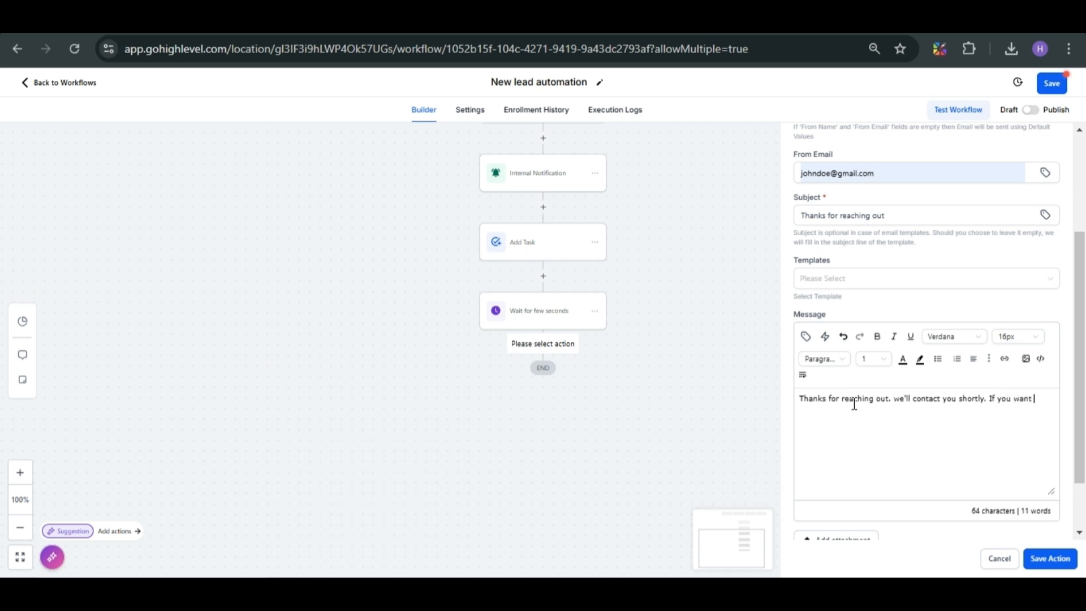
text( to know any dther information, please )
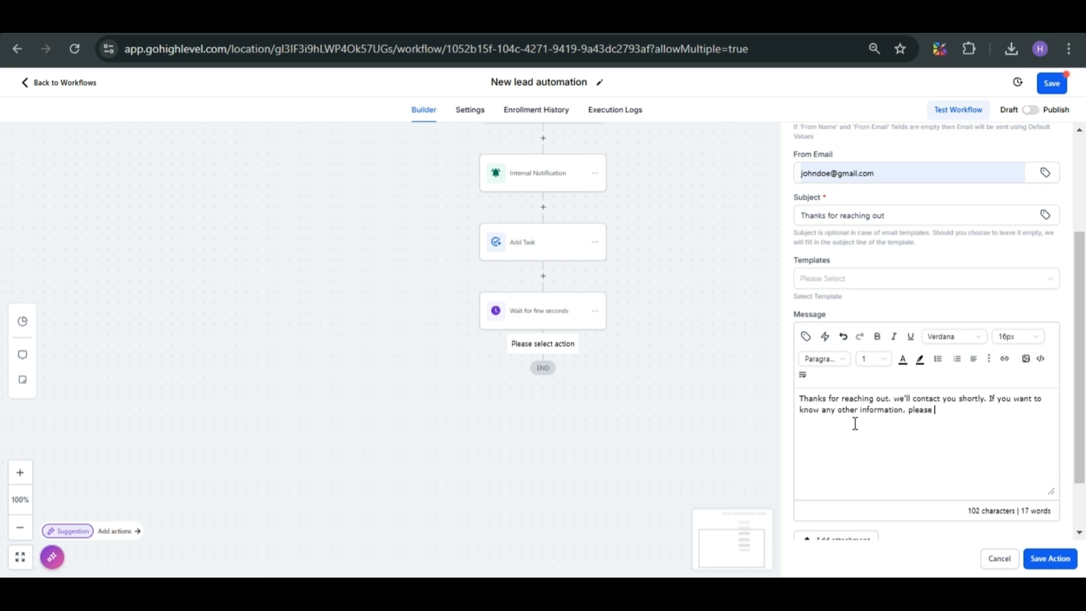
text(reply.)
click(1049, 559)
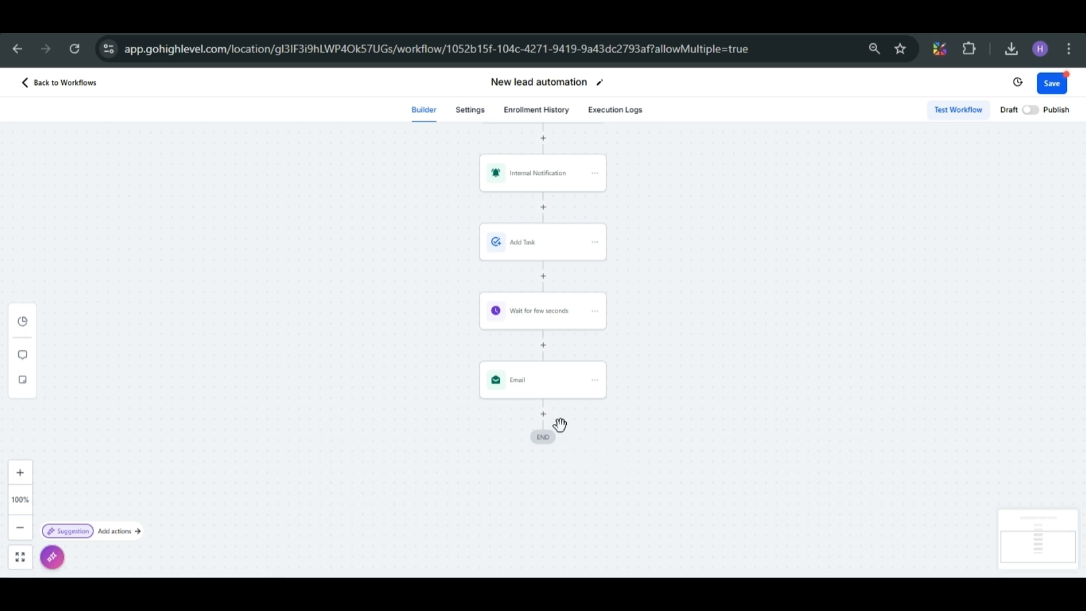
Step: Reopen the Email action, copy its whole message text and save the action again
click(562, 385)
scroll(887, 443, down, 3)
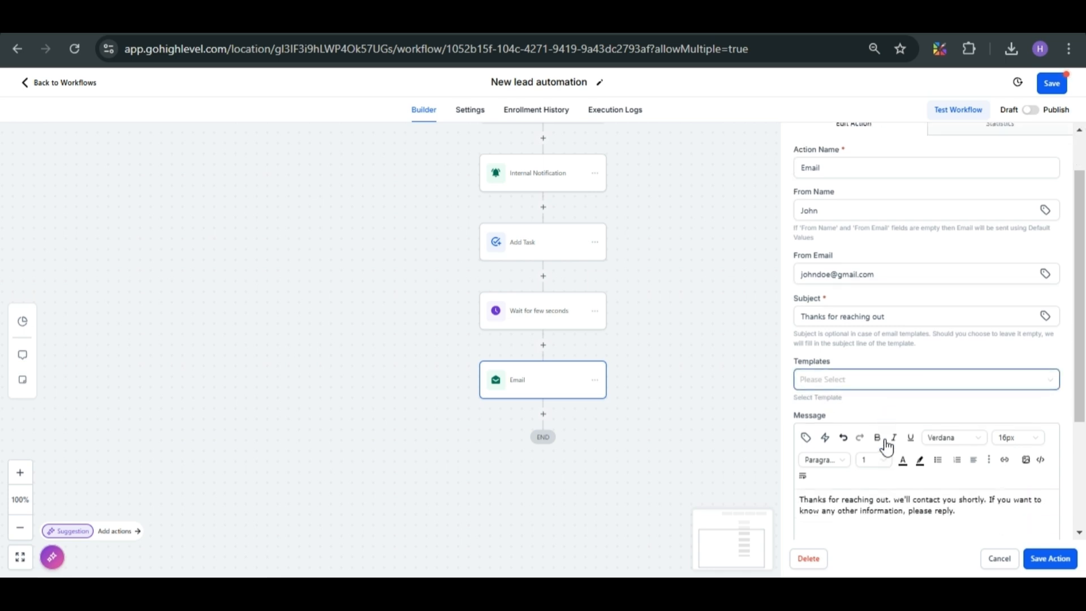
drag(956, 409, 799, 388)
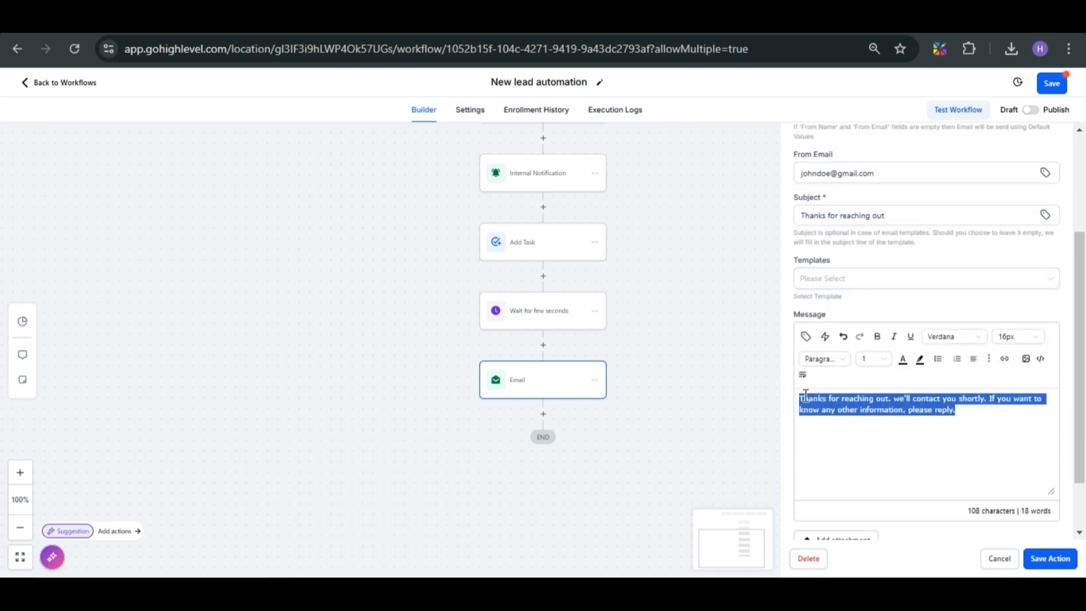
click(1050, 558)
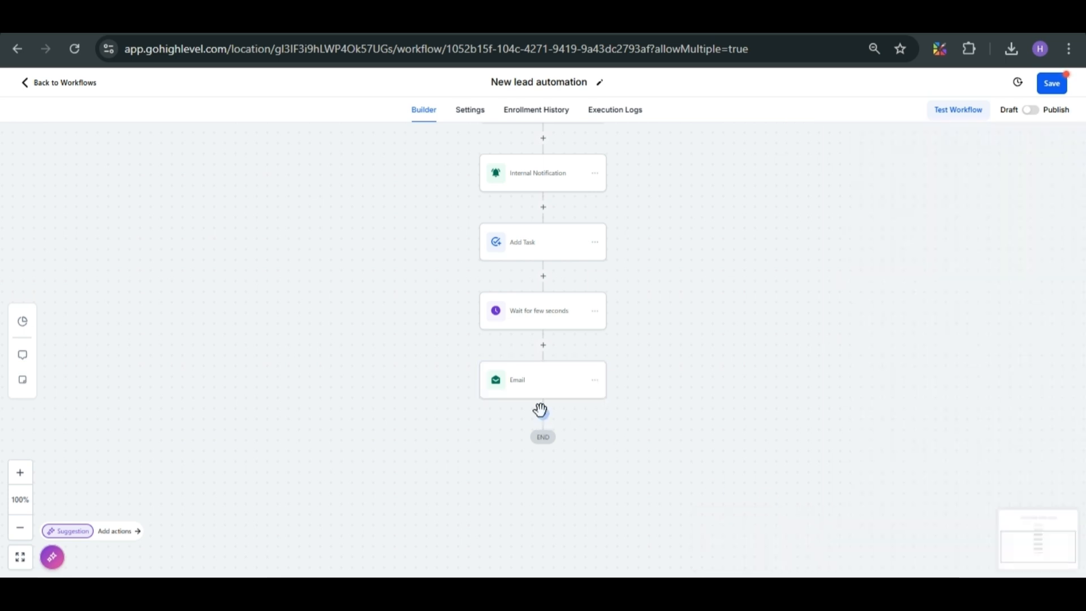
Step: Add and save a Send SMS action after Email saying "Thanks for reaching out, we'll contact you shortly. If you want to know any other information, please reply."
click(541, 410)
text(sms)
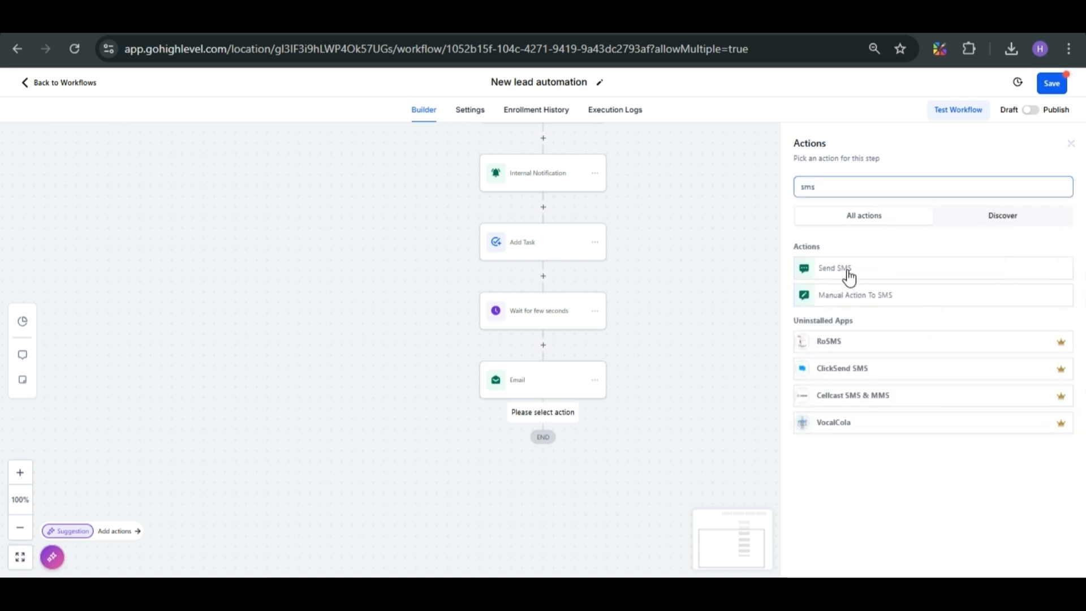
click(847, 270)
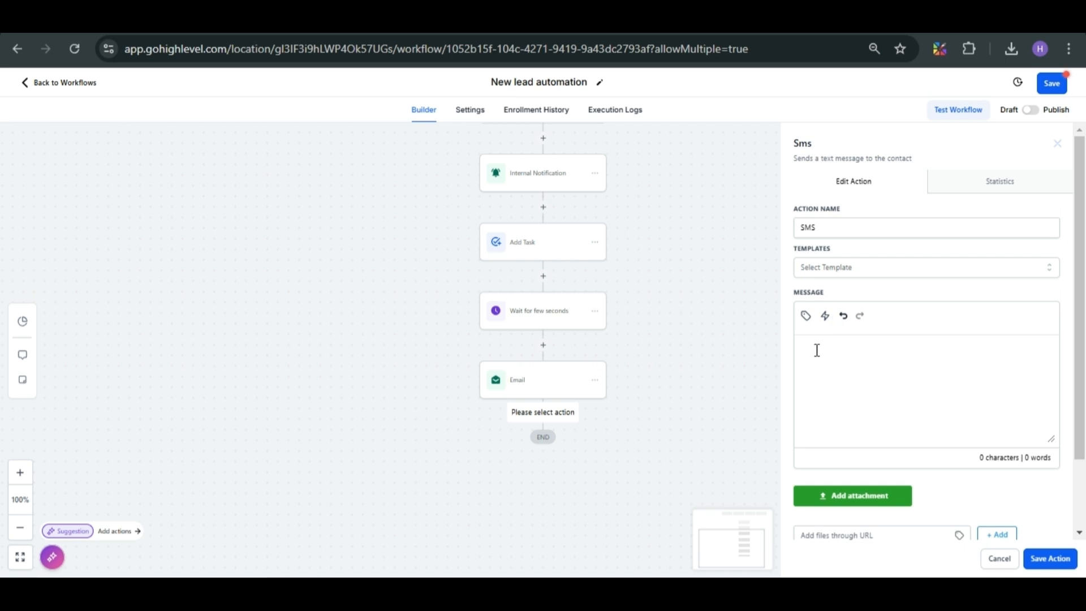
click(816, 350)
text(Thanks for reaching out, we'll contact you shortly. If you want to know any other information, please reply.)
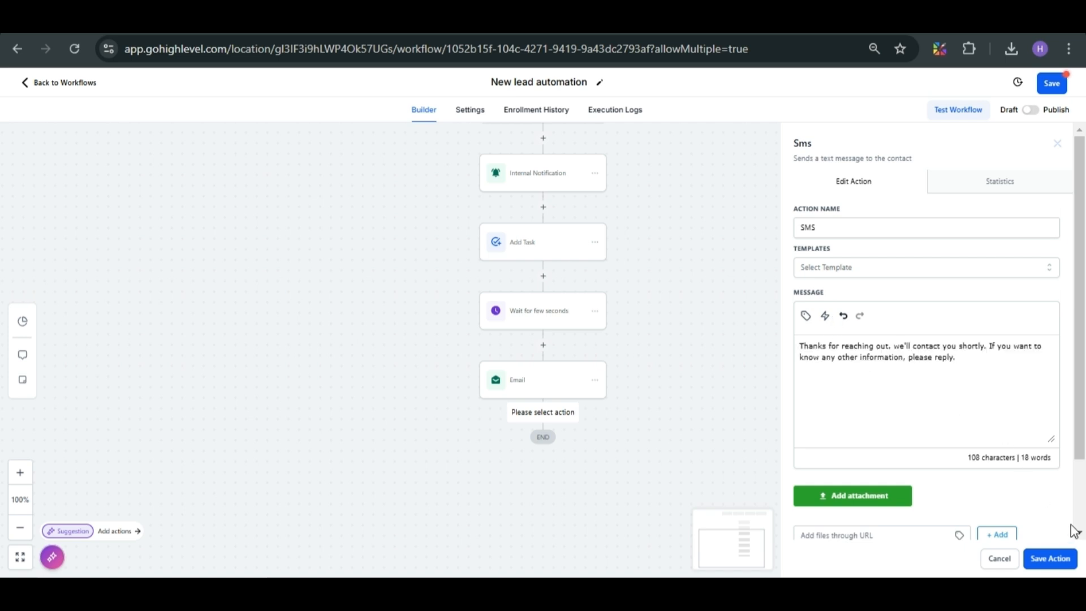
click(1049, 559)
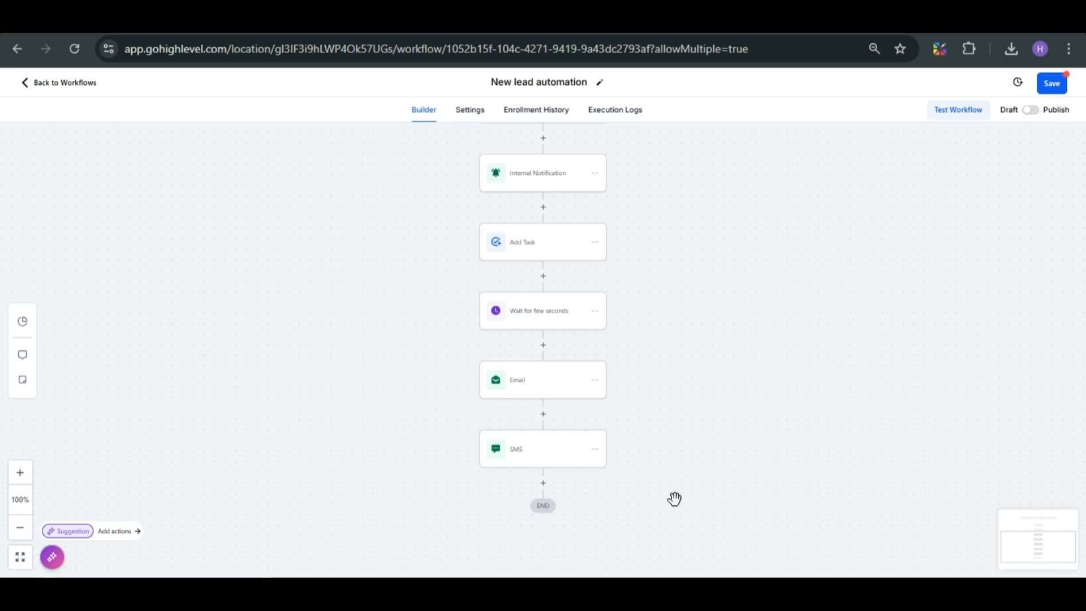
Step: Add a Wait action after the SMS action and set it to wait for Contact Reply
scroll(639, 491, down, 2)
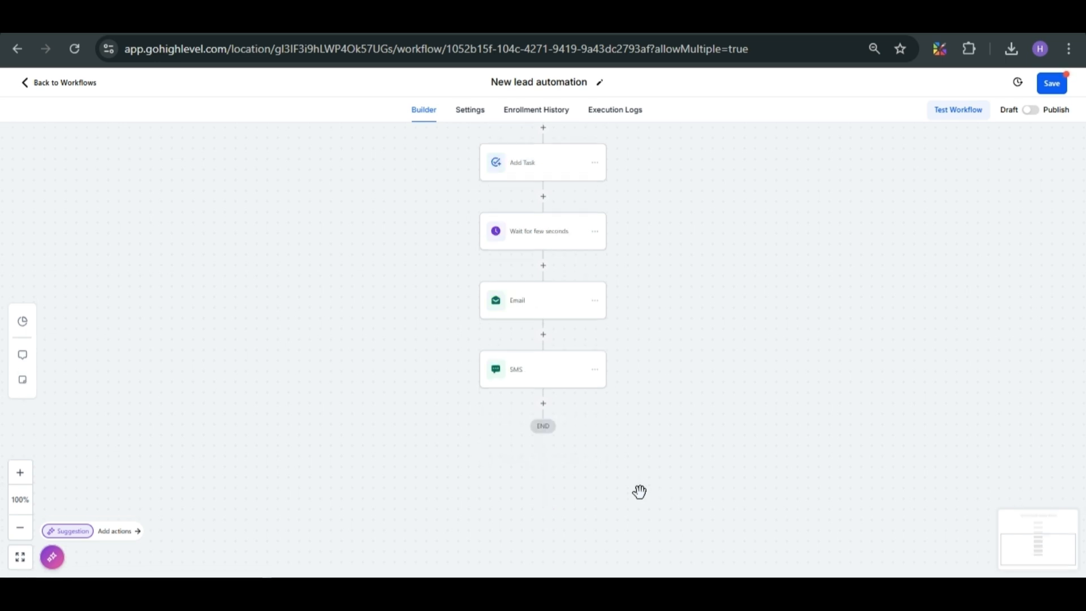
scroll(638, 491, down, 1)
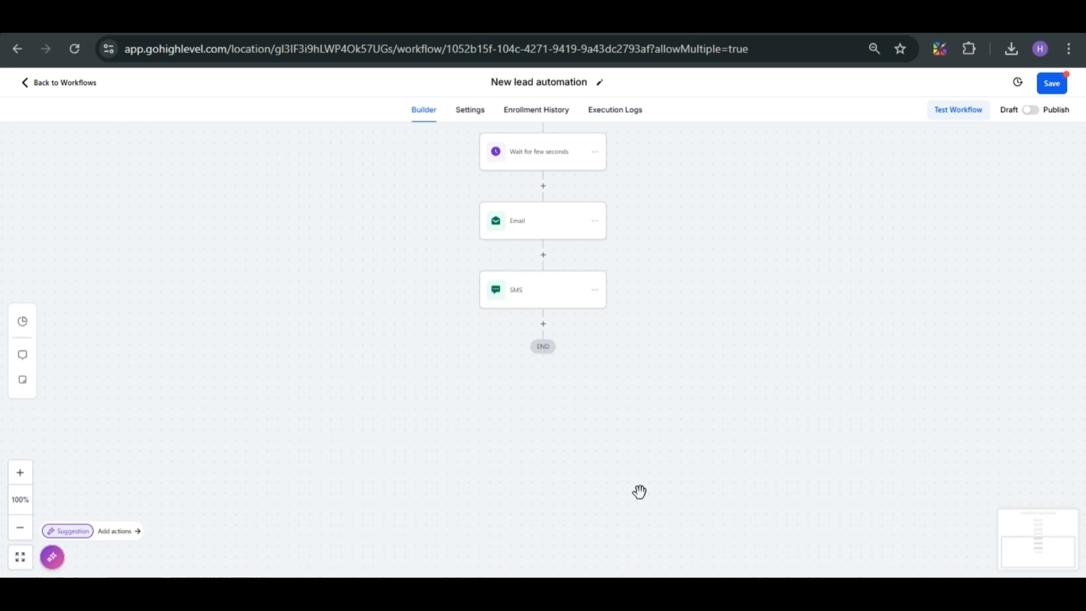
click(544, 324)
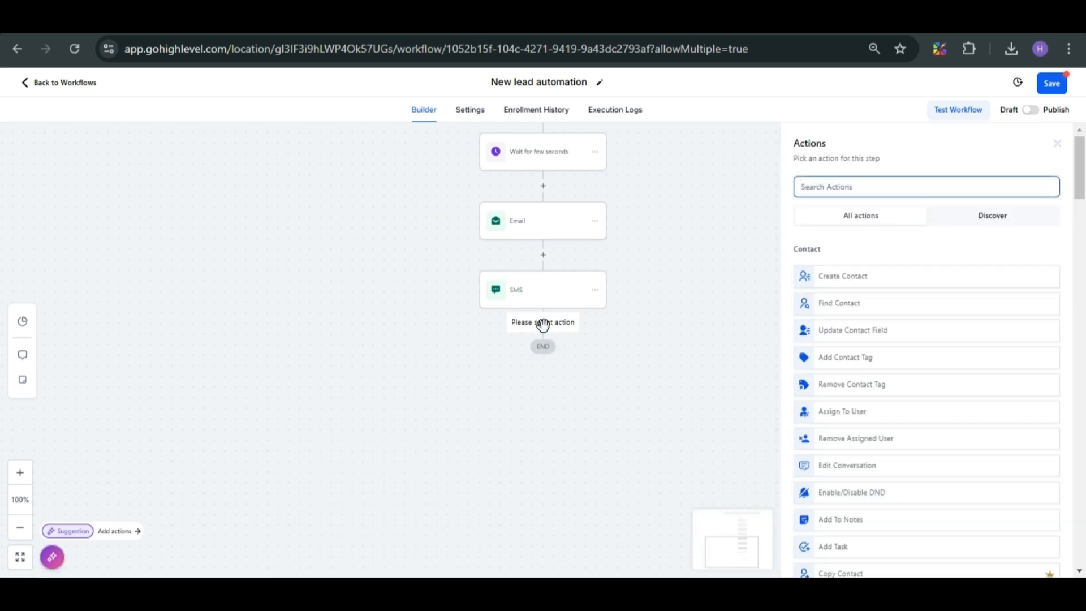
text(wait)
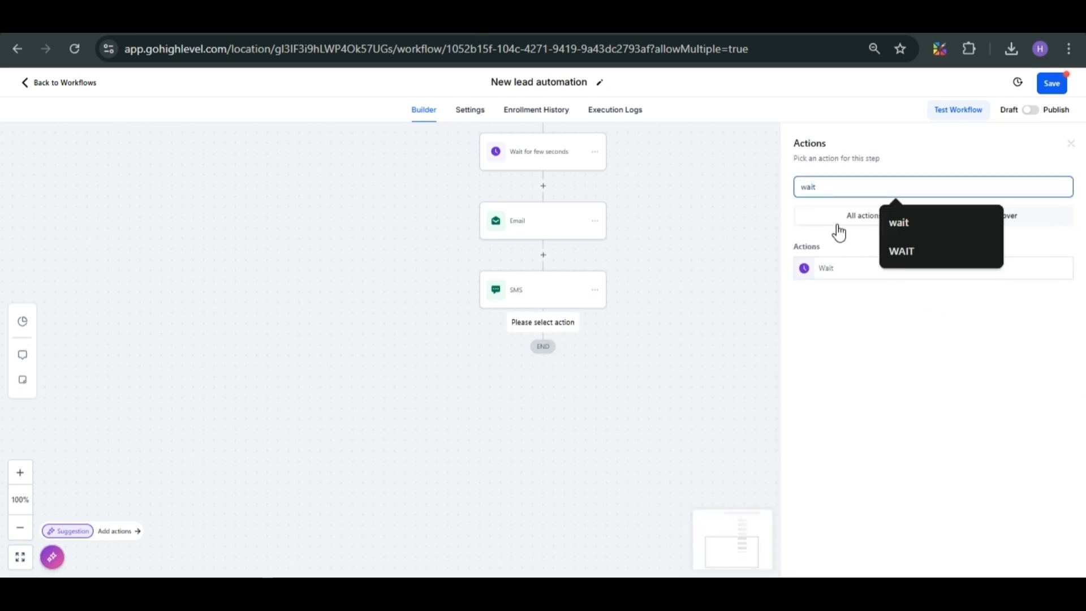
click(844, 269)
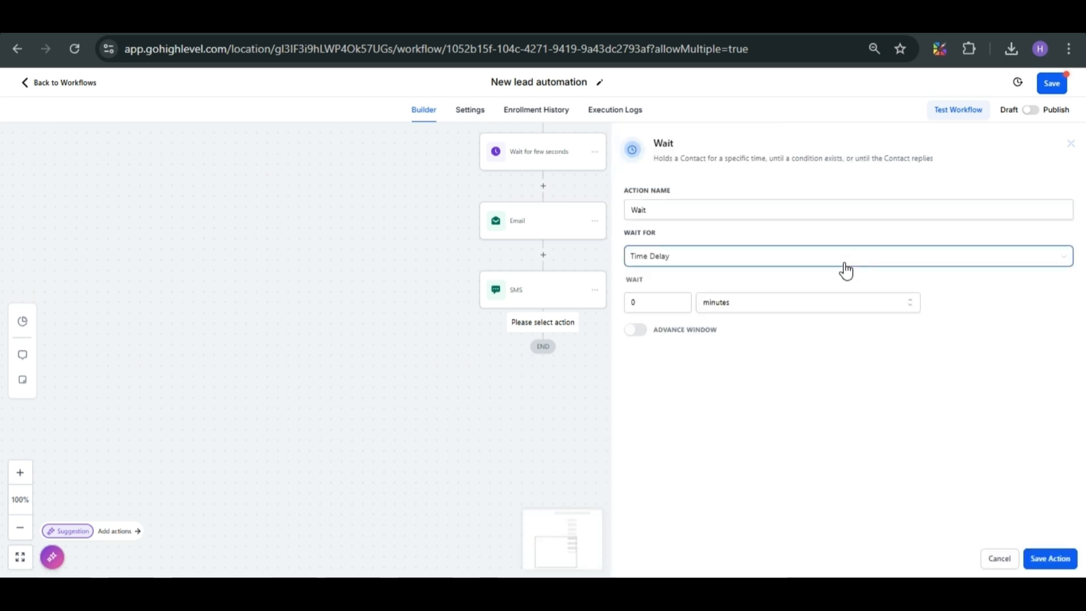
click(713, 260)
scroll(695, 348, down, 2)
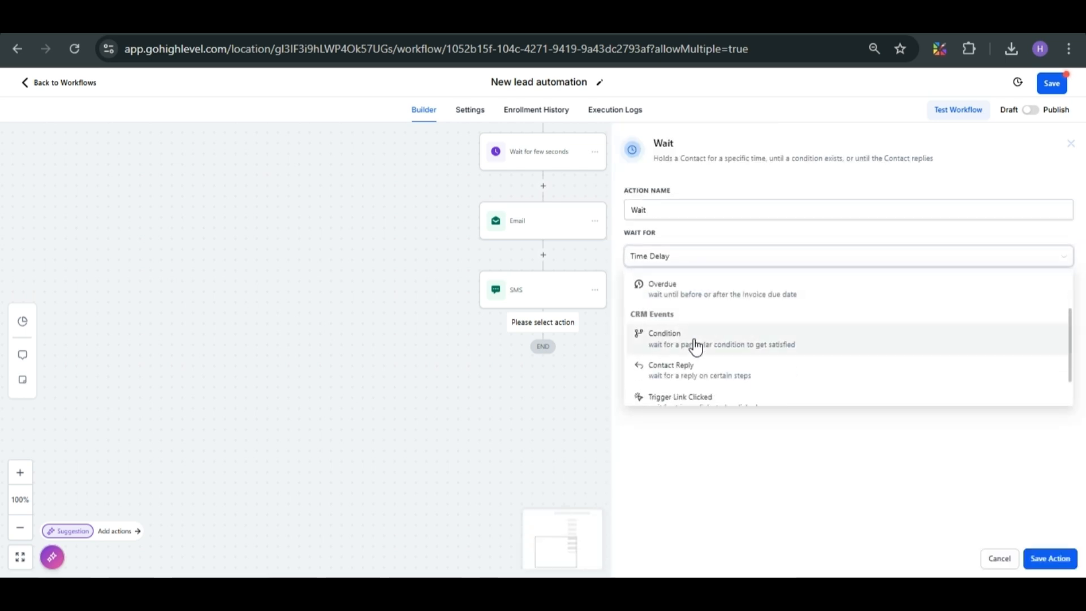
click(672, 374)
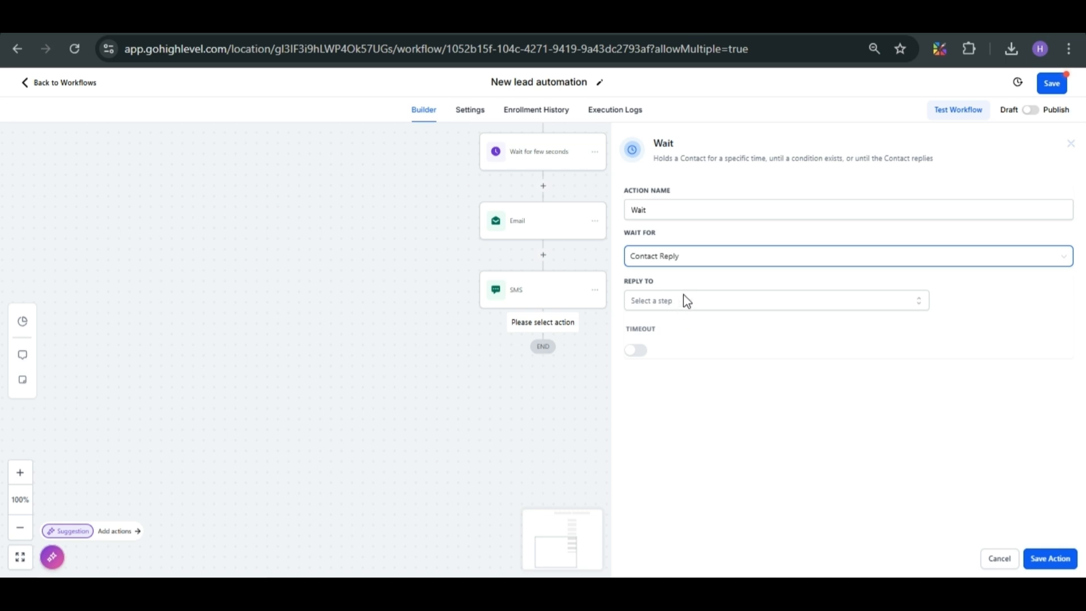
Step: Set the Wait action to watch for replies to both the Email and SMS steps
click(683, 295)
click(661, 370)
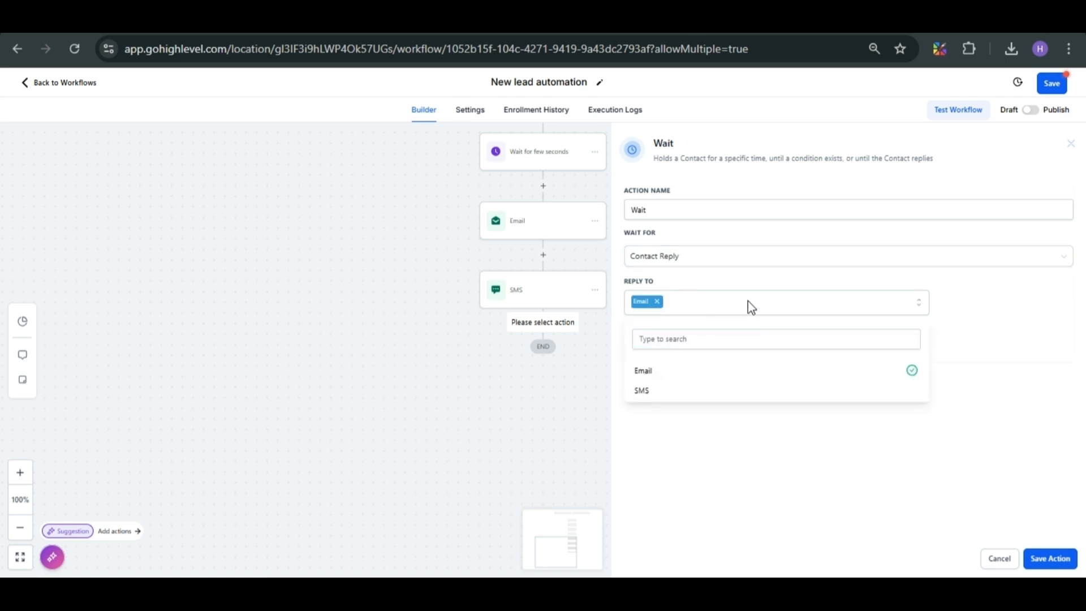
click(662, 388)
click(776, 433)
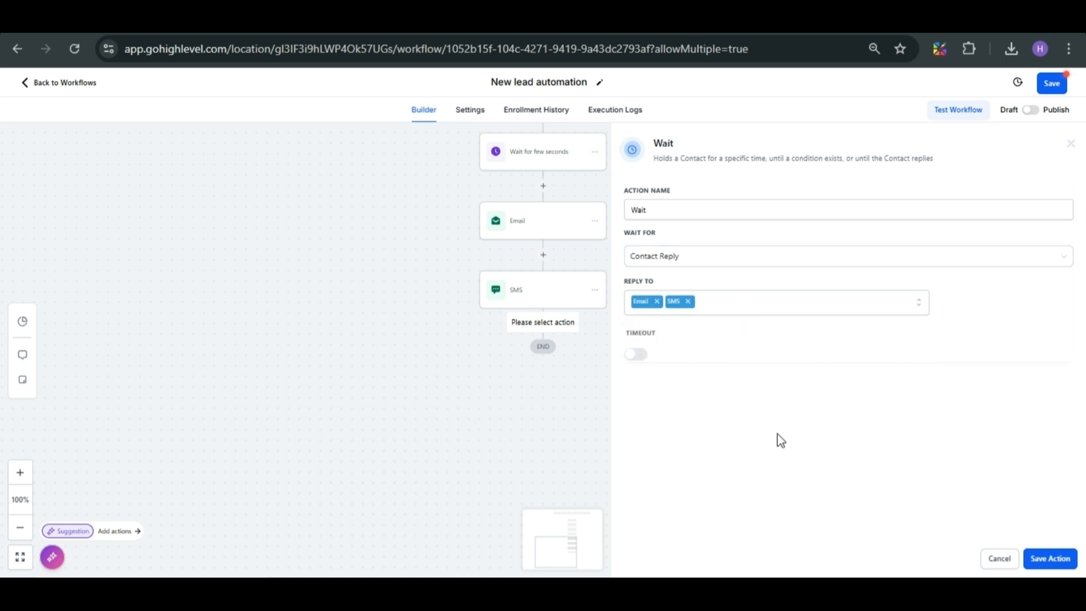
Step: Enable the Wait action's timeout and set it to 1 day
click(643, 355)
click(678, 380)
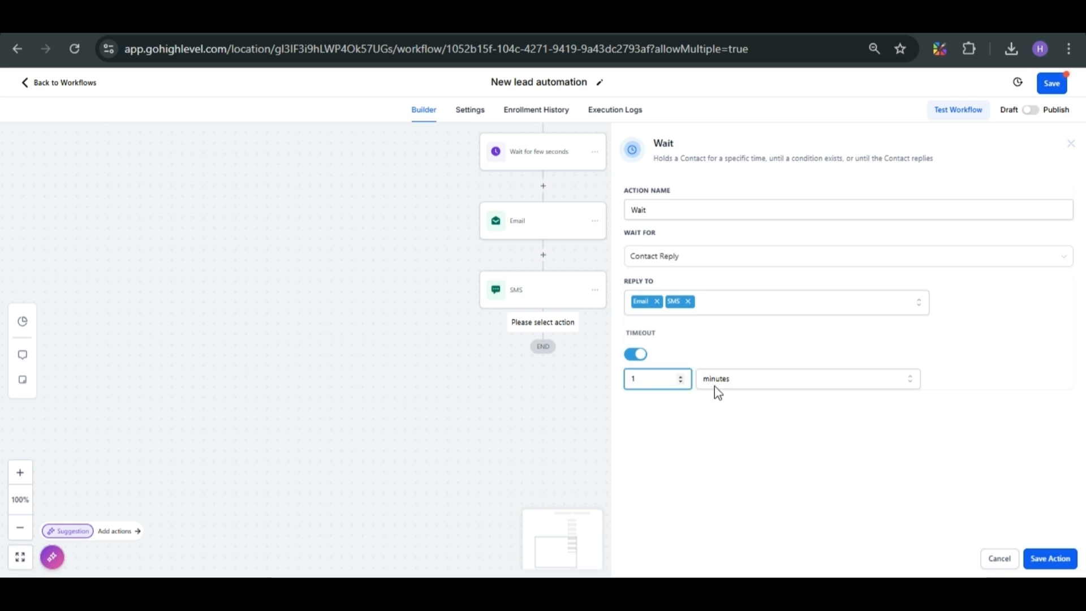
click(735, 375)
click(734, 406)
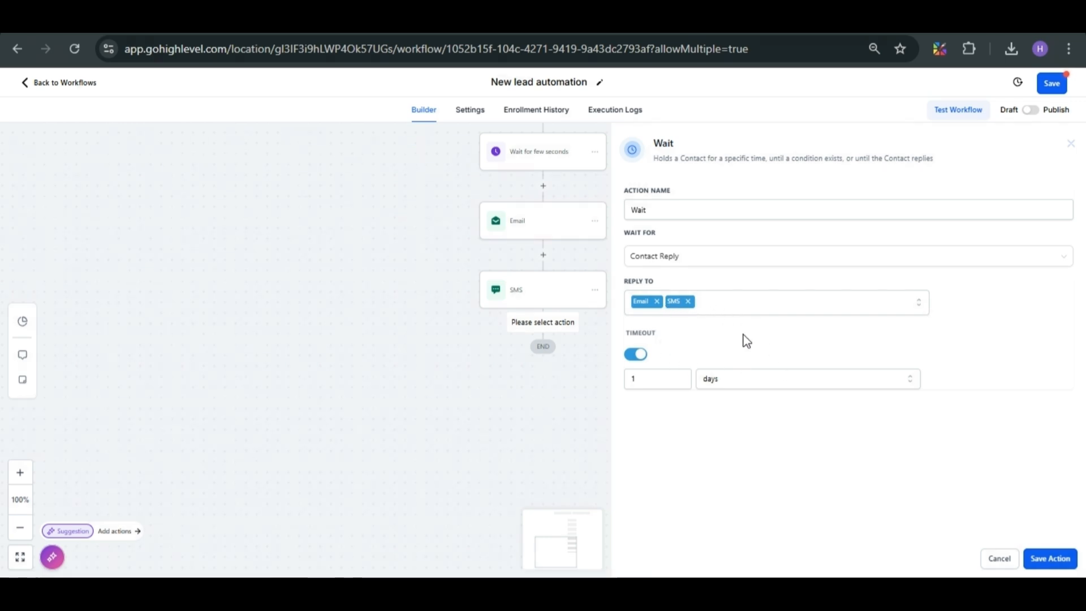
Step: Rename the Wait action "Wait for one day for lead to reply" and save it
click(689, 209)
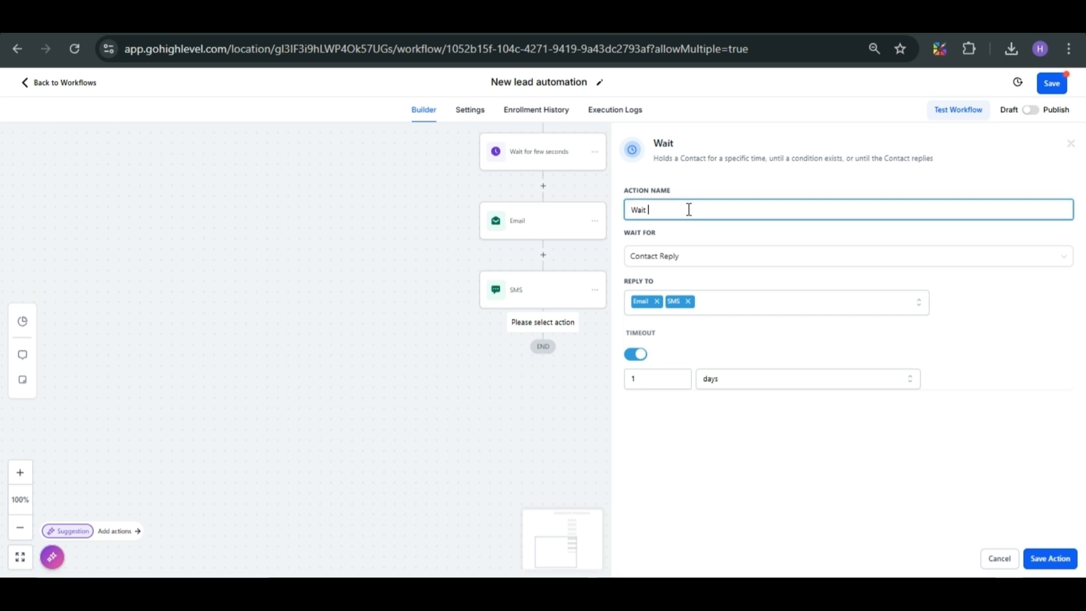
text(for one day f or lead )
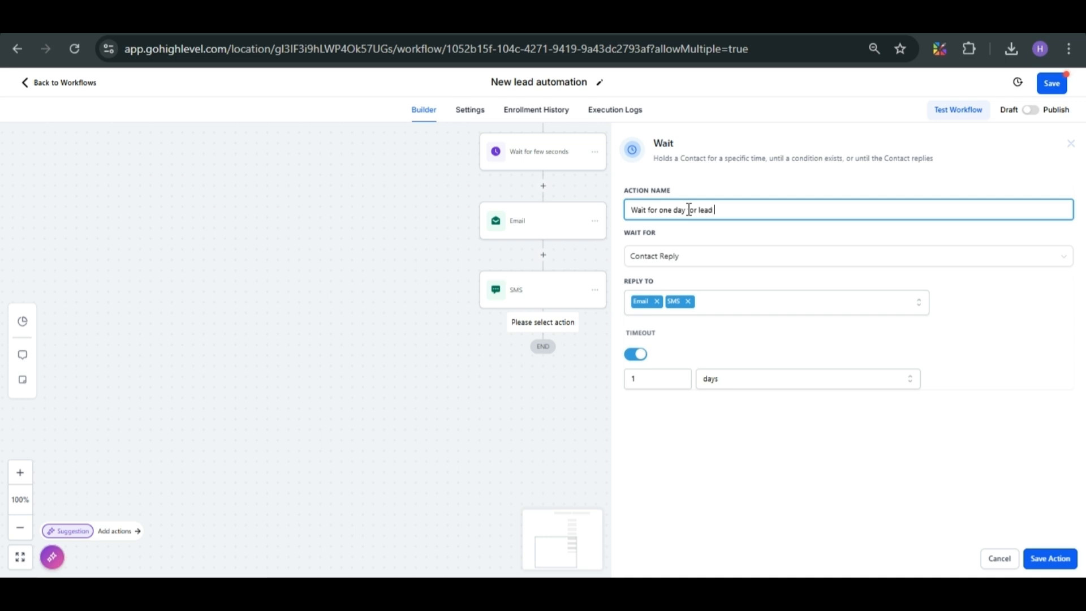
text(to reply)
click(1052, 560)
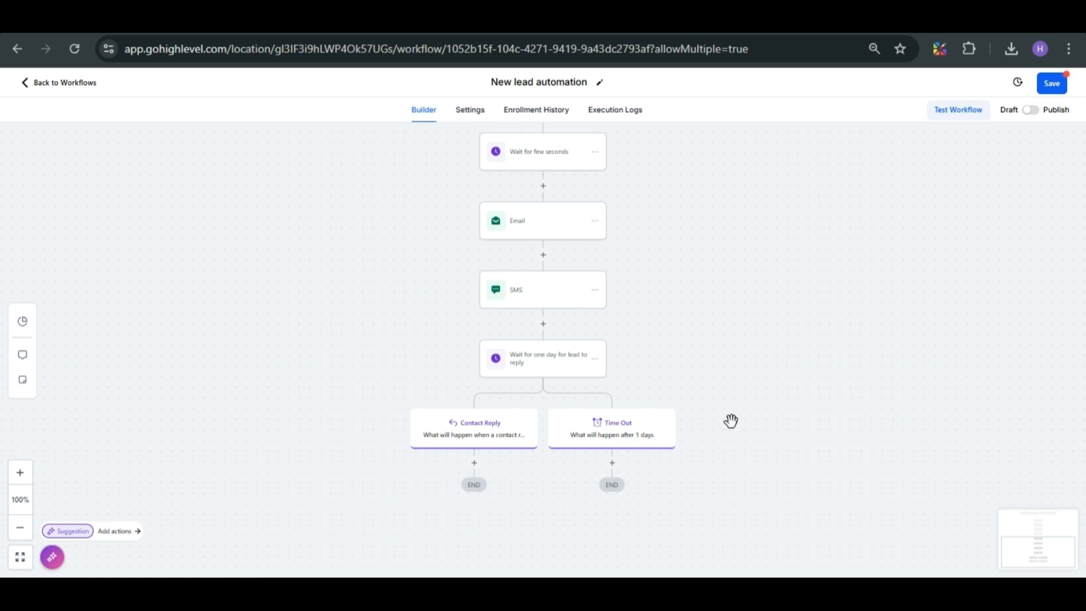
Step: Add a Create/Update Opportunity action under the Contact Reply branch, using Lead Pipeline and the Responded stage
scroll(731, 421, down, 1)
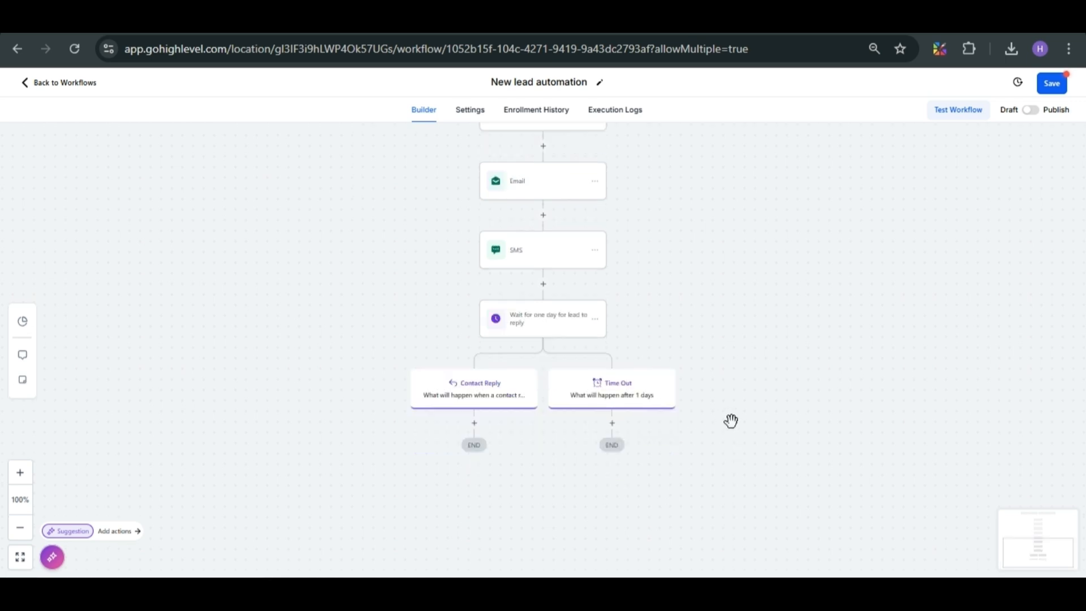
click(475, 423)
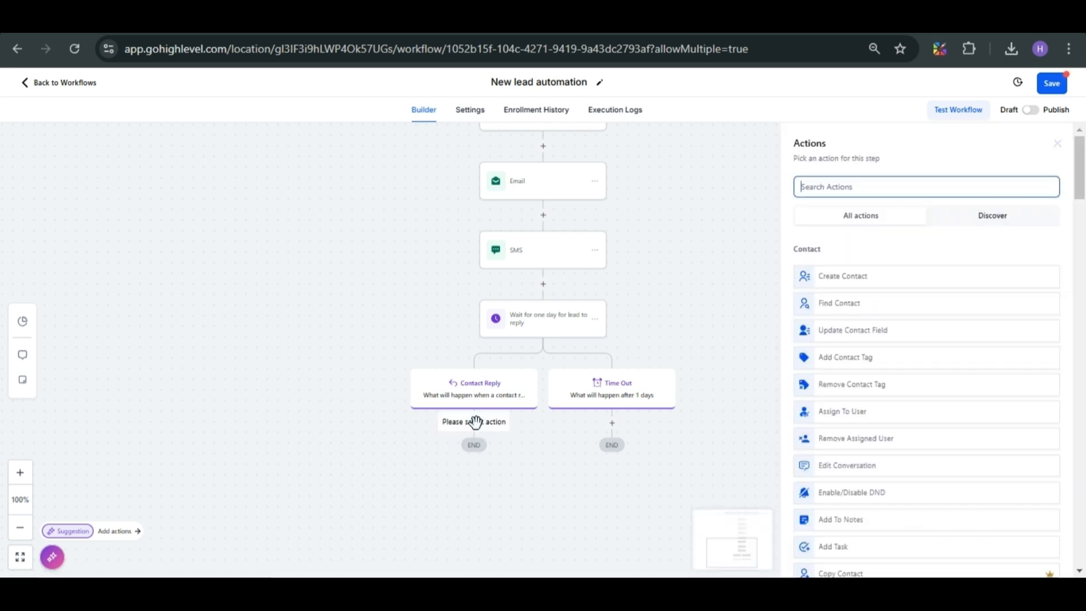
text(create)
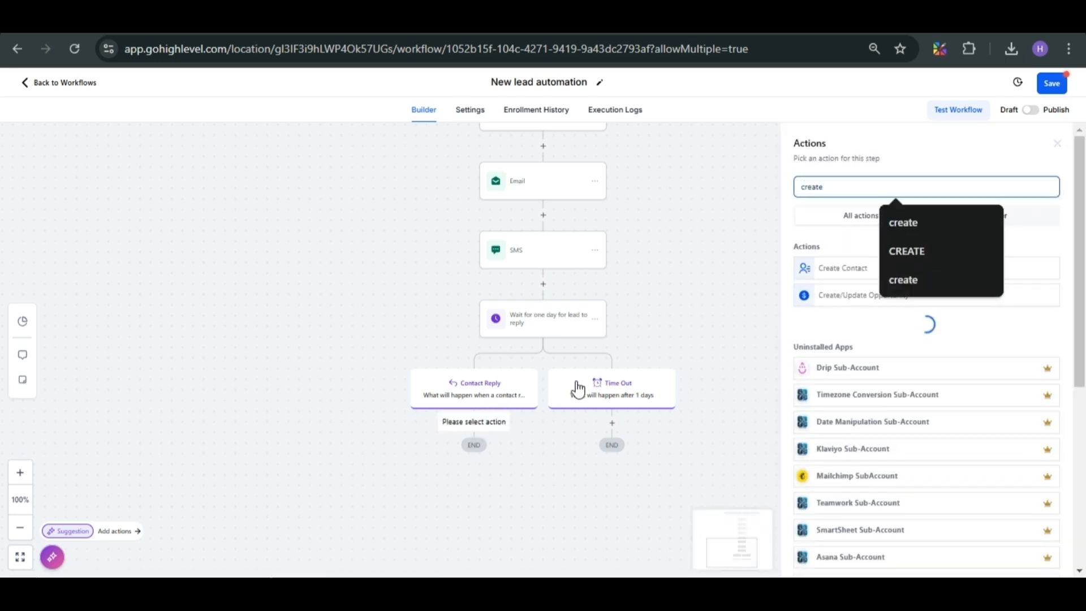
click(832, 295)
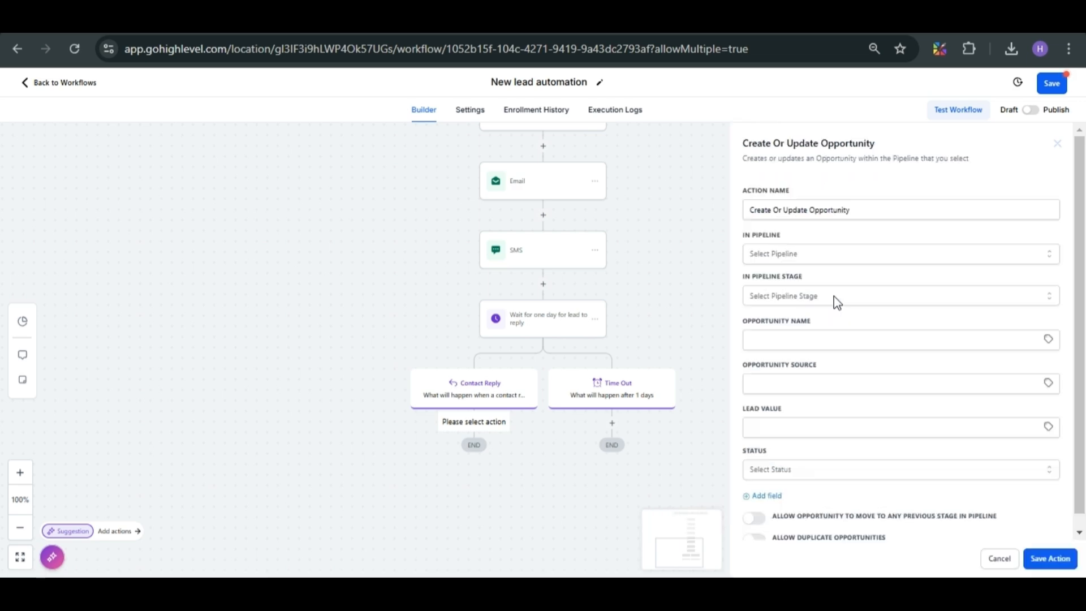
click(812, 259)
click(770, 338)
click(808, 299)
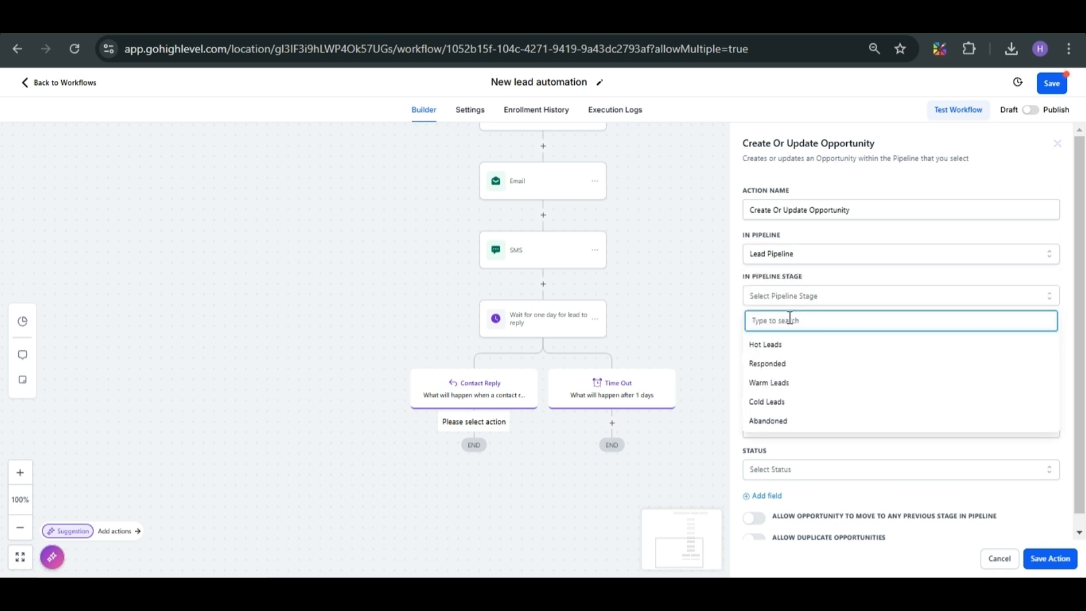
click(779, 364)
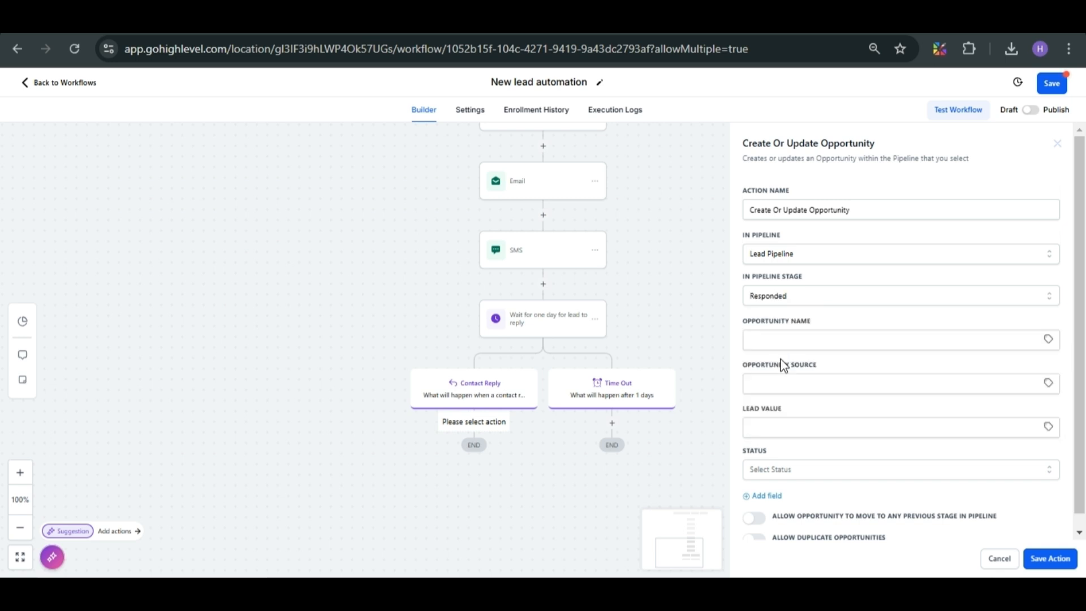
Step: Set the opportunity name to the contact's Full Name custom value and save the opportunity action
click(1047, 339)
click(1010, 374)
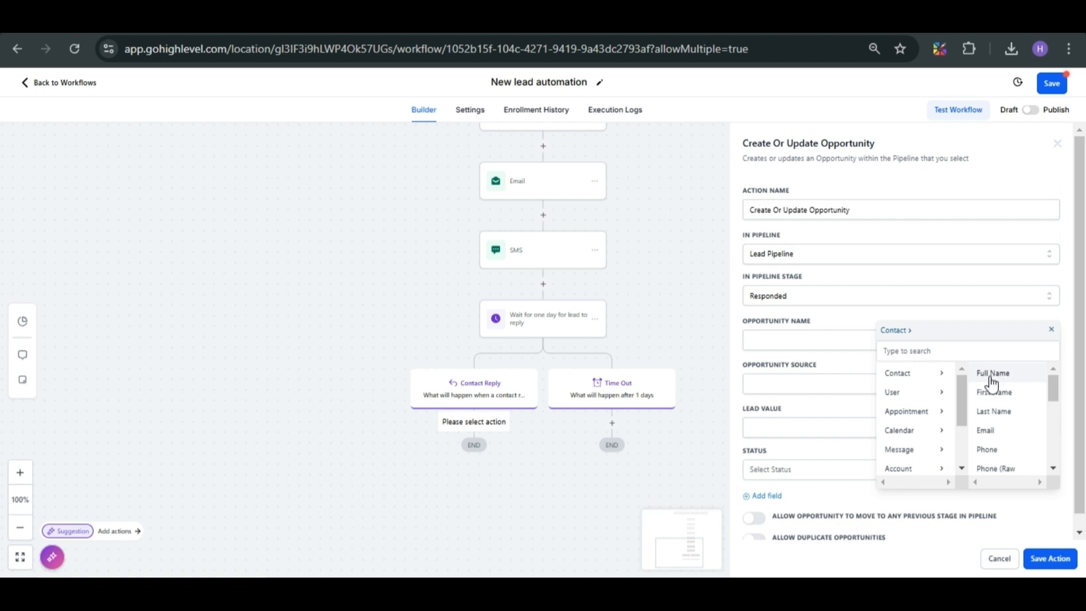
click(991, 374)
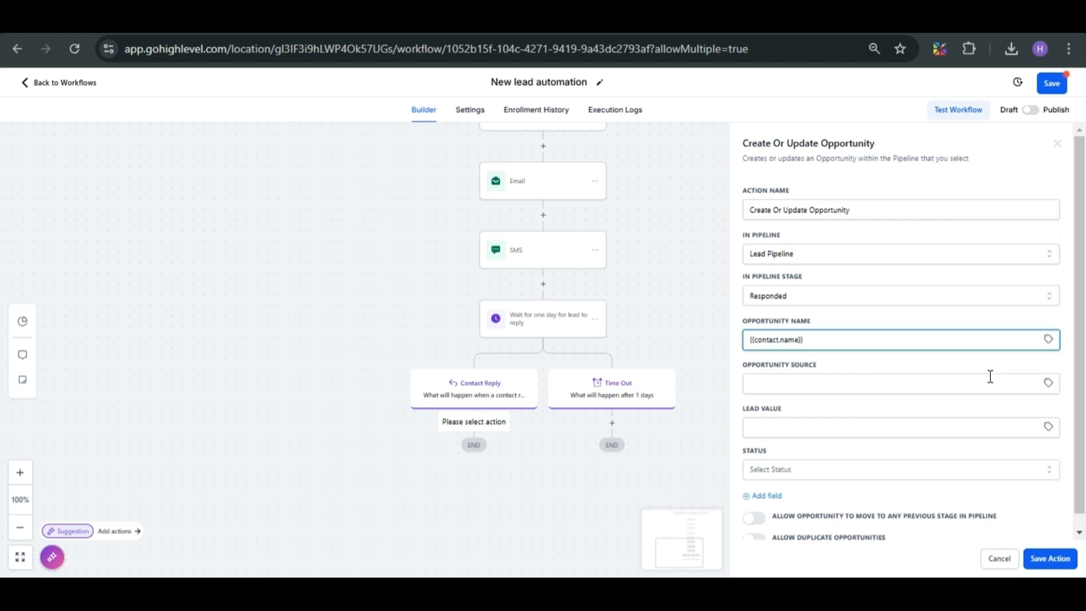
click(1056, 563)
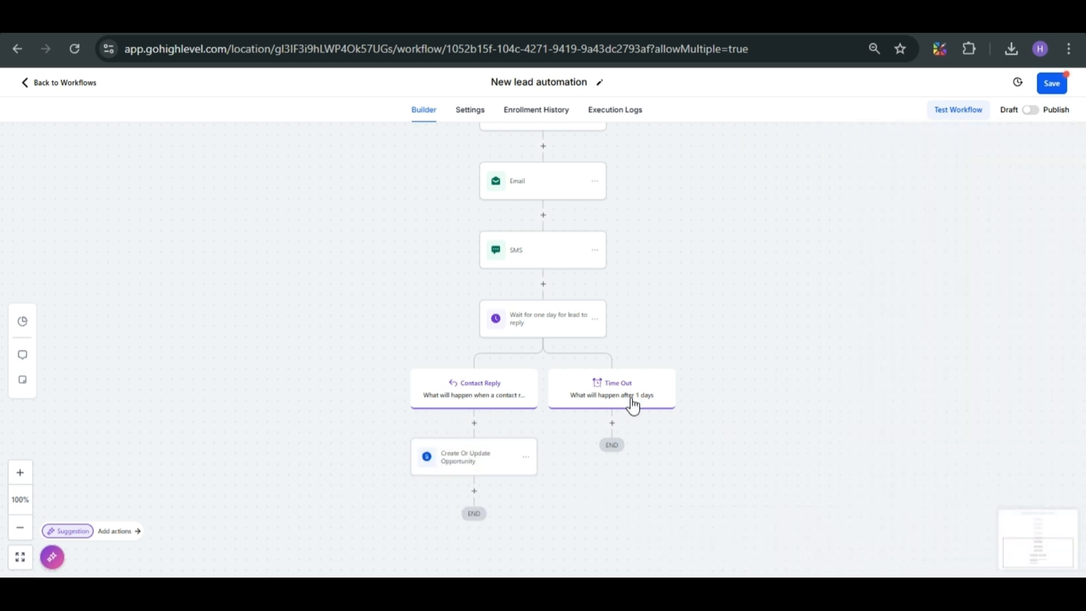
Step: Add a Send Email action under the Time Out branch
click(612, 424)
text(e)
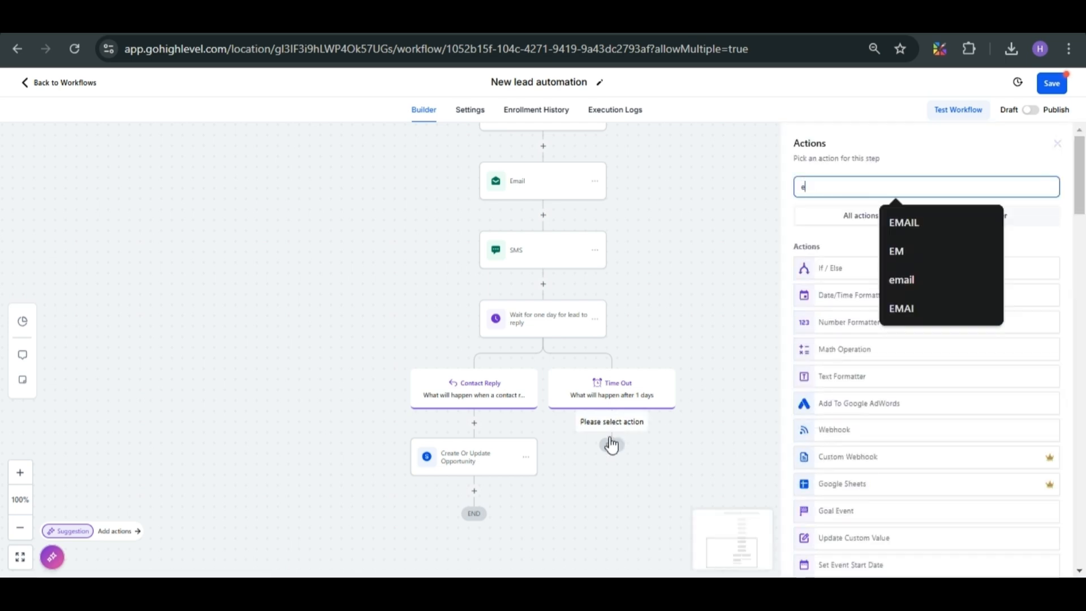
text(mail)
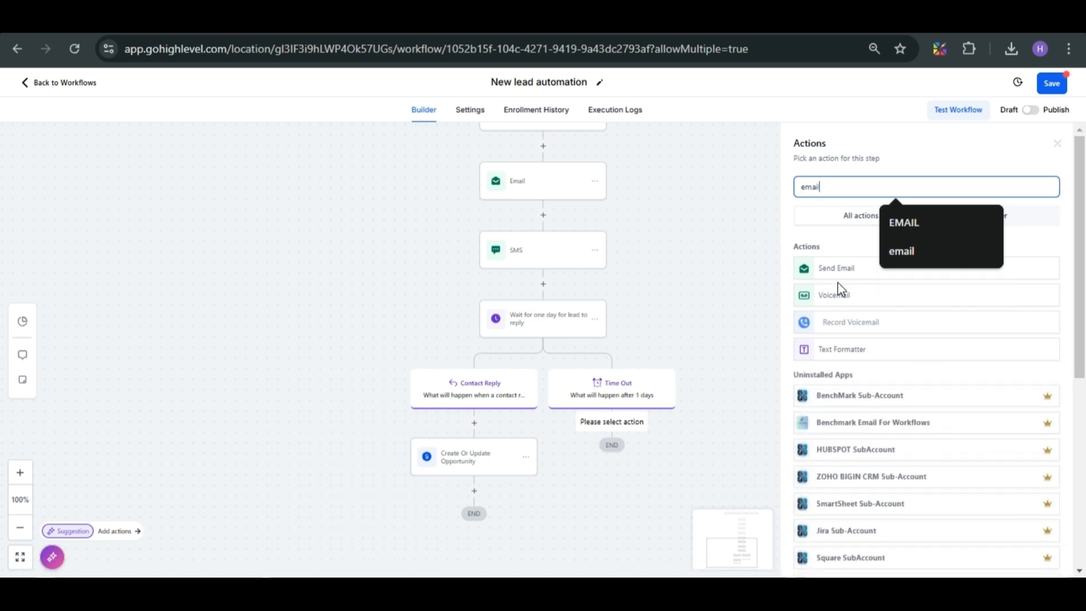
click(855, 278)
Step: Fill in the sender name and sender e-mail address from the suggested entries and set the subject to "Waiting for your reply"
click(835, 272)
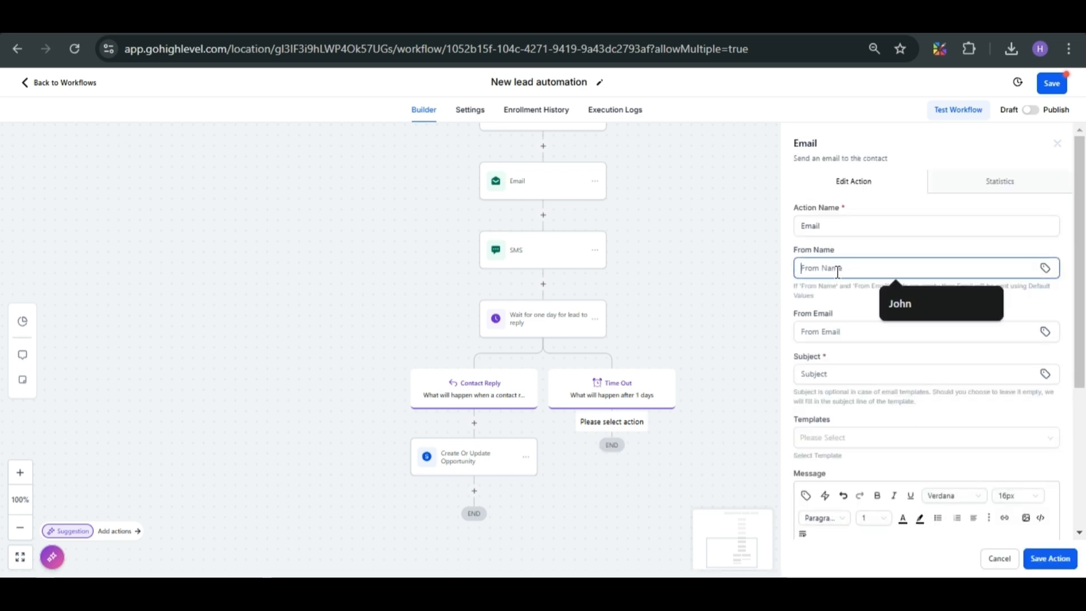
click(895, 304)
click(848, 332)
click(914, 362)
click(876, 374)
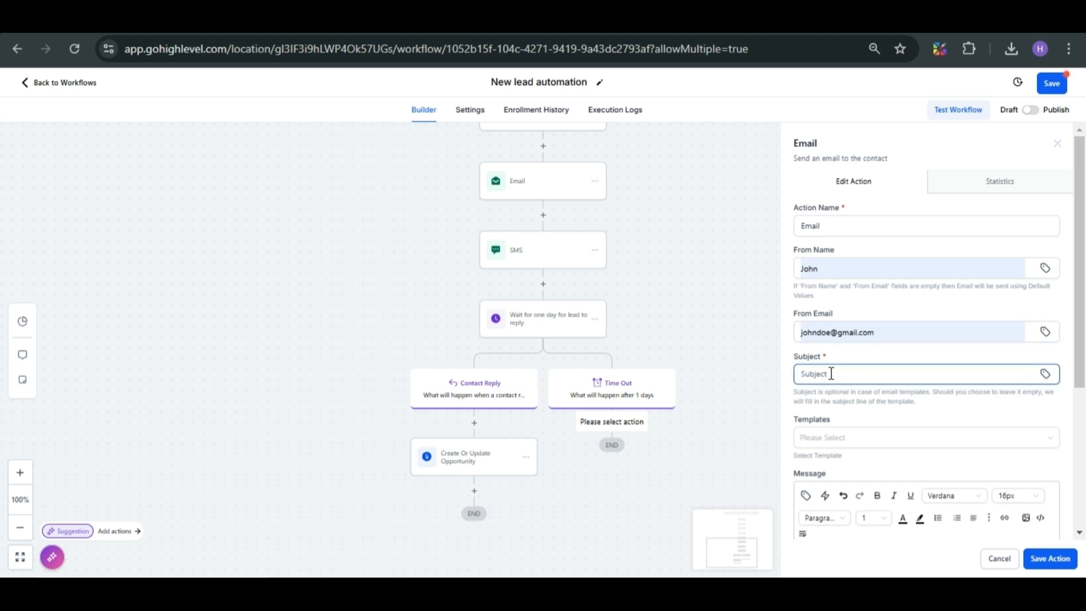
text(Waiting for your reply)
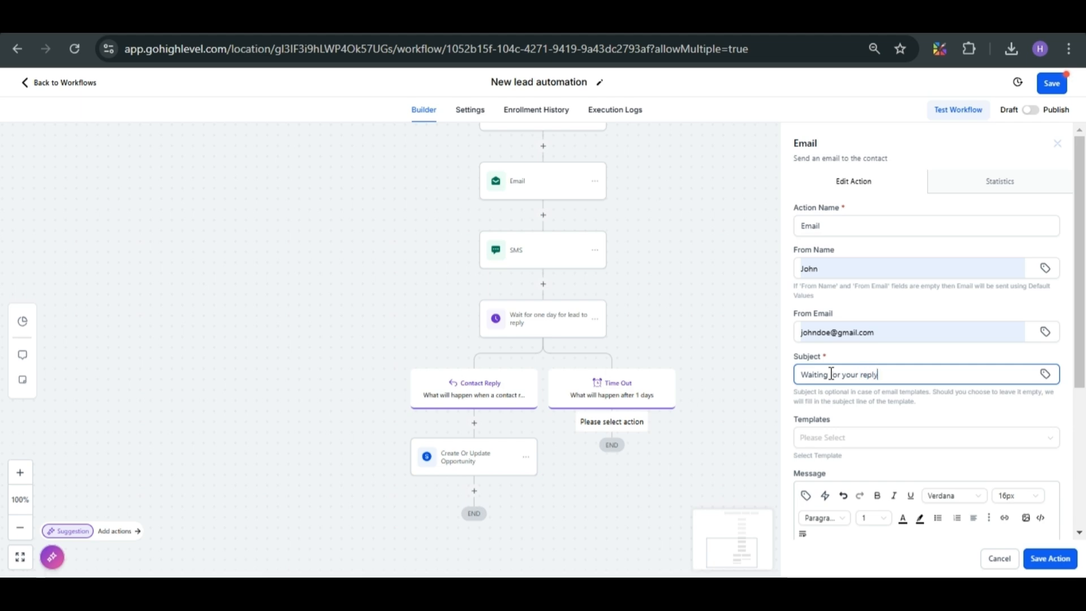
Step: Start the email message with "Hi" followed by the contact's full name custom value, {{contact.name}}
scroll(830, 374, down, 3)
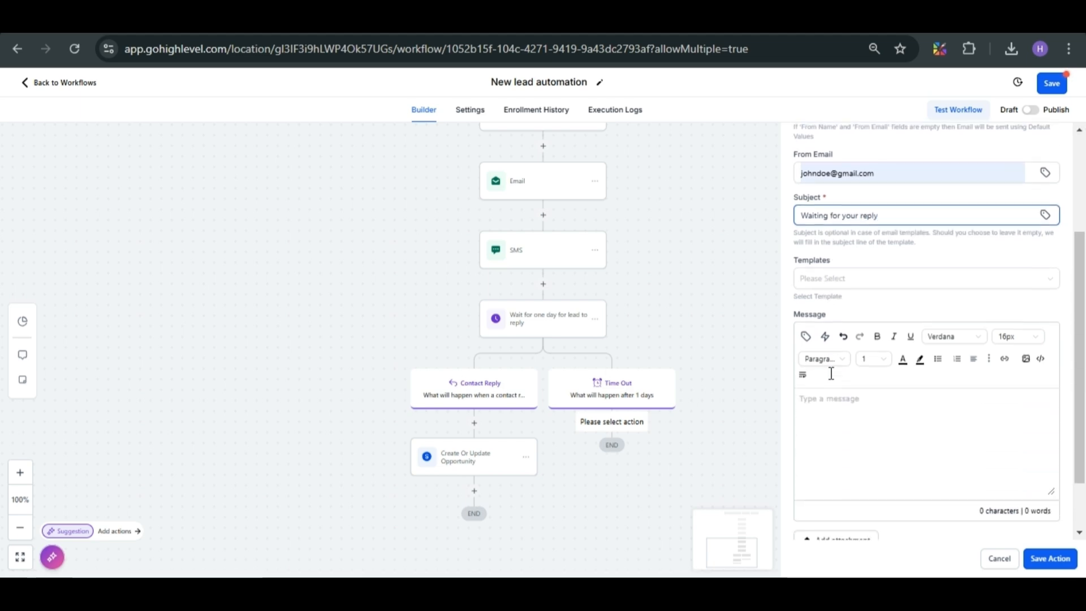
click(820, 402)
text(Hi)
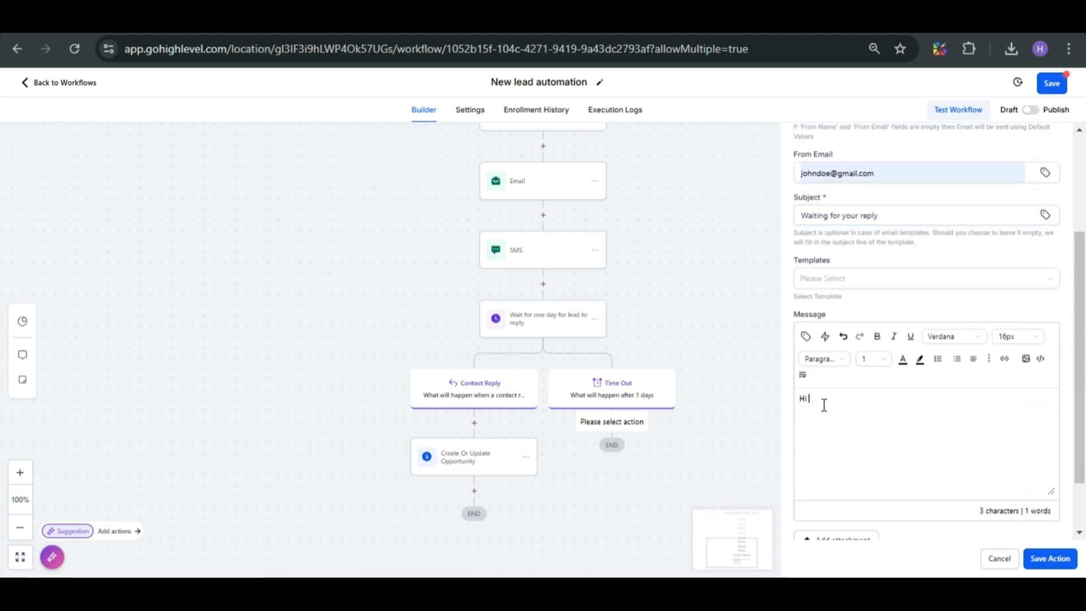
click(805, 337)
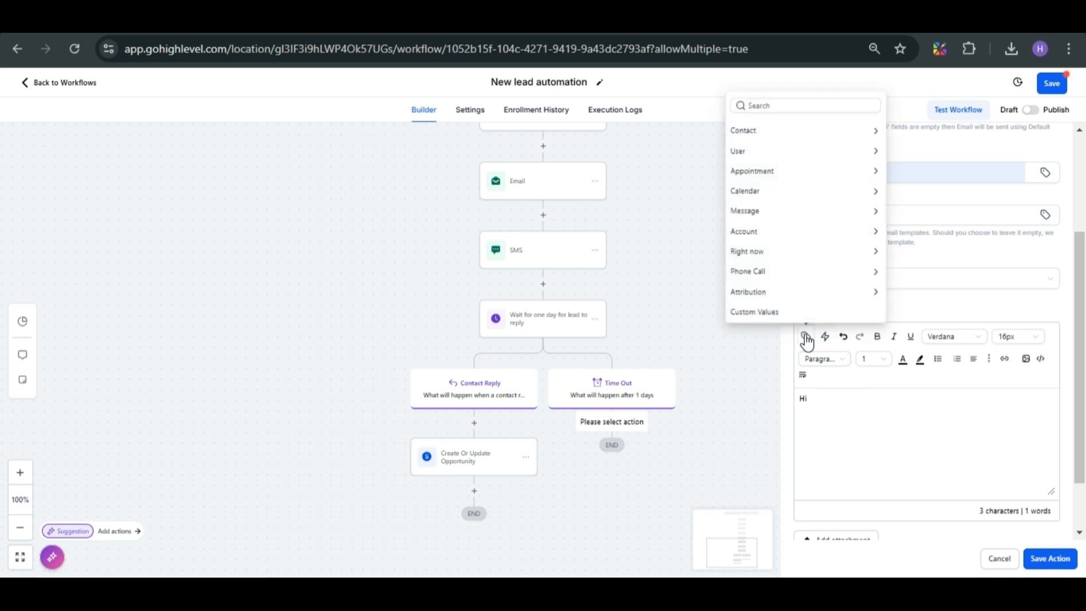
click(802, 132)
click(812, 110)
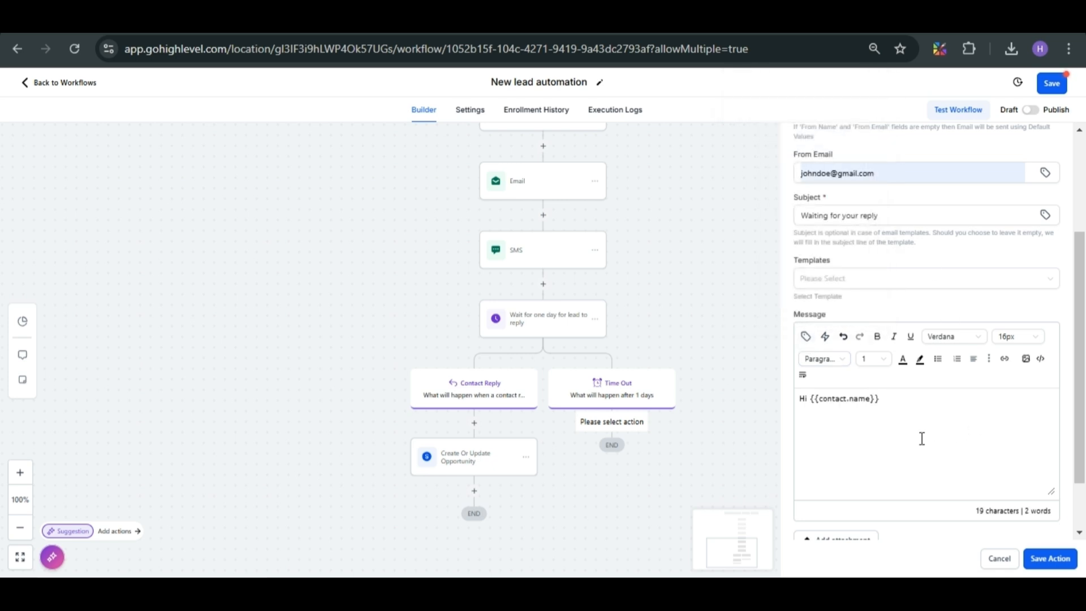
Step: Continue the message with ", we hope you'll be doing great. Not sure, if you got our last message."
text(, we hope you'll be doing great. Not )
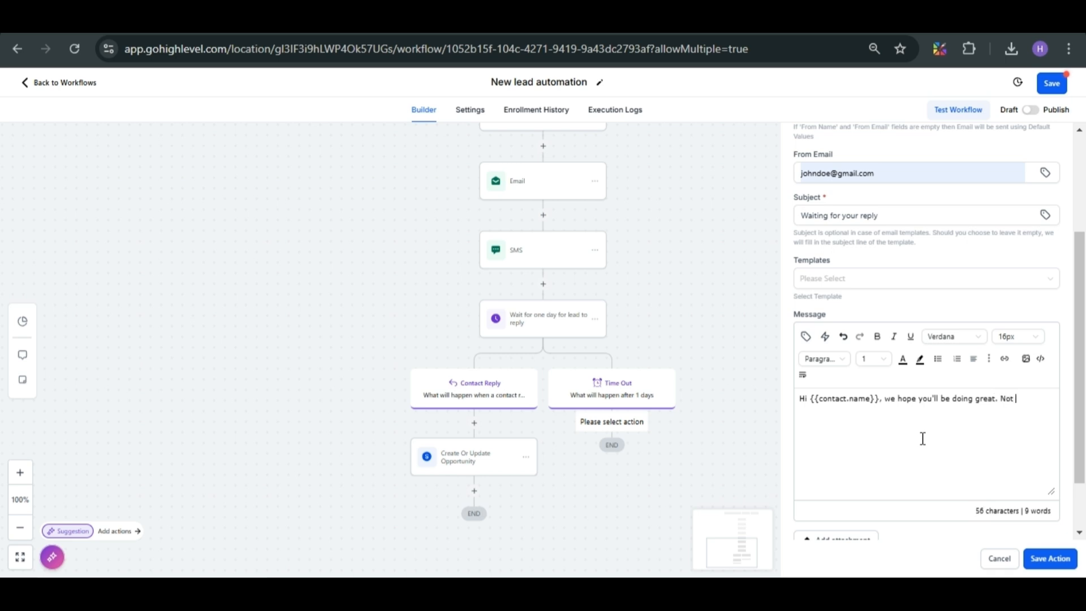
text(sure, if you got)
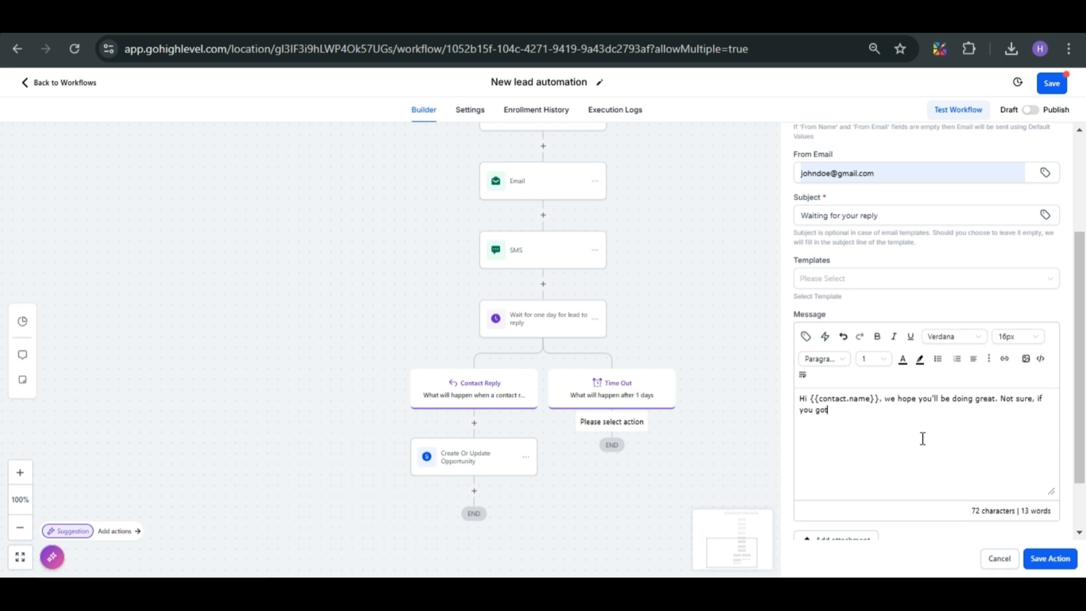
text( our last message. If you wan)
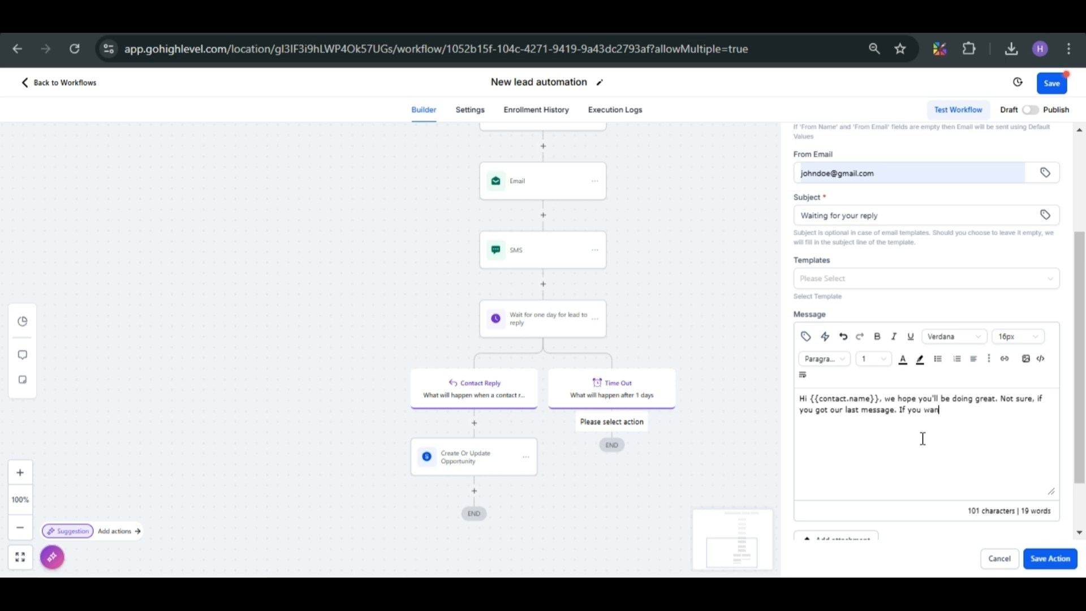
Step: Add "If you want to know about our services or any other information, let us know. We'll be waiting to hear from you." and save the email
text(t to know about our services)
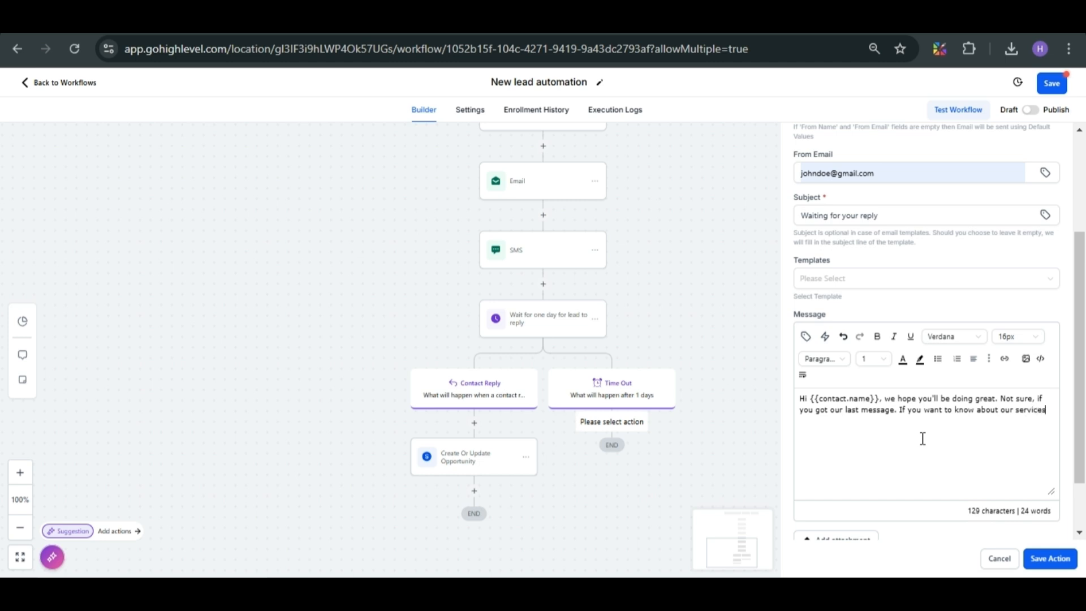
text( or any other information, let us kno)
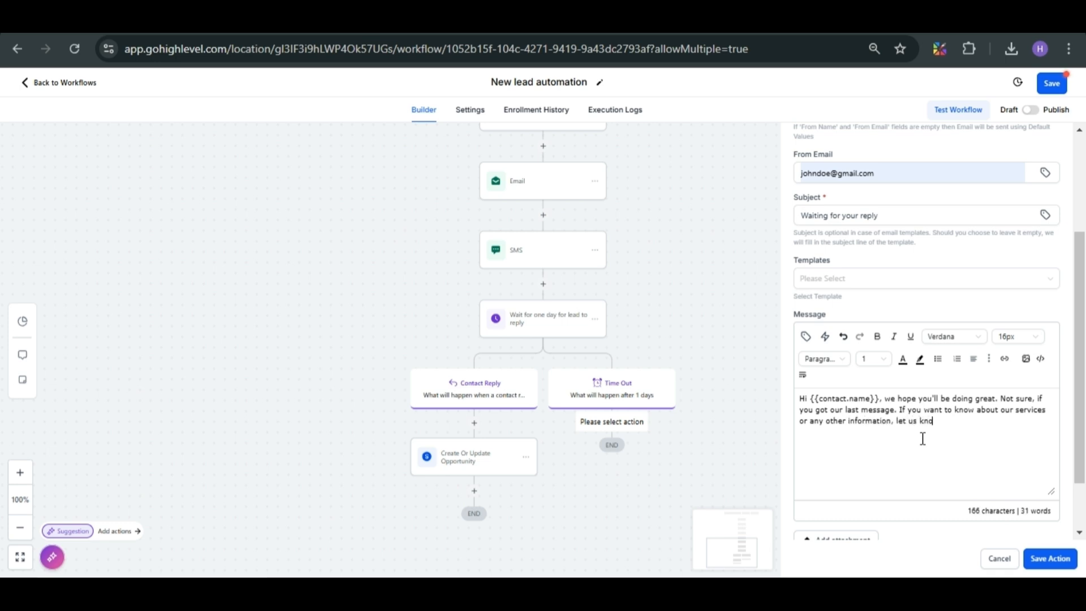
text(w. We'll be waiting to hear from you.)
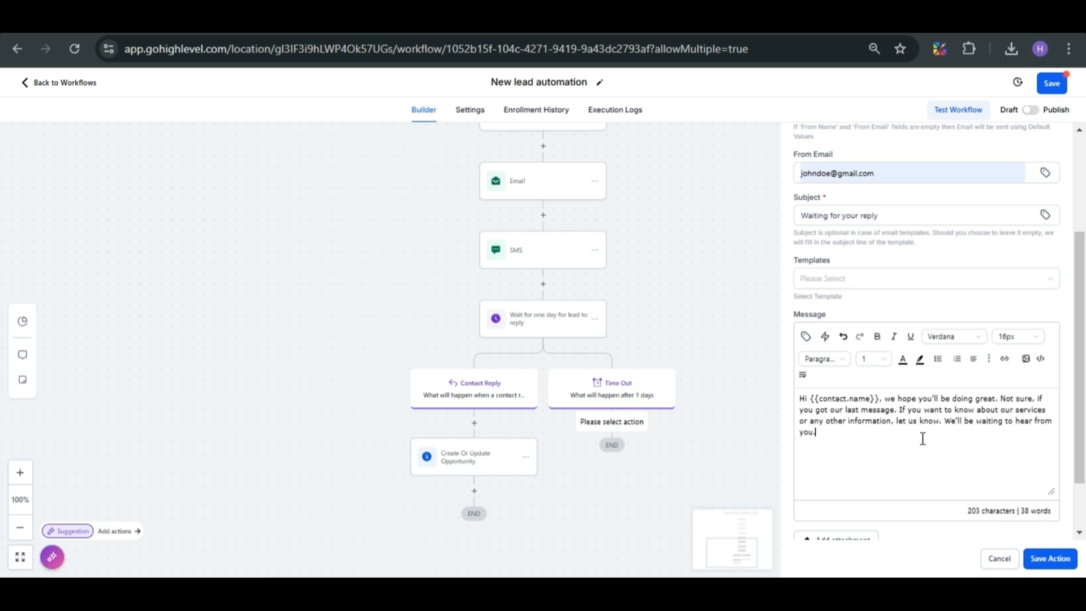
text(,)
click(1040, 560)
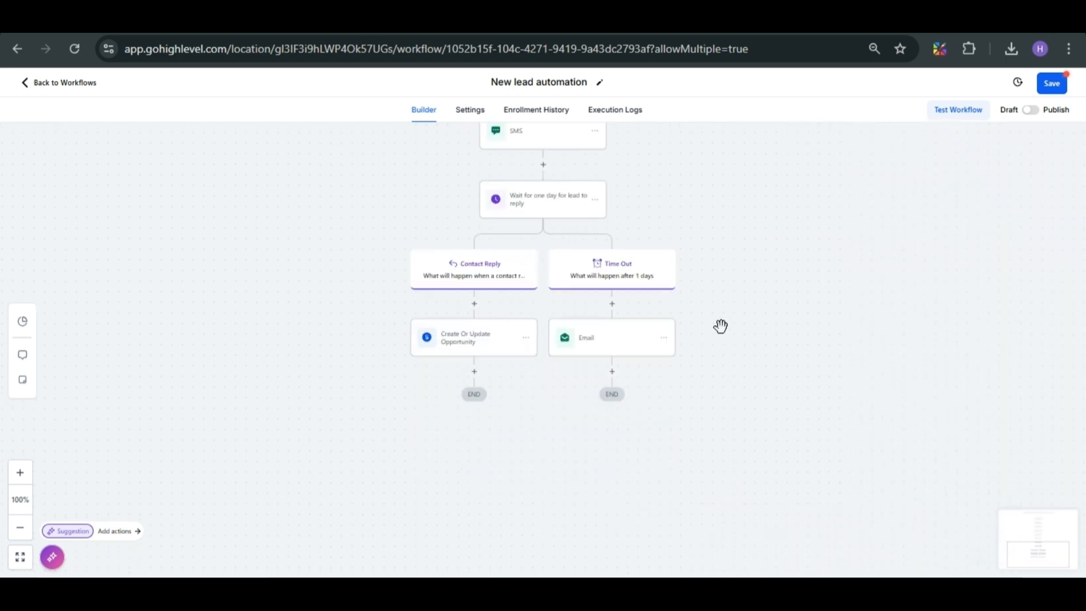
Step: Save the workflow, switch it from Draft to Publish, and save the published version
scroll(721, 326, up, 1)
scroll(721, 325, up, 5)
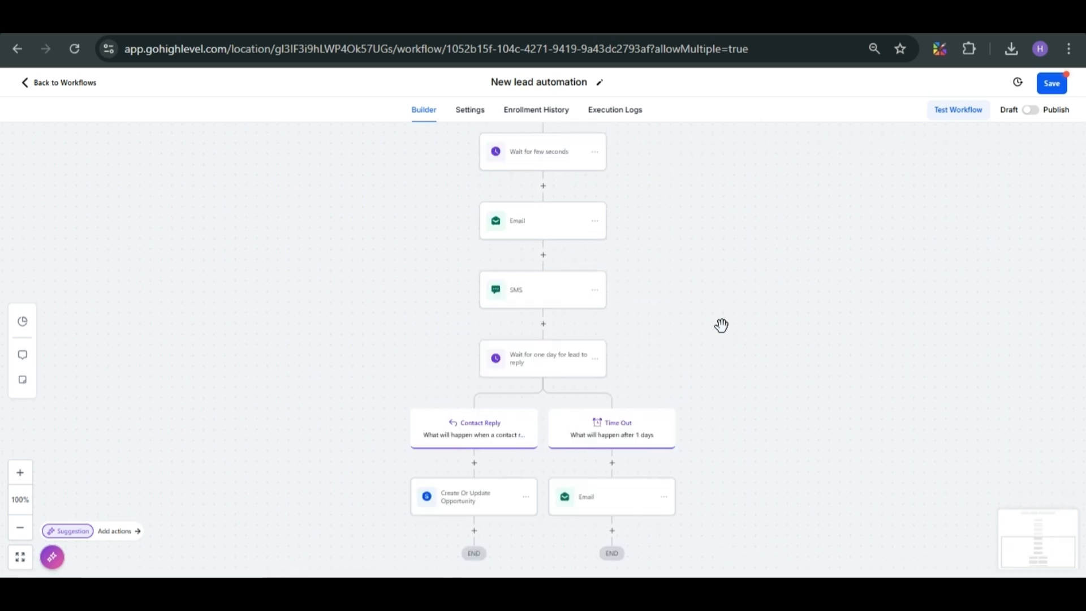
scroll(720, 325, up, 2)
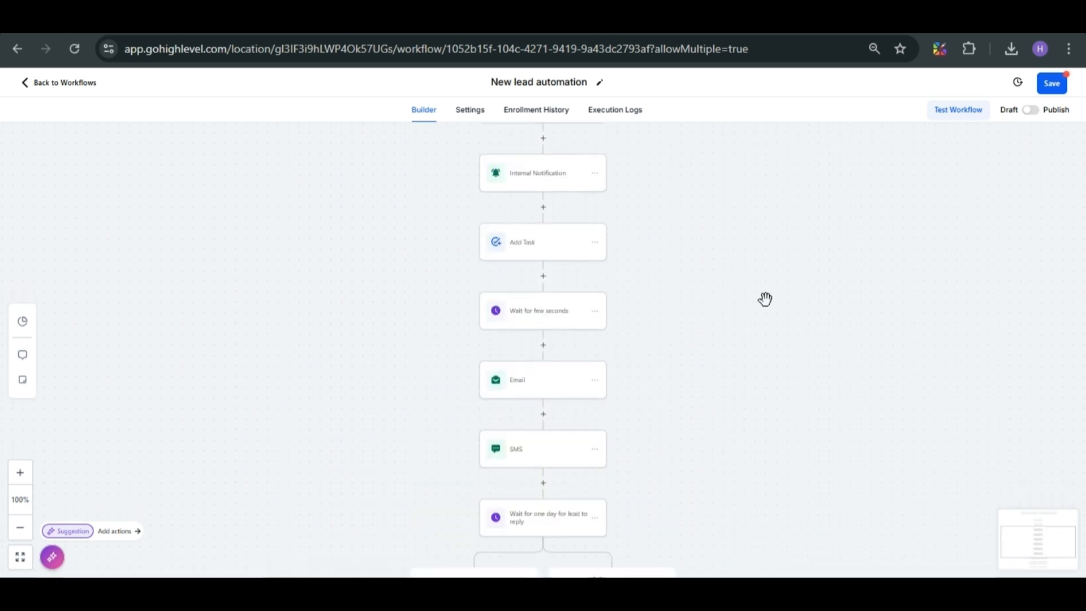
click(1053, 85)
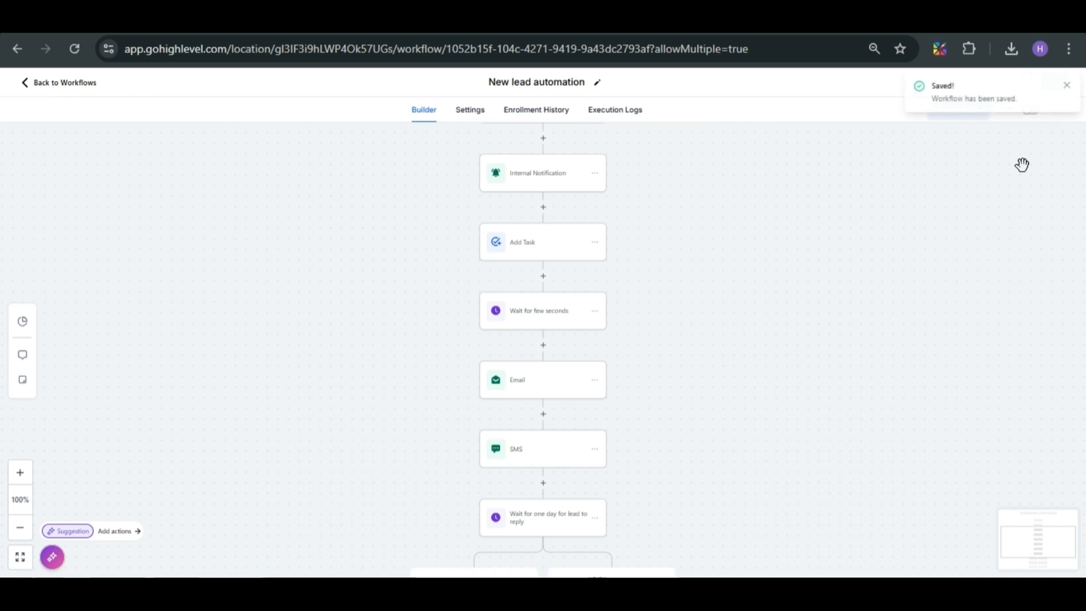
click(1066, 86)
click(1037, 112)
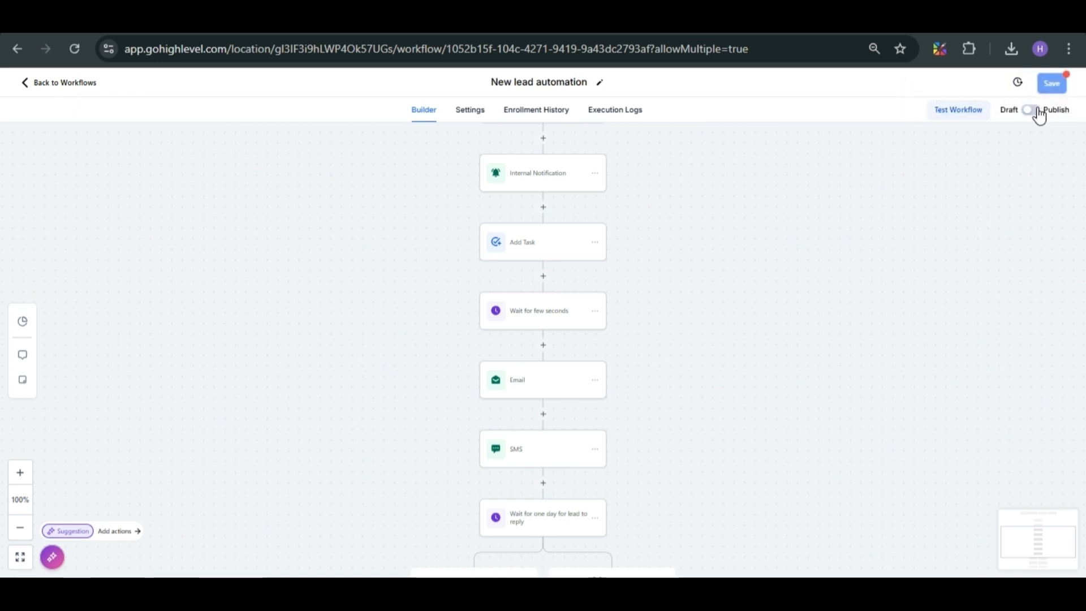
click(1053, 83)
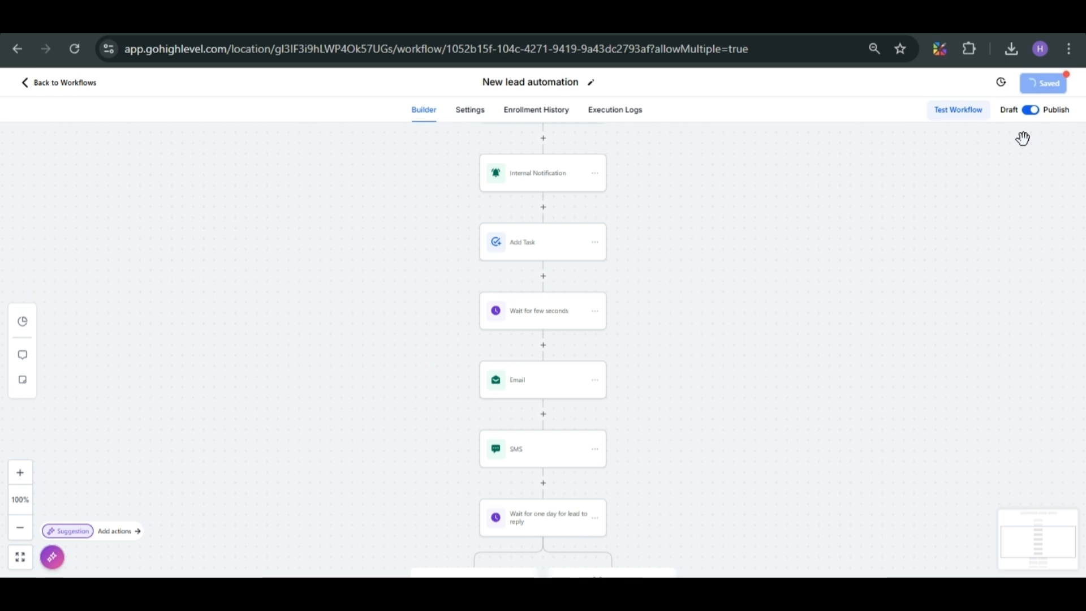
click(1067, 86)
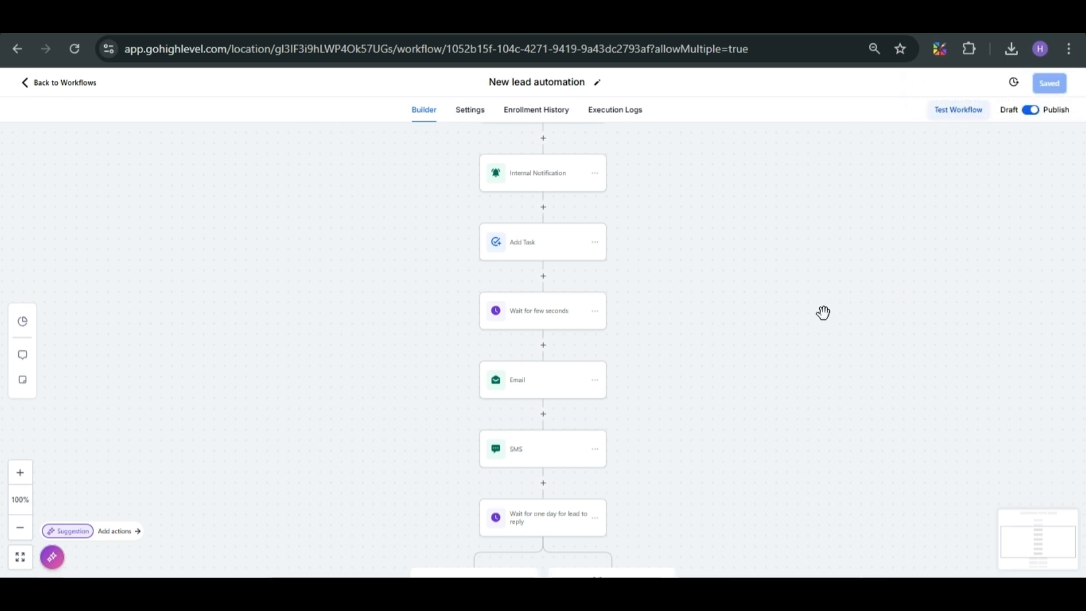